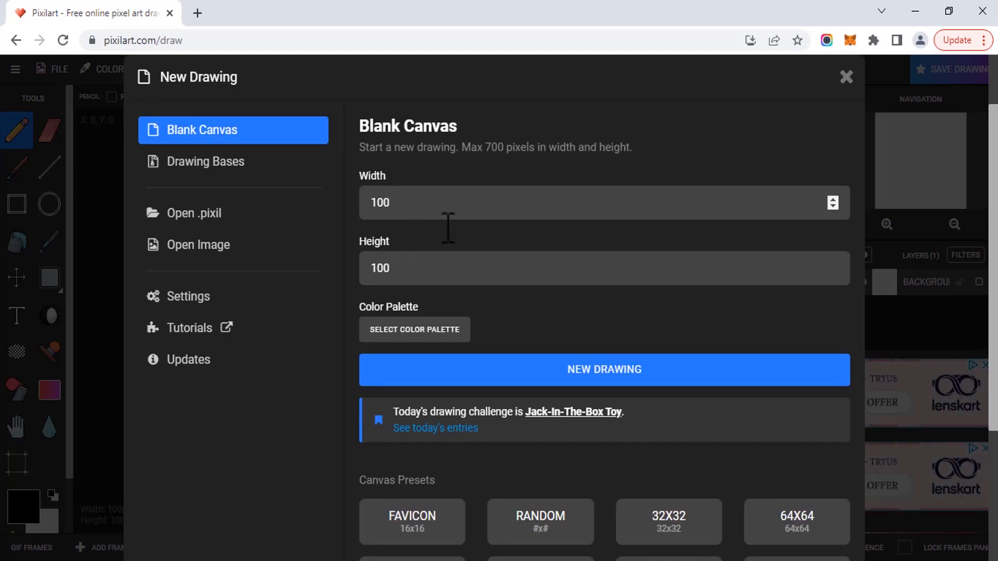
- Look through the canvas presets and the drawing base categories, including the Cats bases
scroll(461, 244, "down", 3)
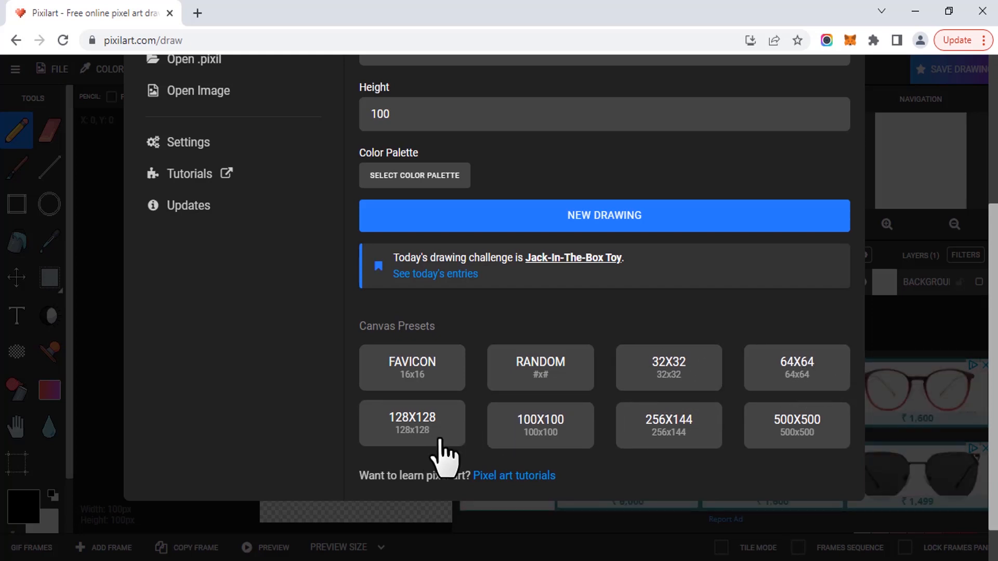
scroll(575, 430, "up", 2)
scroll(545, 405, "up", 4)
left_click(245, 239)
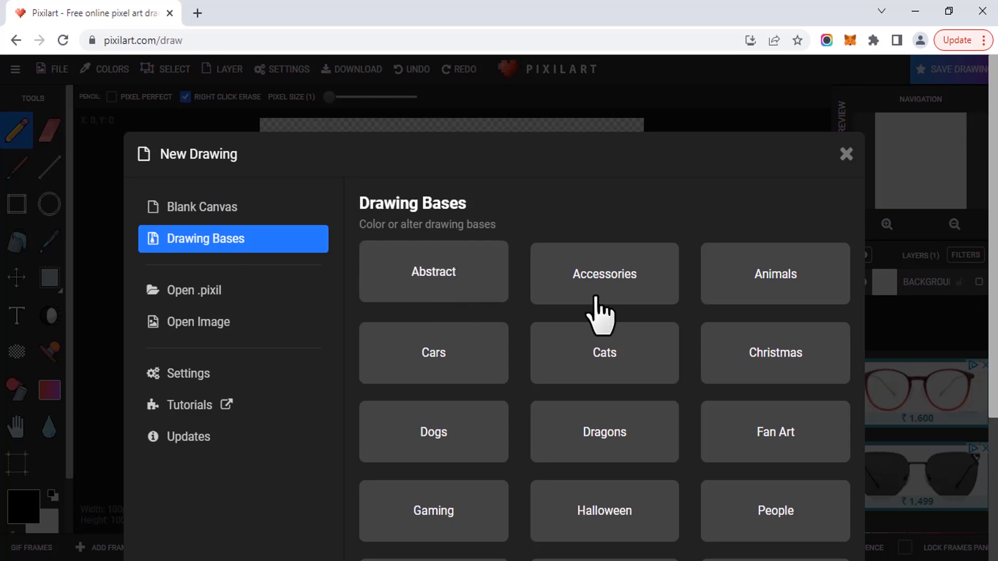
left_click(608, 359)
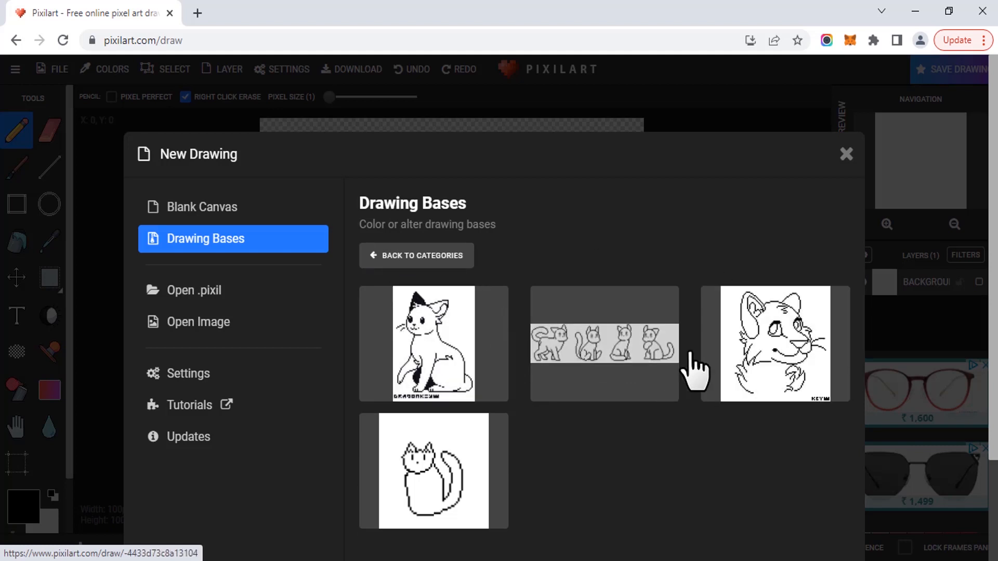
left_click(397, 255)
scroll(676, 379, "up", 3)
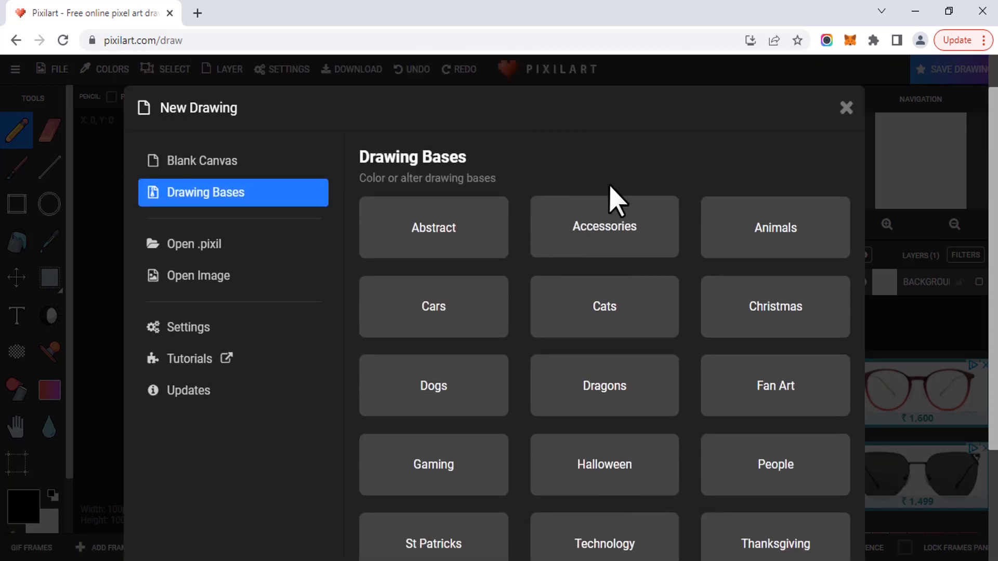
- Start a new blank canvas from the 64x64 preset
left_click(227, 165)
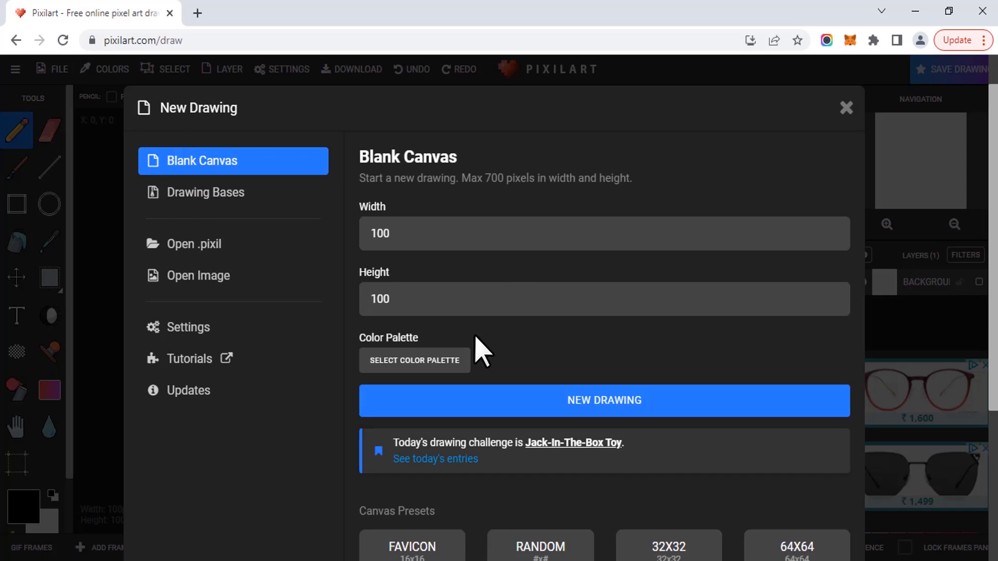
scroll(475, 338, "down", 4)
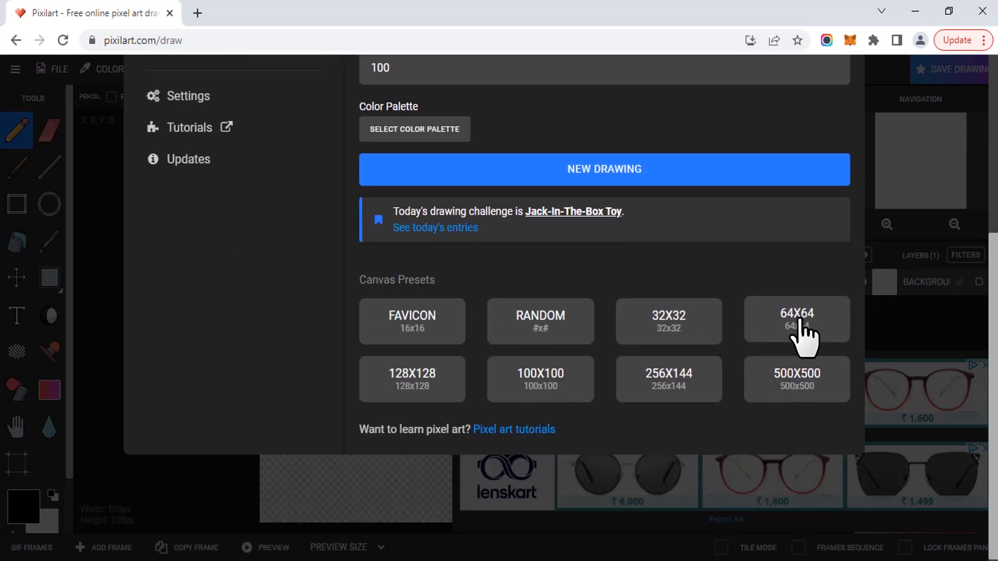
left_click(797, 320)
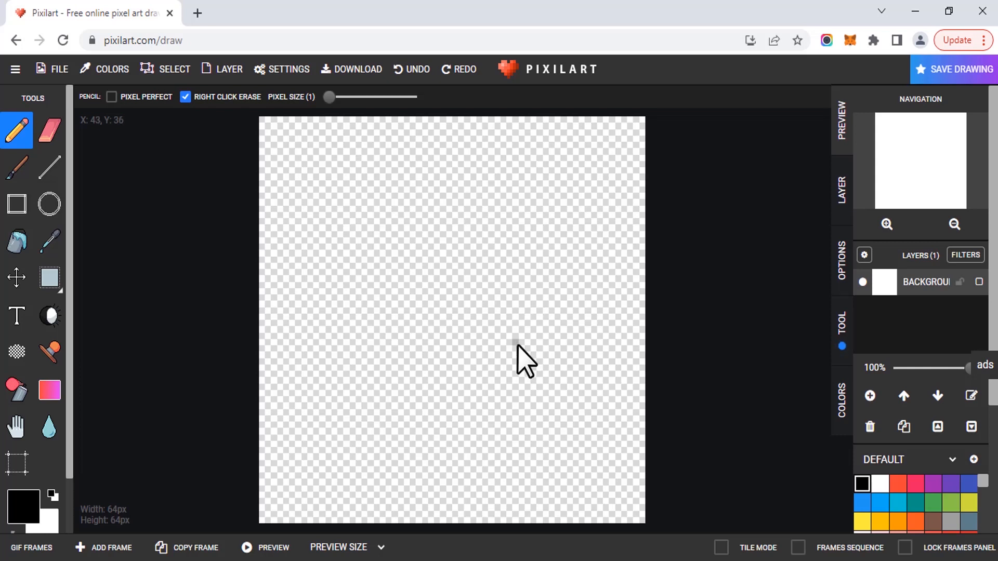
- Try to open the photo cute ape1.jpg from the Art folder
left_click(58, 69)
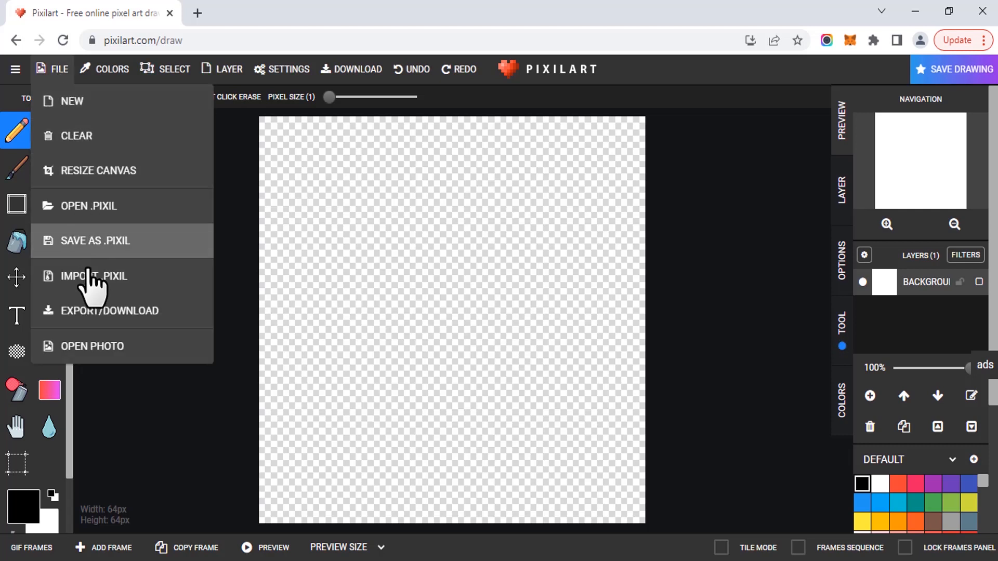
left_click(99, 346)
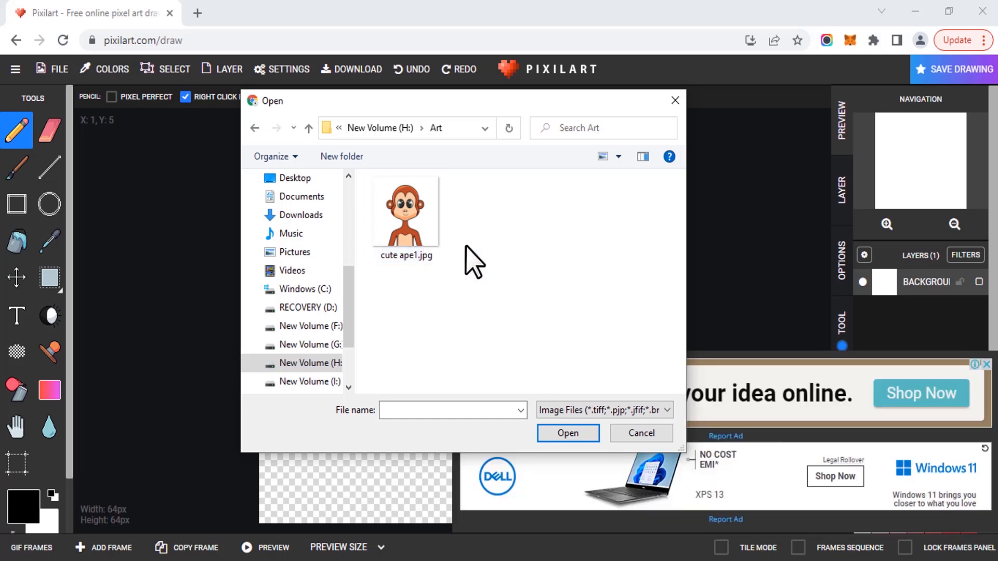
double_click(422, 232)
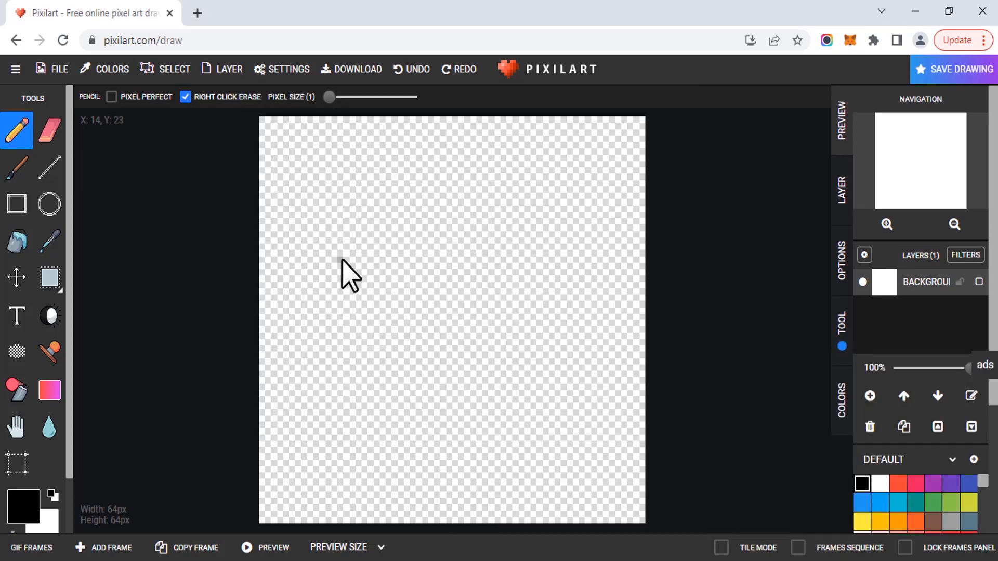
- Open Photopea in a new tab, create a 64 x 64 pixel project and place cute ape1.jpg from the Art folder in it
left_click(197, 13)
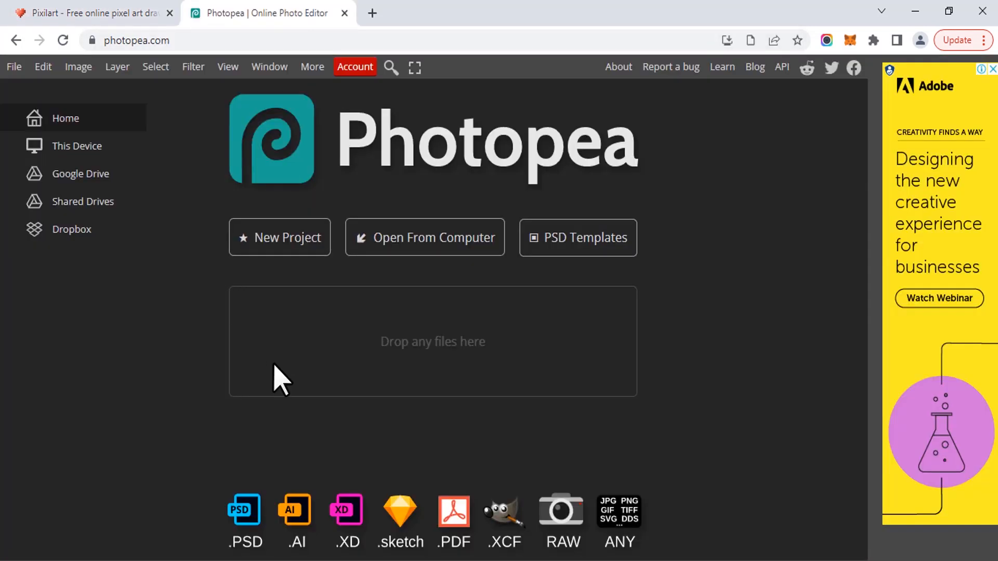
left_click(271, 235)
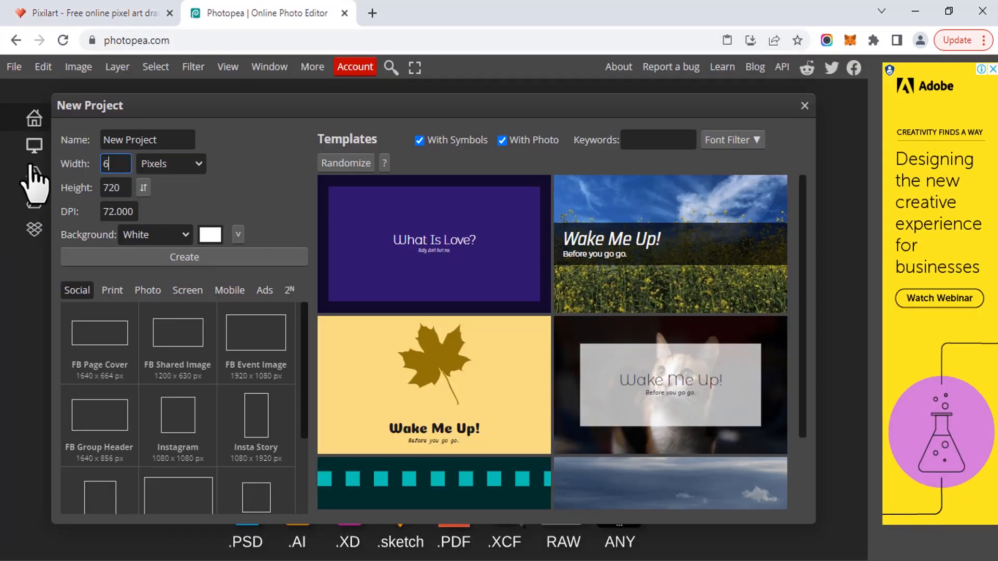
key("Tab")
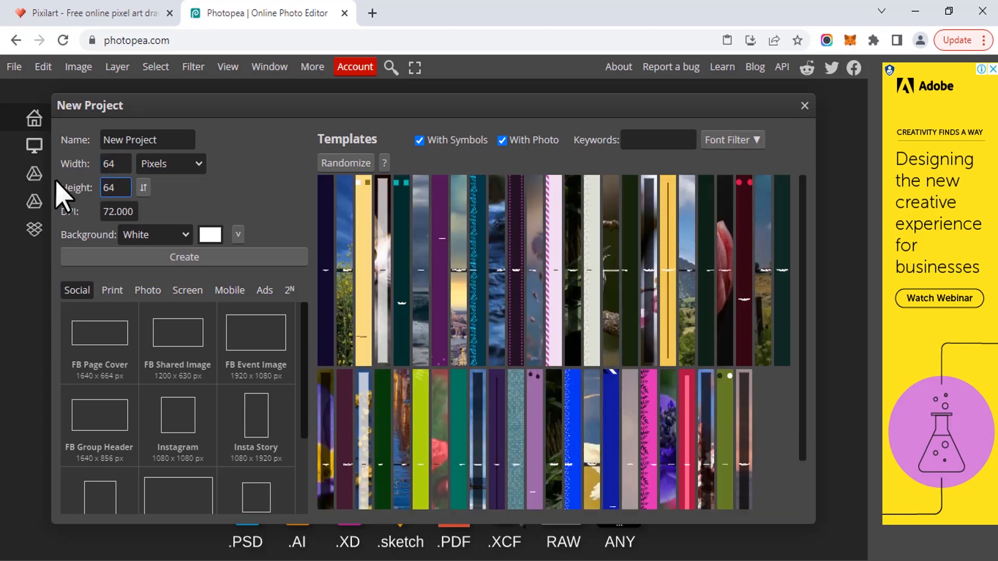
left_click(154, 257)
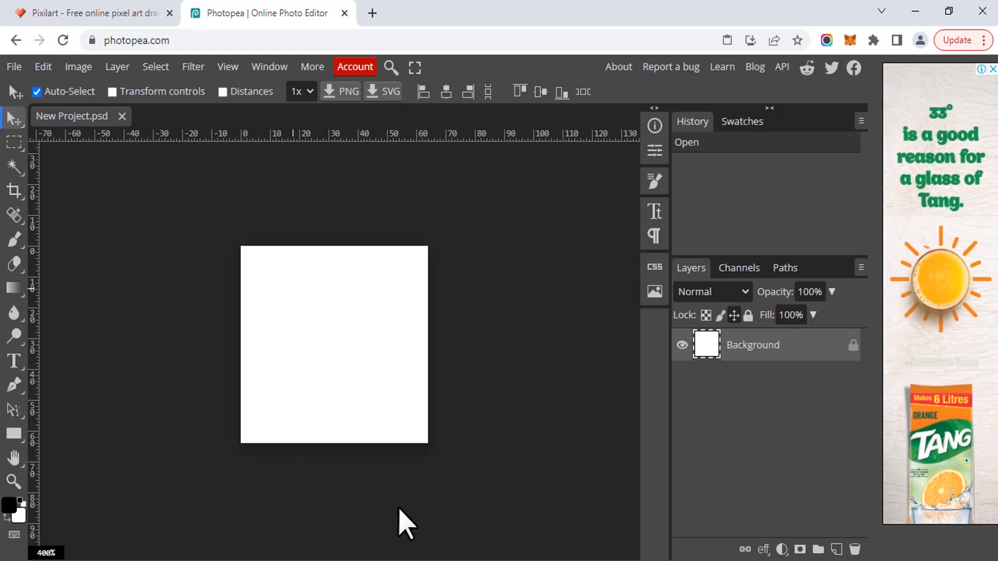
left_click(457, 502)
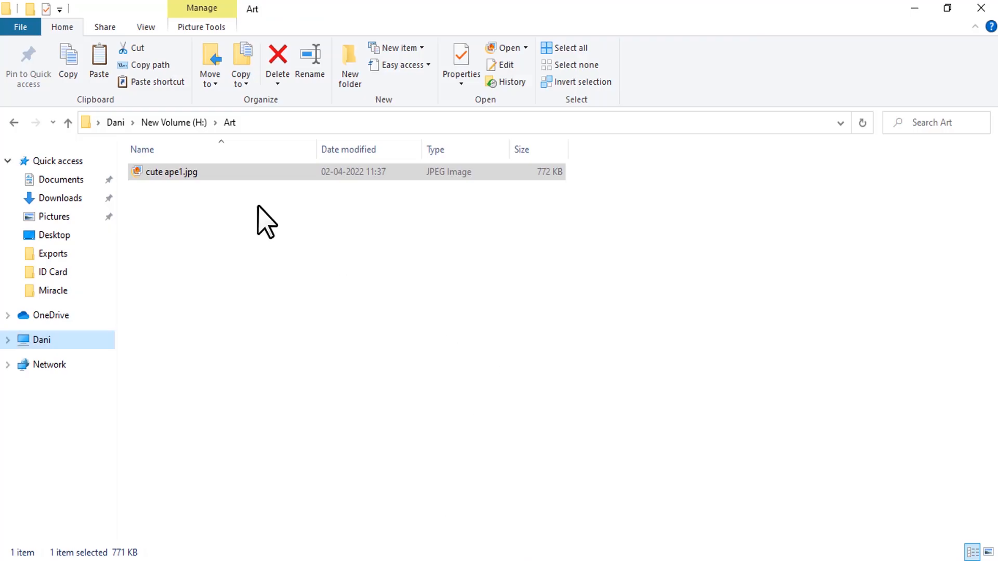
left_click_drag(171, 172, 412, 464)
- Export the 64 x 64 ape image as a JPG at maximum quality
left_click(15, 68)
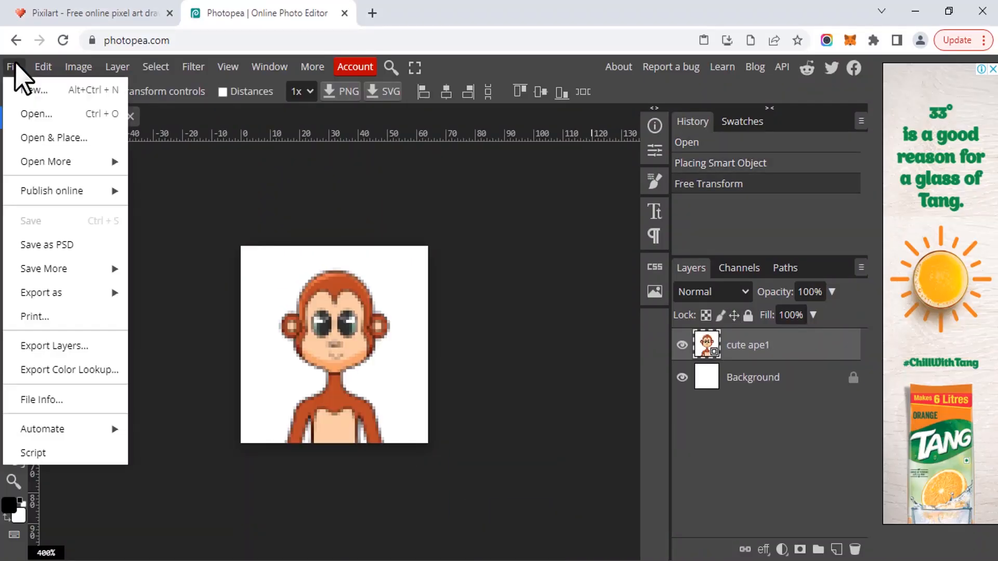
mouse_move(78, 293)
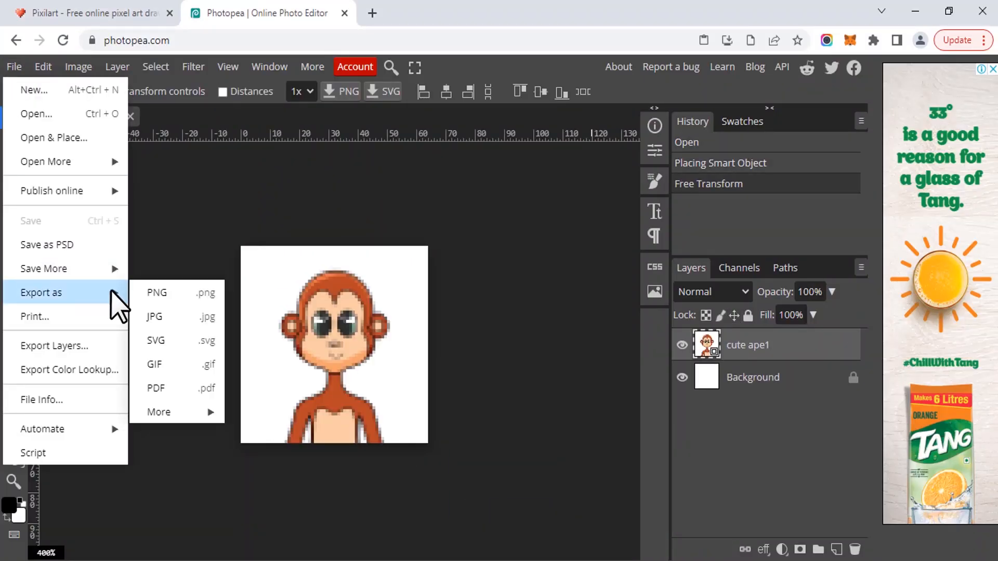
left_click(158, 319)
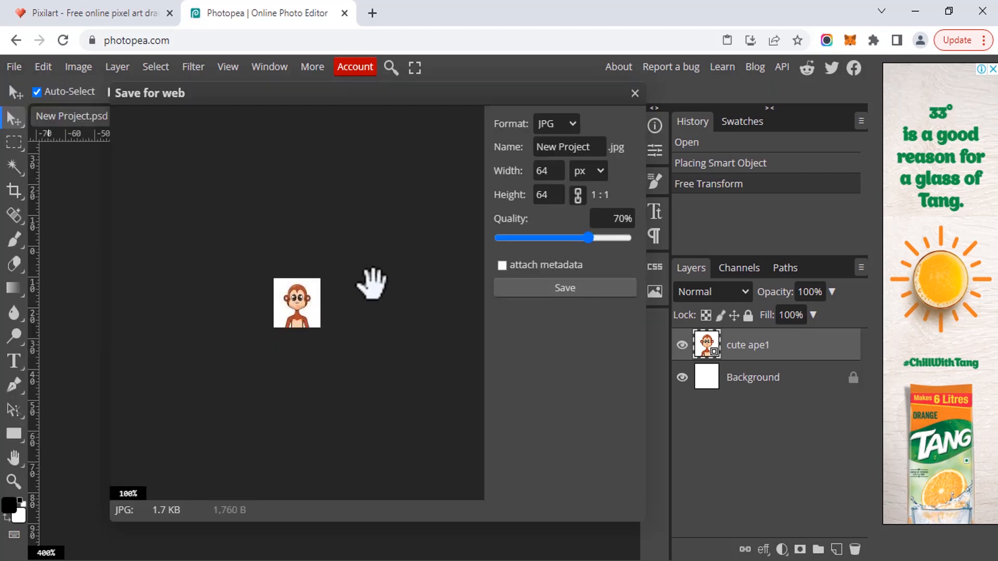
left_click_drag(595, 232, 764, 245)
left_click(612, 291)
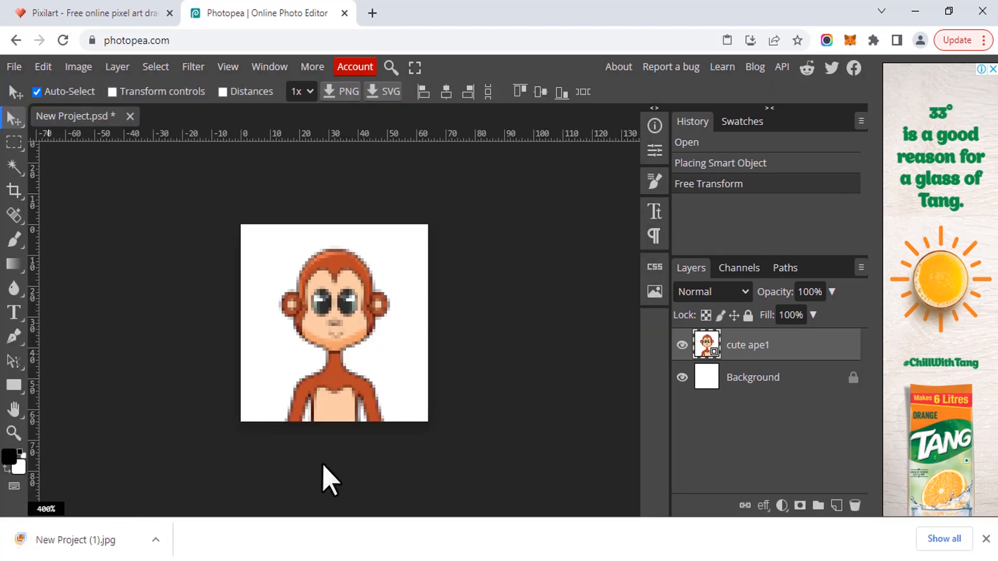
- Return to Pixilart and open the exported New Project (1).jpg as a photo, accepting that the current drawing is cleared
left_click_drag(66, 537, 274, 343)
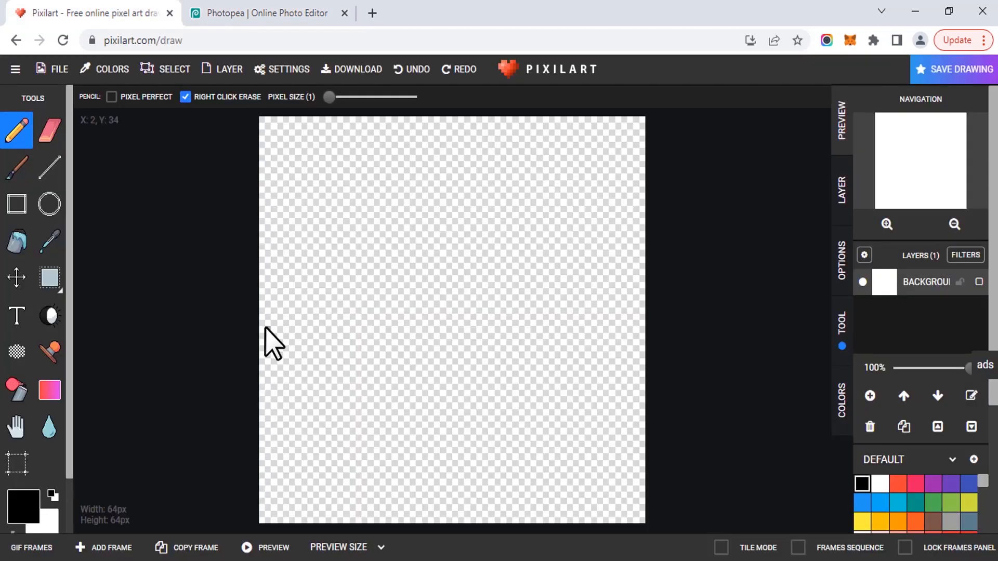
left_click(42, 70)
left_click(99, 354)
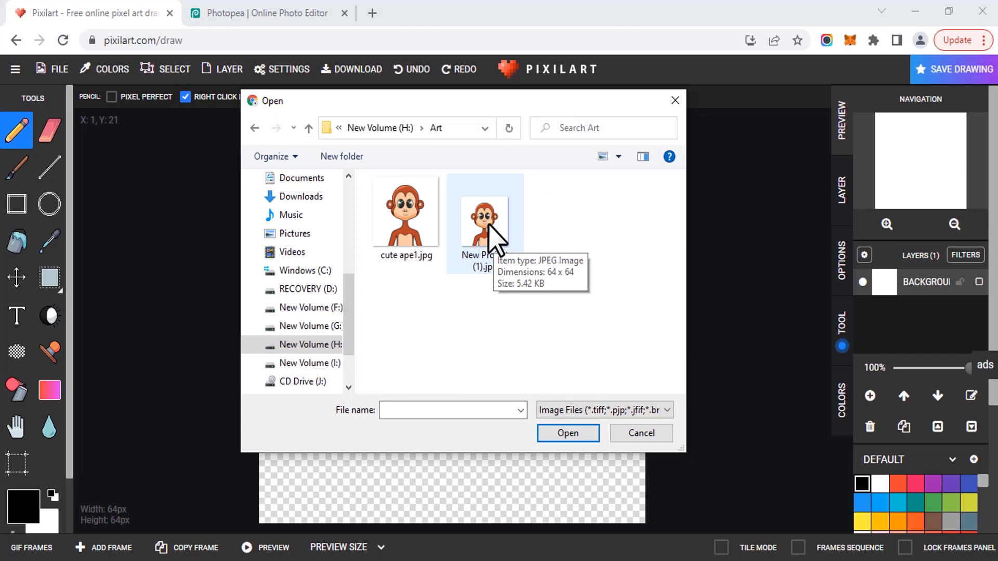
double_click(489, 225)
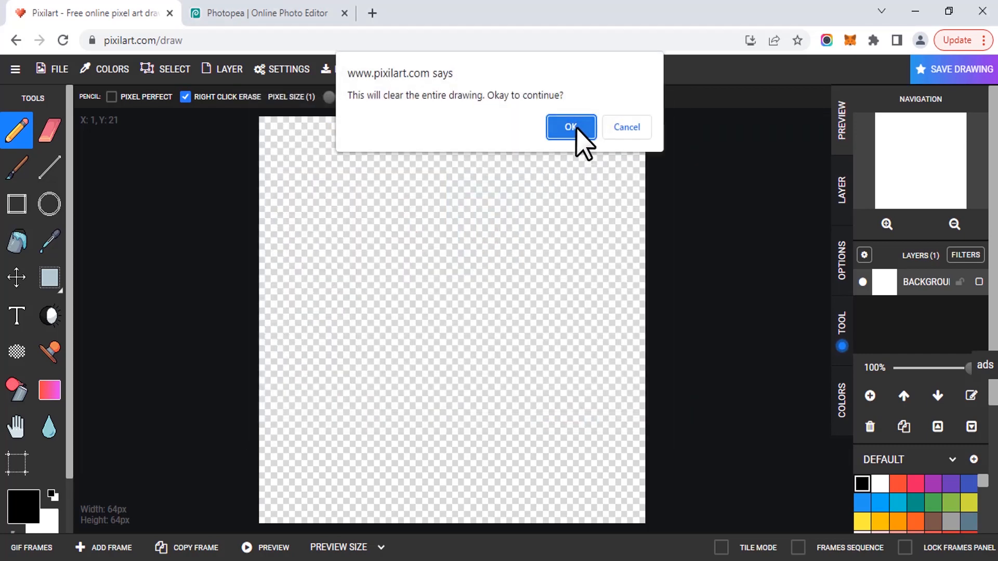
left_click(572, 129)
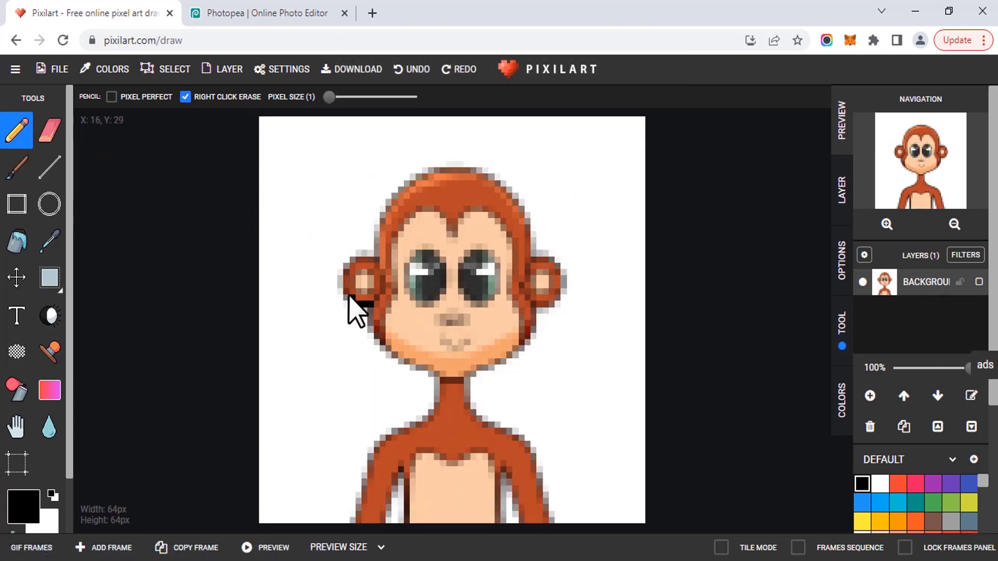
- Trace a black one-pixel pencil outline around the ape's left-hand ear, the top of the head and the chin
mouse_move(344, 270)
left_mouse_down()
mouse_move(369, 259)
mouse_move(432, 169)
mouse_move(449, 167)
mouse_move(502, 182)
mouse_move(529, 267)
left_mouse_up()
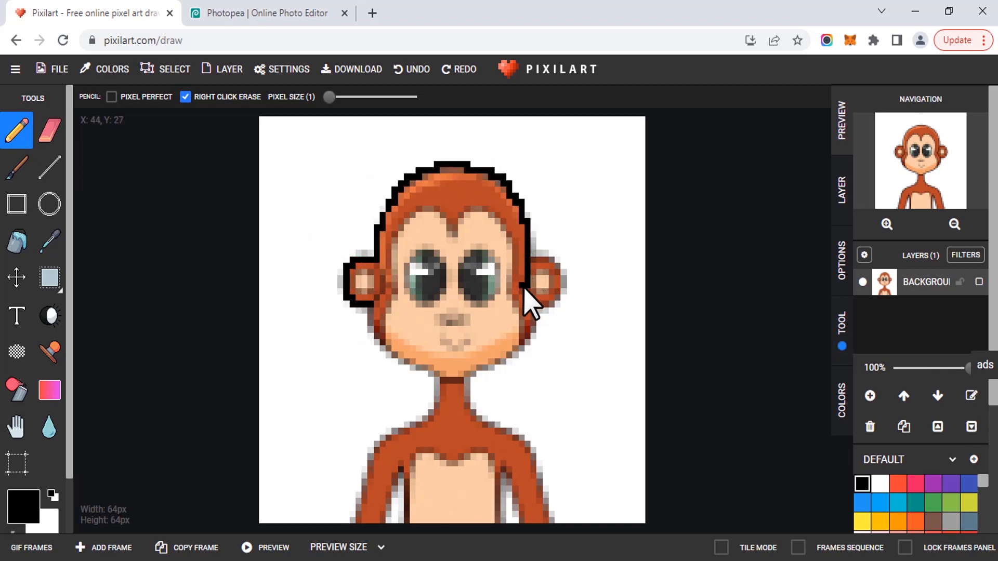
mouse_move(530, 333)
left_mouse_down()
mouse_move(454, 377)
mouse_move(393, 358)
left_mouse_up()
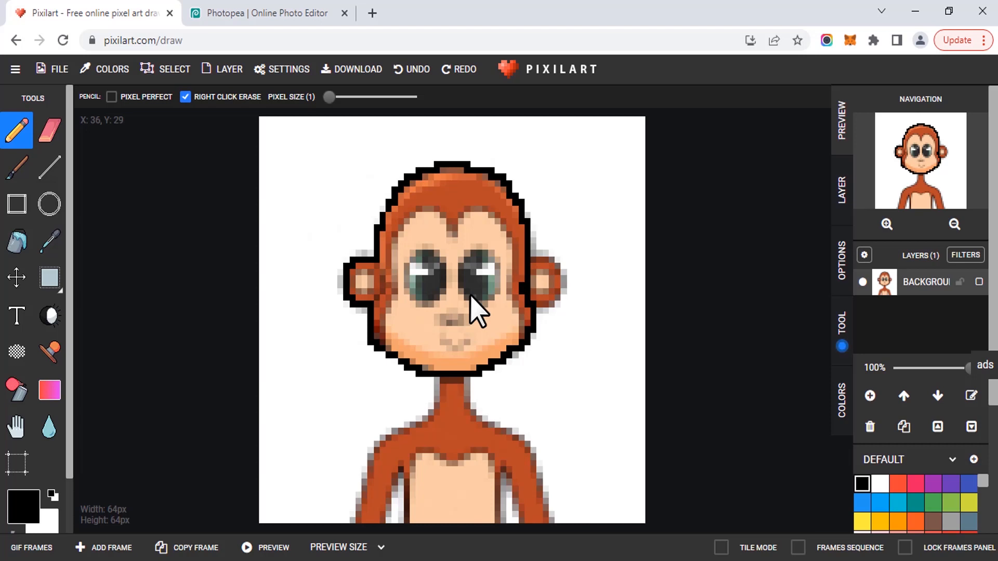
- Start another blank 64x64 canvas, discarding the ape drawing
left_click(53, 69)
left_click(68, 101)
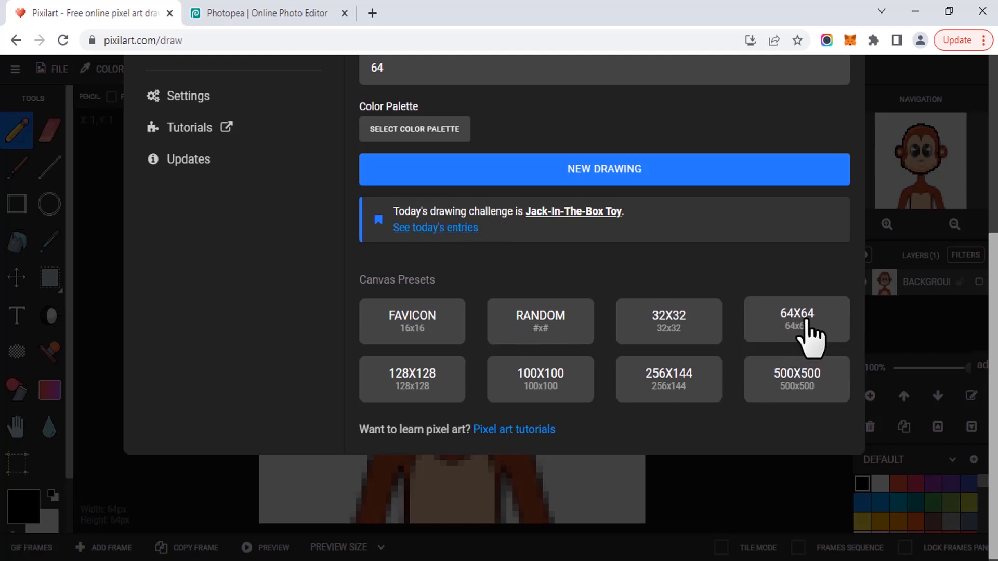
left_click(807, 322)
left_click(574, 129)
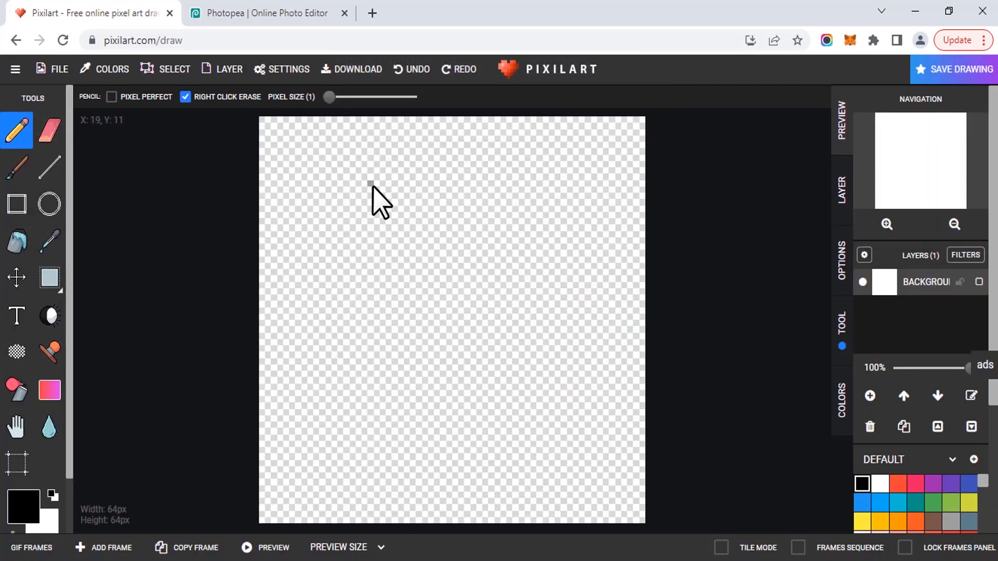
- Draw a black angular head outline with two vertical neck lines below it, using the one-pixel pencil
left_click_drag(371, 183, 383, 297)
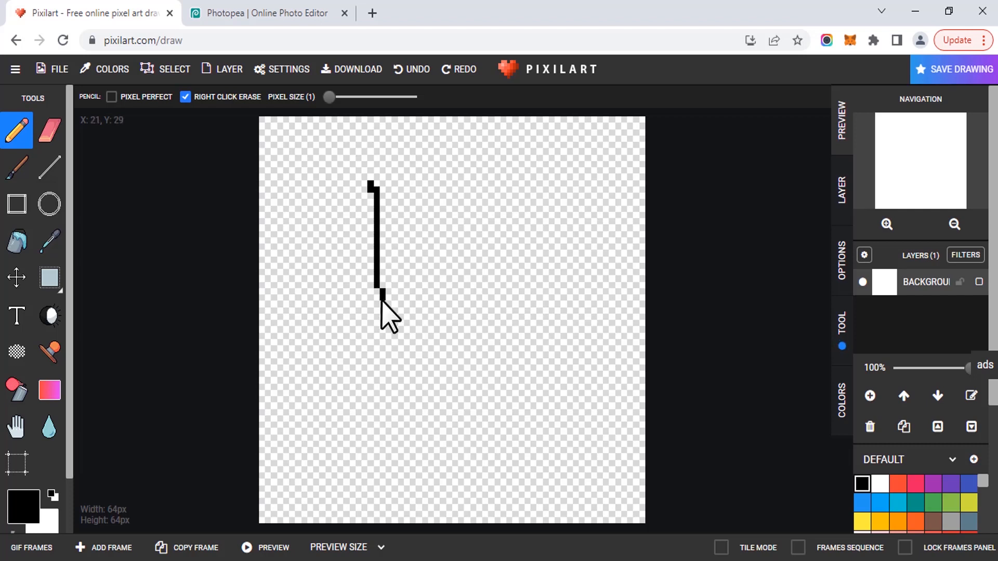
mouse_move(375, 188)
left_mouse_down()
mouse_move(449, 189)
mouse_move(450, 269)
mouse_move(433, 271)
mouse_move(430, 292)
mouse_move(383, 303)
mouse_move(383, 376)
left_mouse_up()
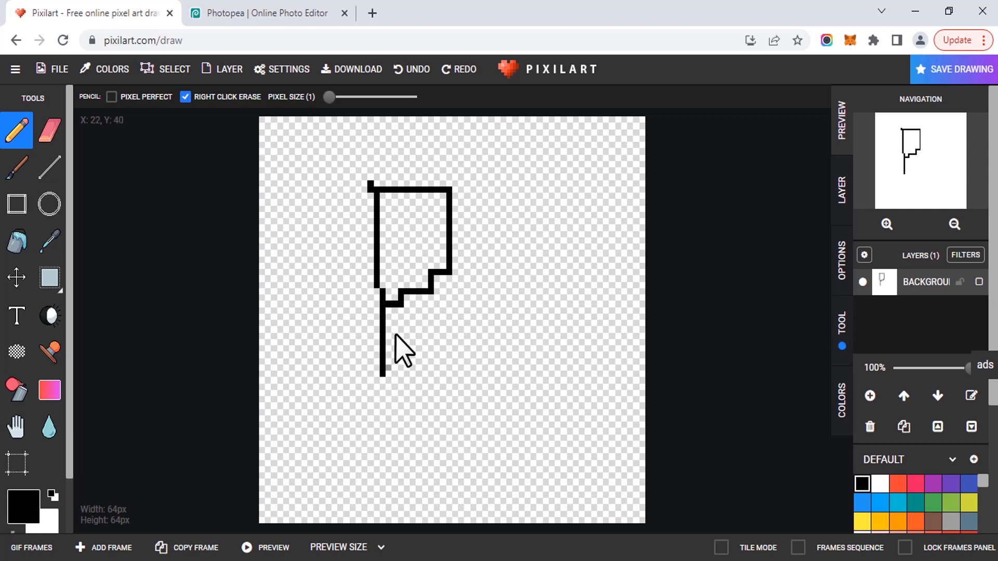
left_click_drag(401, 303, 400, 384)
- Add two black eyes and a small mouth inside the head, and an ear on its left edge
left_click_drag(428, 224, 431, 228)
left_click_drag(395, 215, 406, 227)
left_click_drag(413, 254, 419, 254)
mouse_move(371, 221)
left_mouse_down()
mouse_move(374, 253)
mouse_move(382, 249)
left_mouse_up()
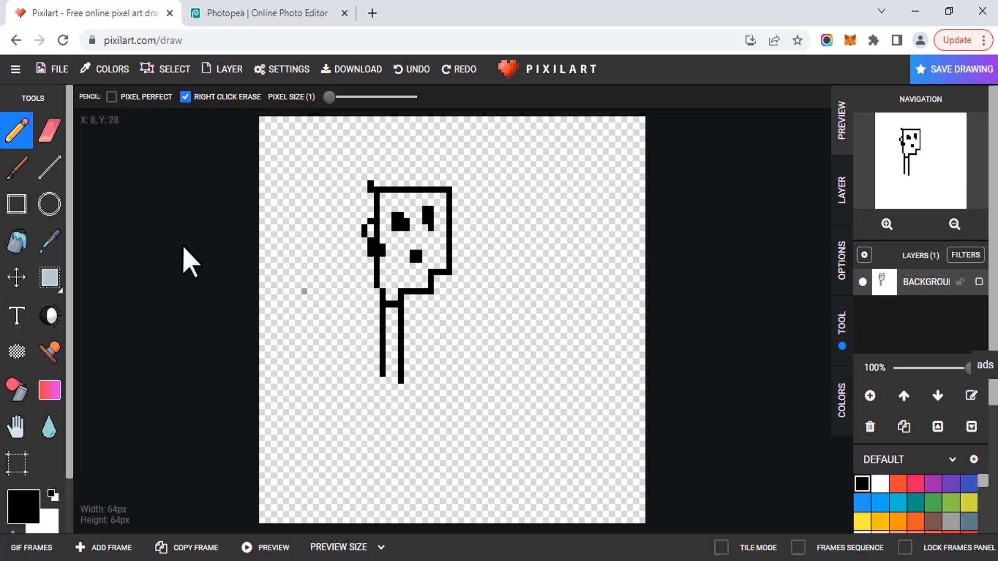
- Erase the top and right edges of the head outline with the Eraser
left_click(53, 136)
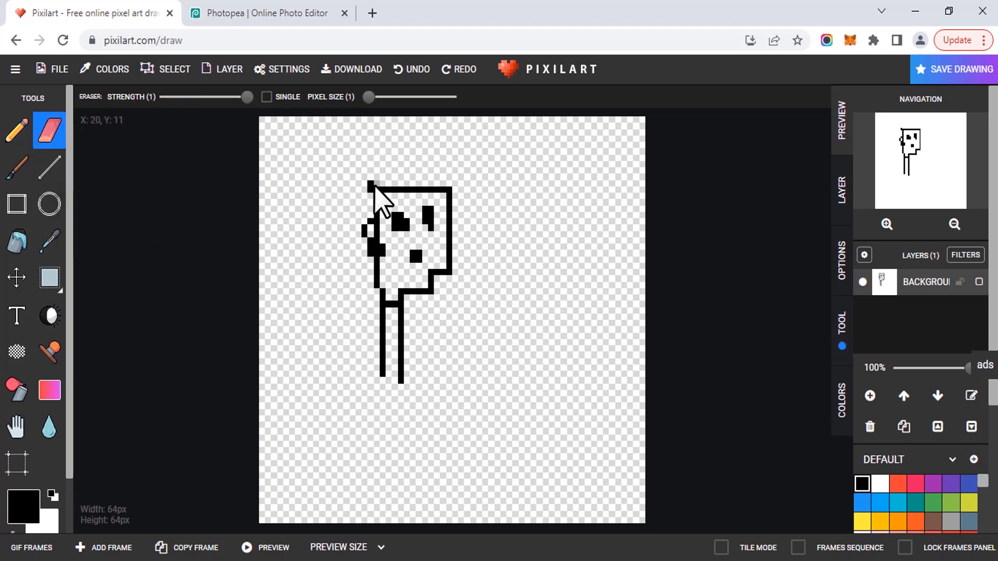
left_click_drag(376, 189, 446, 190)
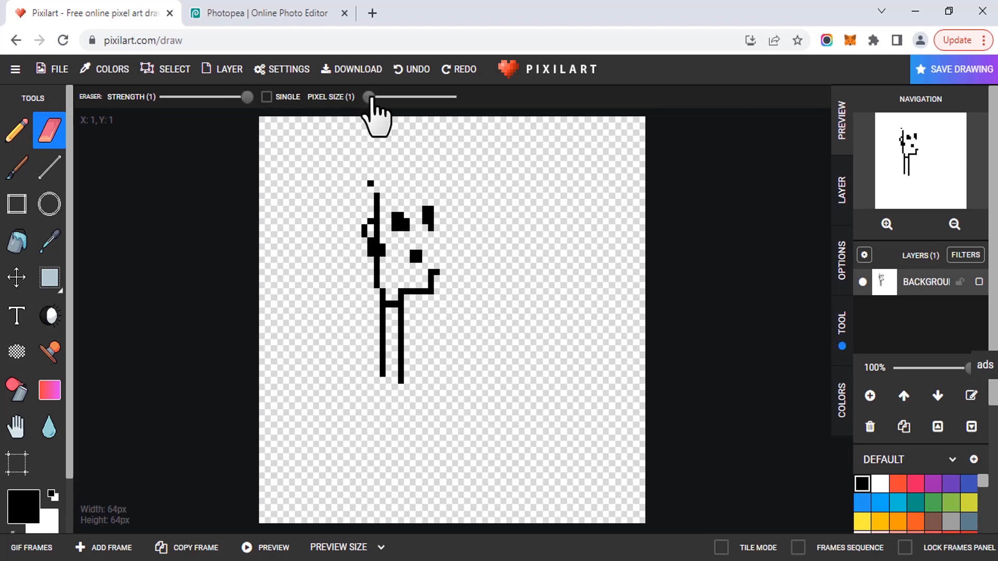
- Enlarge the pencil's pixel size and paint a thick black T-shaped block to the right of the face
left_click(17, 130)
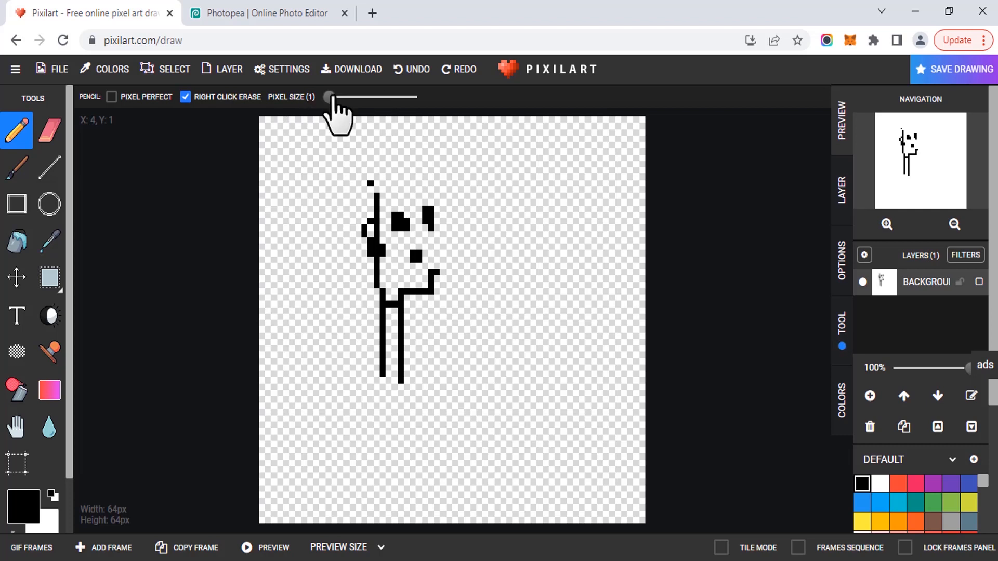
left_click_drag(329, 98, 365, 97)
mouse_move(525, 187)
left_mouse_down()
mouse_move(523, 299)
mouse_move(508, 204)
mouse_move(481, 198)
mouse_move(563, 211)
left_mouse_up()
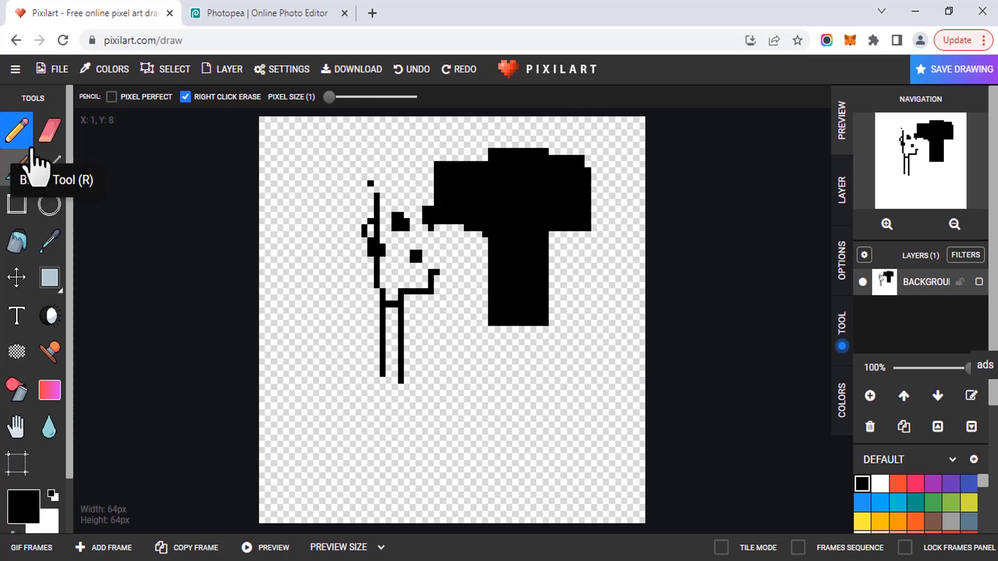
- Enlarge the Eraser's pixel size, erase the thick black block beside the face, and reset the pixel size to 1
left_click(49, 130)
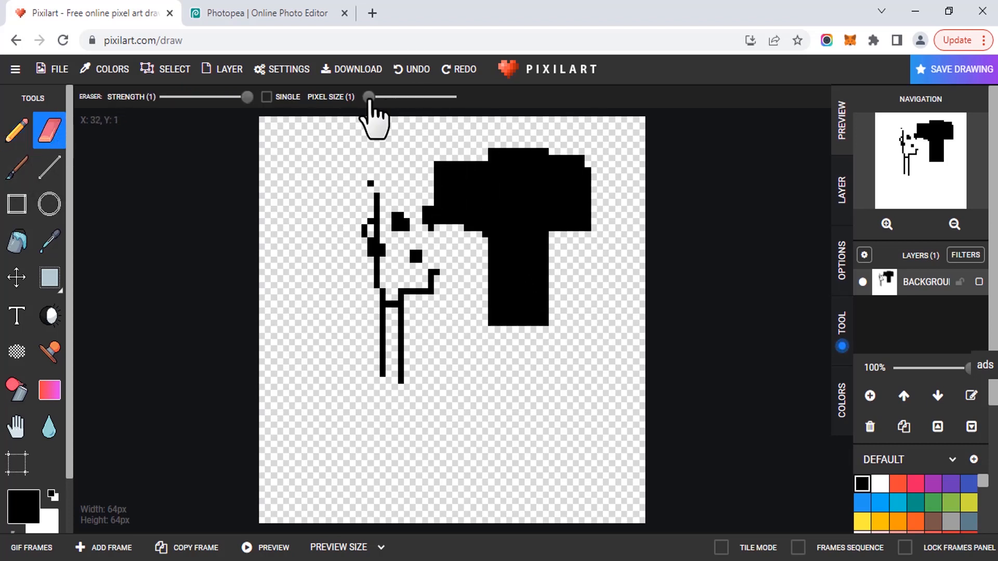
left_click_drag(369, 97, 404, 99)
mouse_move(465, 171)
left_mouse_down()
mouse_move(505, 190)
mouse_move(462, 189)
mouse_move(544, 185)
mouse_move(572, 164)
mouse_move(534, 247)
mouse_move(535, 298)
mouse_move(508, 281)
mouse_move(494, 240)
left_mouse_up()
left_click_drag(400, 97, 341, 107)
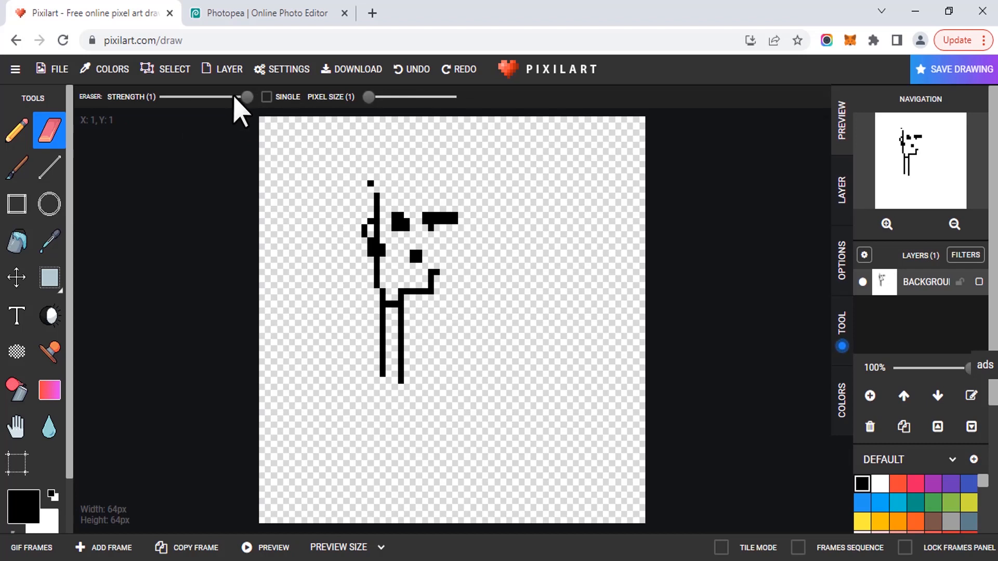
- Lower the Eraser strength to 0.3 and then 0.2, partially fading spots along the face and neck lines
left_click_drag(247, 98, 190, 99)
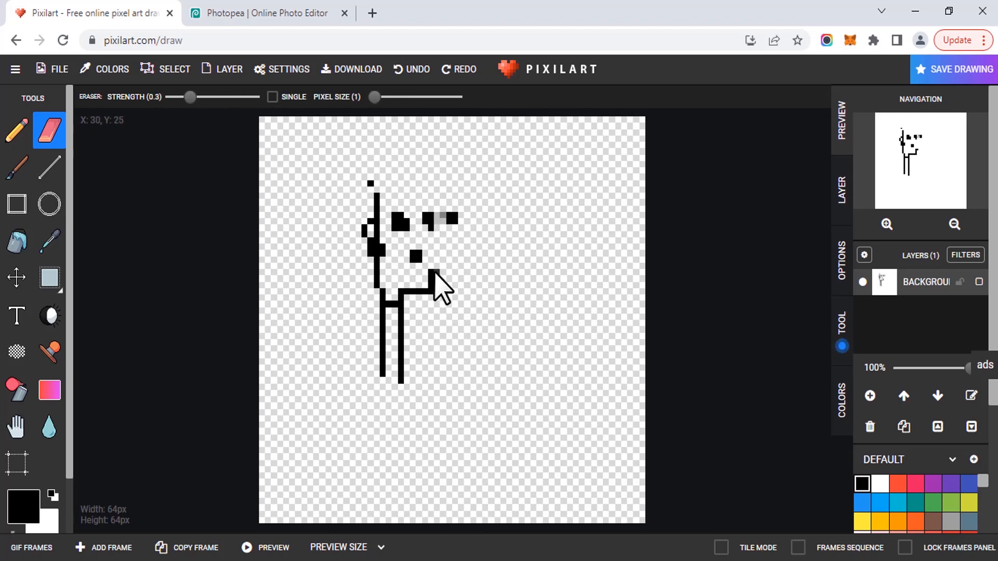
left_click_drag(190, 98, 181, 99)
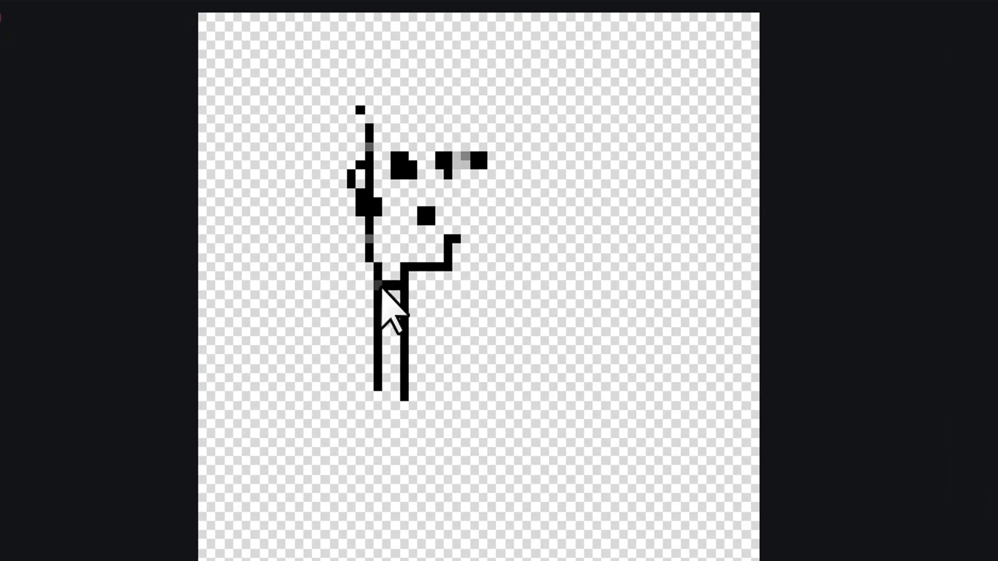
mouse_move(368, 319)
left_mouse_down()
mouse_move(374, 367)
mouse_move(408, 390)
left_mouse_up()
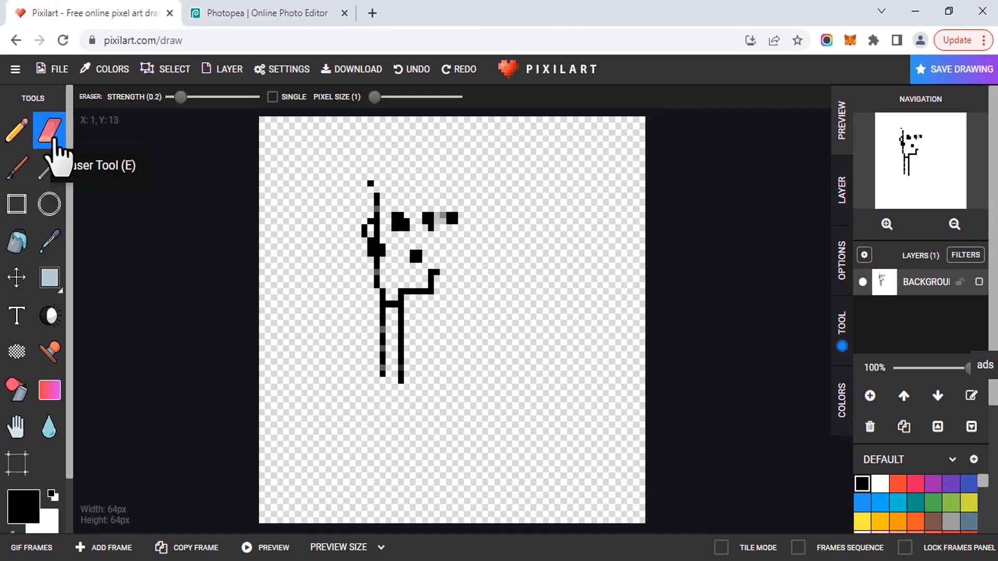
- Clear the entire drawing and paint a thick black U-shaped stroke with the Brush at size 12
left_click(52, 69)
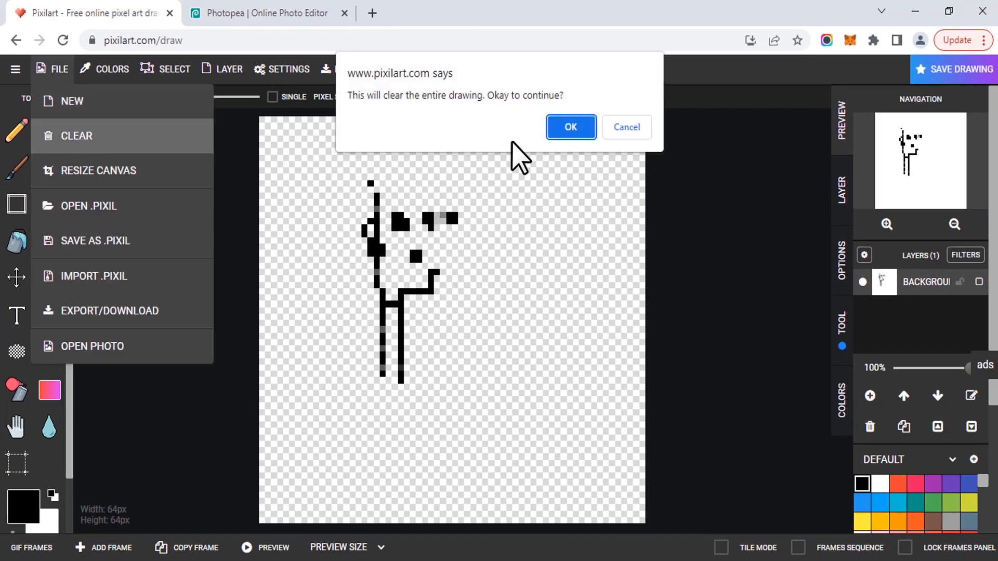
left_click(566, 130)
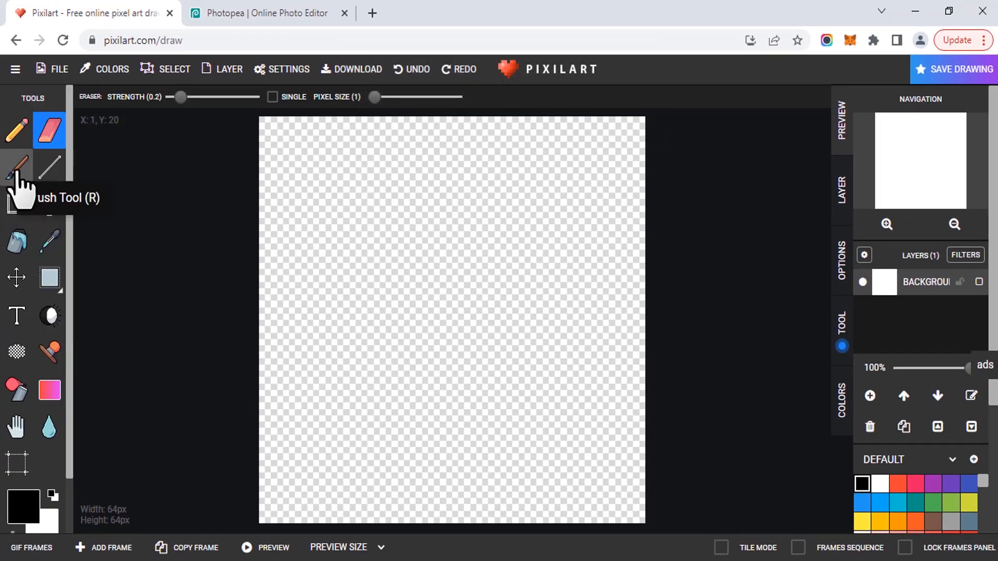
left_click(18, 168)
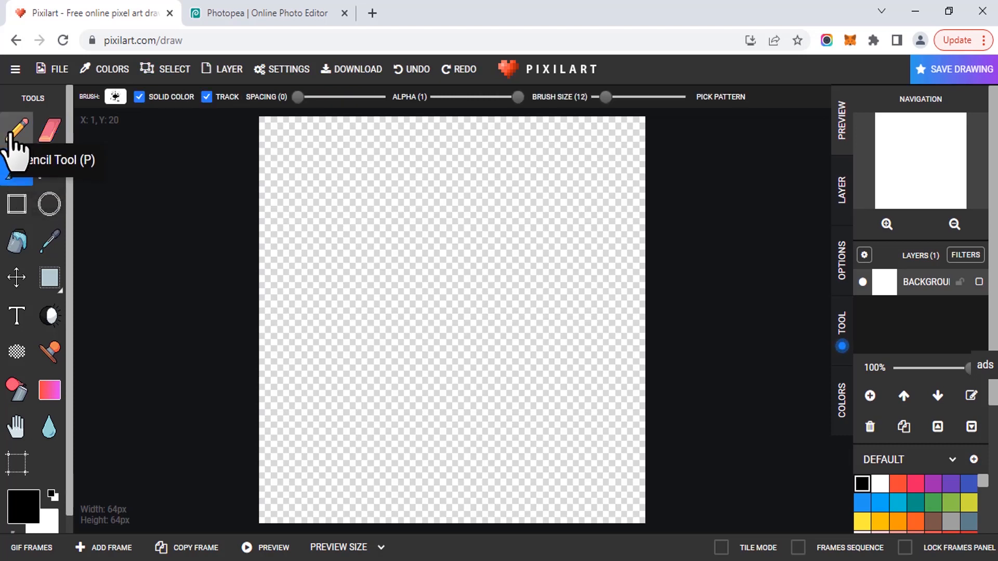
mouse_move(336, 164)
left_mouse_down()
mouse_move(399, 210)
mouse_move(375, 240)
mouse_move(401, 279)
mouse_move(395, 323)
mouse_move(413, 362)
mouse_move(509, 285)
left_mouse_up()
- Switch to the soft scribble brush beside the default one and paint three black blobs around the U-shaped stroke
left_click(116, 97)
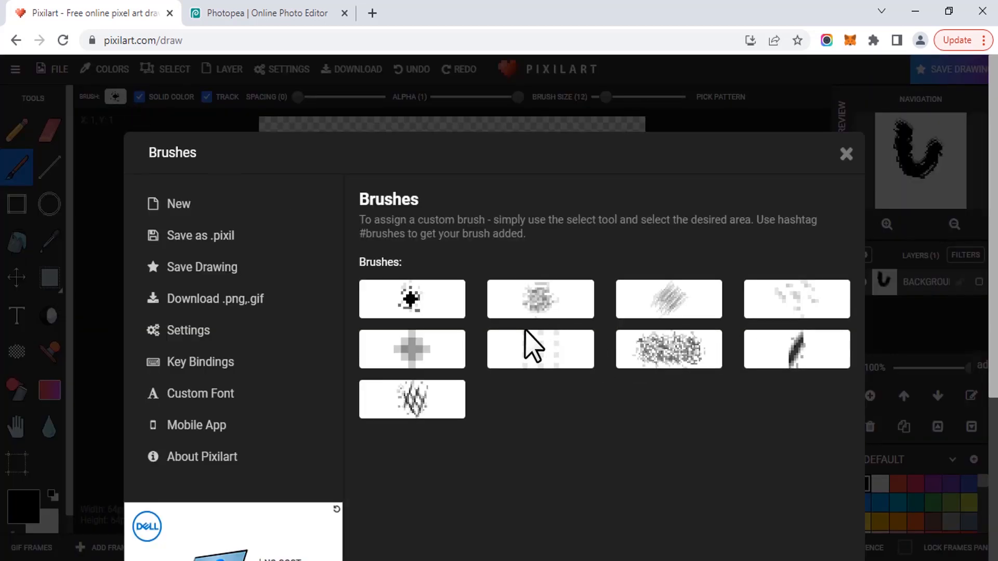
left_click(509, 305)
mouse_move(294, 396)
left_mouse_down()
mouse_move(324, 409)
mouse_move(321, 432)
left_mouse_up()
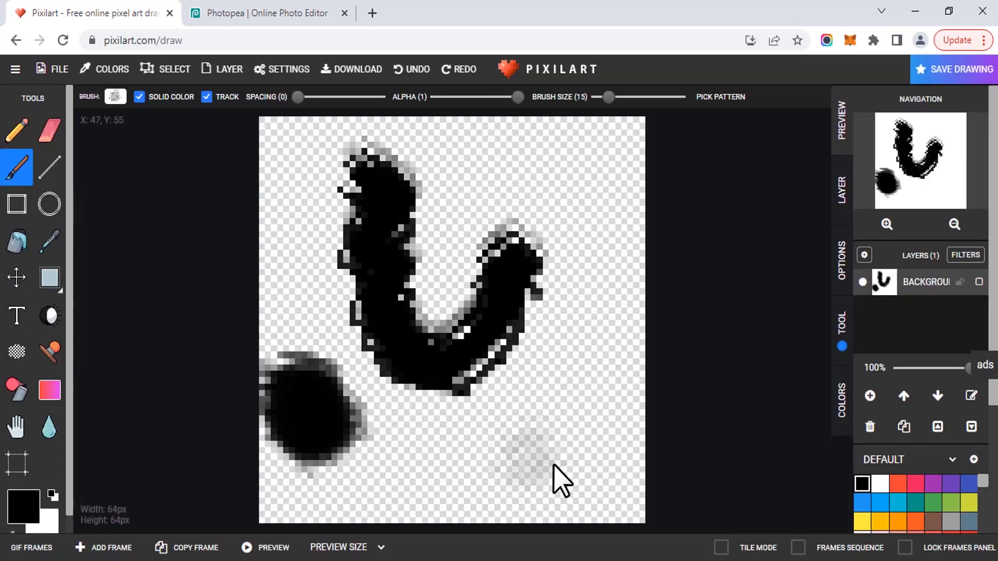
left_click_drag(546, 464, 512, 458)
left_click_drag(570, 347, 564, 382)
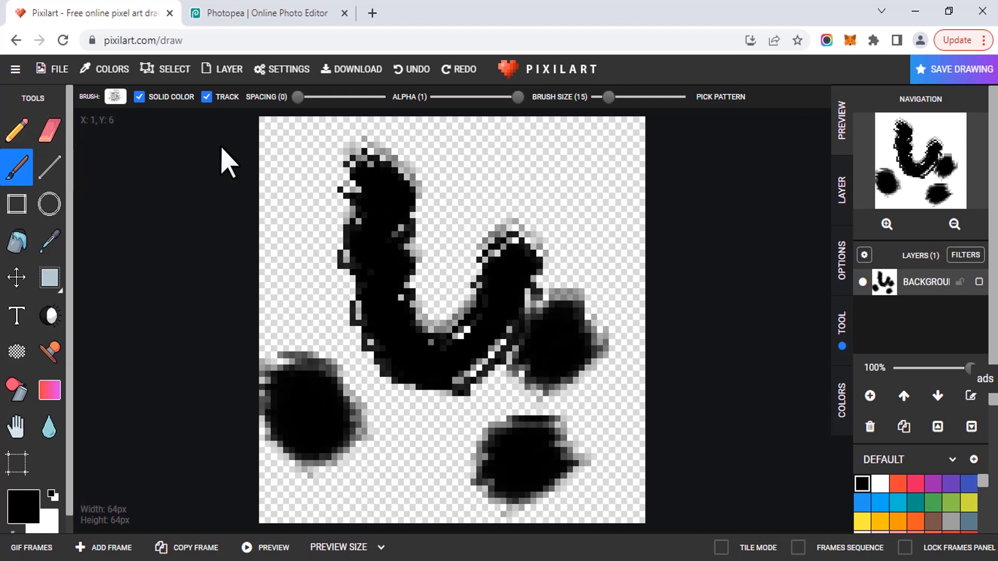
- Set the brush spacing to 13 and the alpha to 0.3, painting a test stroke after each change
left_click_drag(304, 98, 322, 97)
mouse_move(476, 154)
left_mouse_down()
mouse_move(563, 196)
mouse_move(594, 225)
mouse_move(621, 323)
mouse_move(416, 219)
left_mouse_up()
left_click_drag(522, 97, 466, 100)
mouse_move(296, 198)
left_mouse_down()
mouse_move(283, 187)
mouse_move(314, 261)
mouse_move(310, 229)
left_mouse_up()
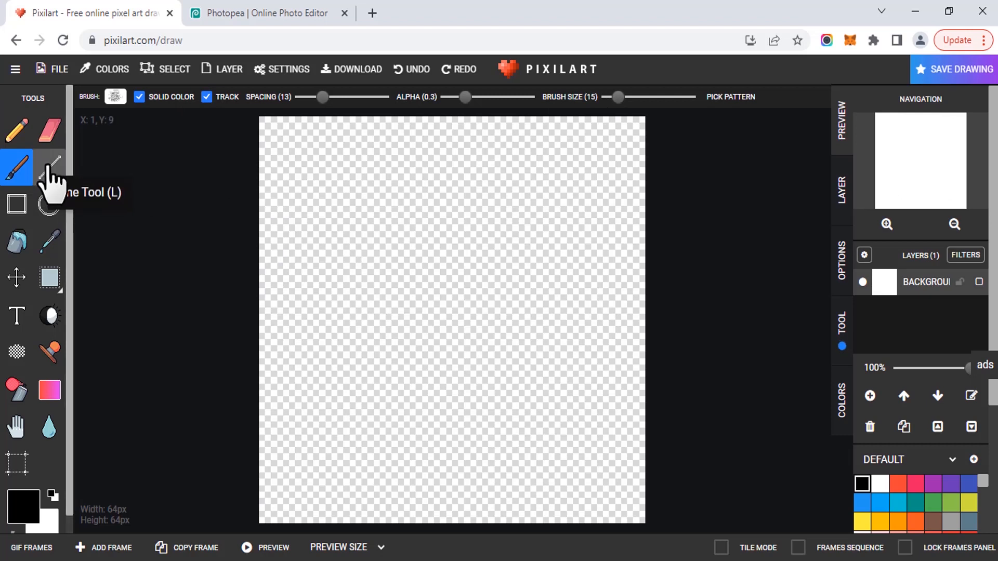
- Draw a Z-shaped chain of three straight one-pixel segments with the Line tool, and clear the canvas
left_click(51, 171)
mouse_move(325, 227)
left_mouse_down()
mouse_move(536, 230)
mouse_move(515, 358)
mouse_move(319, 362)
mouse_move(377, 343)
mouse_move(582, 386)
left_mouse_up()
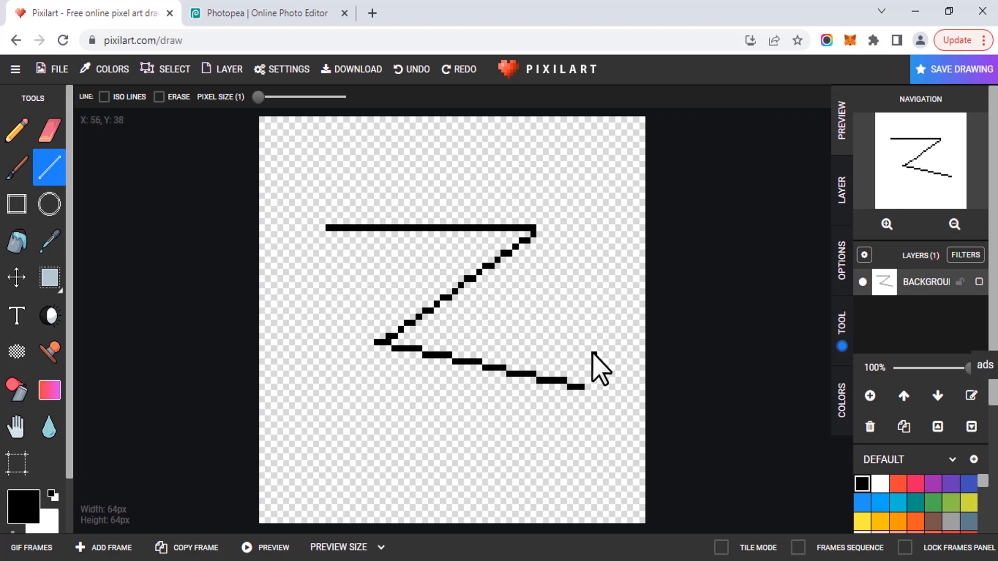
key("x")
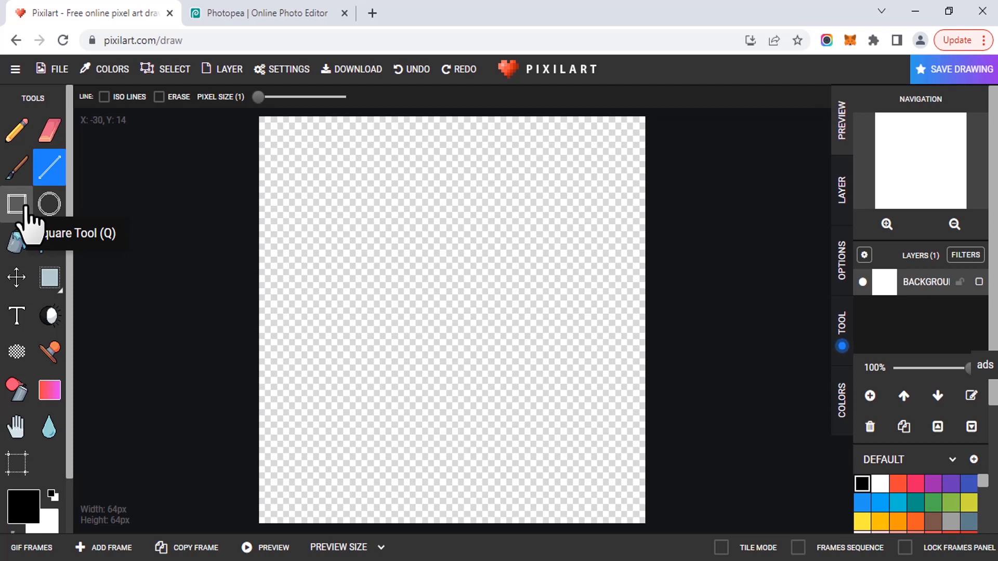
- Draw a square face with the Square tool, adding two rectangular eyes, a nose and a wide flat mouth
left_click(24, 207)
left_click_drag(339, 195, 552, 406)
left_click_drag(352, 254, 423, 300)
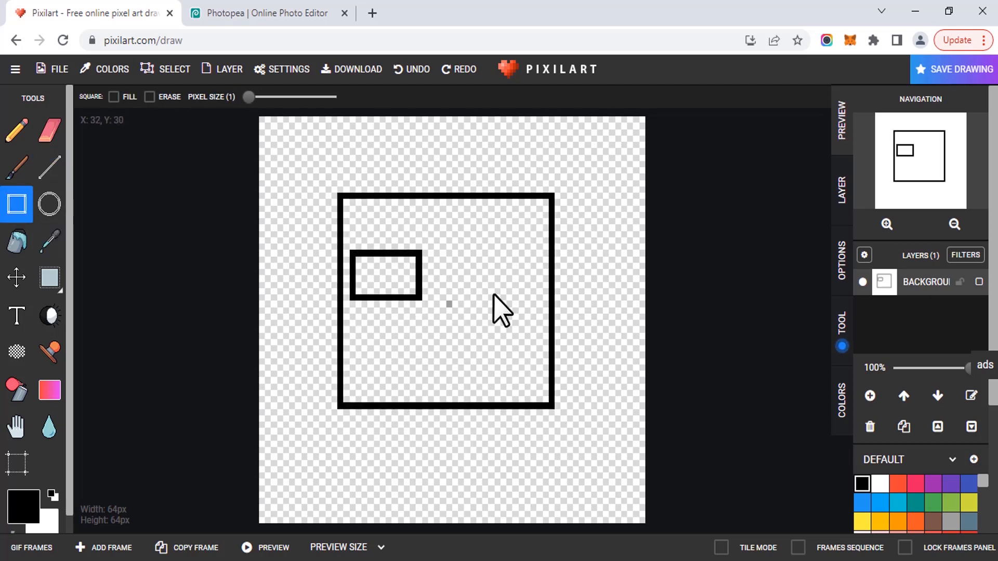
left_click_drag(453, 251, 536, 300)
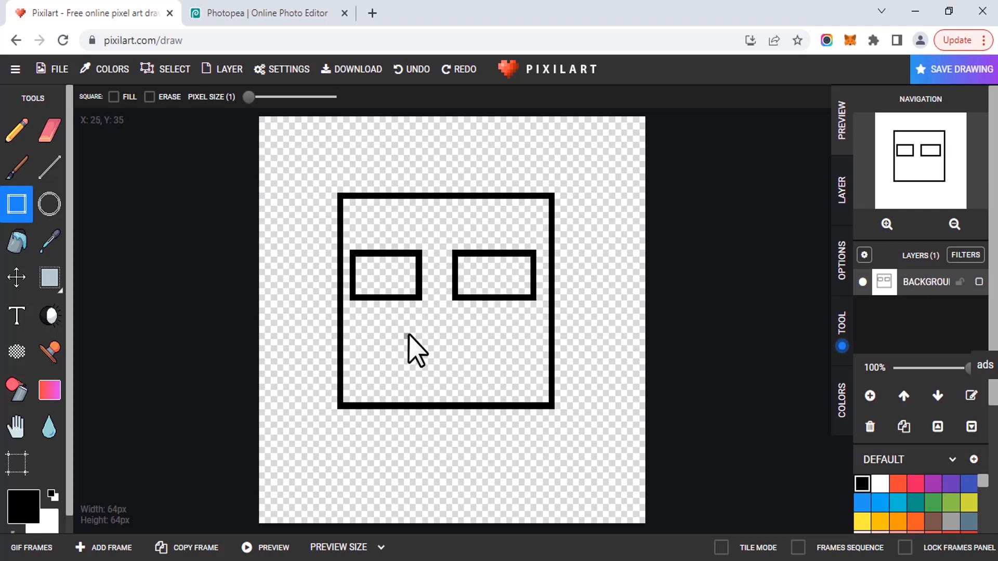
left_click_drag(424, 341, 469, 343)
left_click_drag(387, 372, 500, 375)
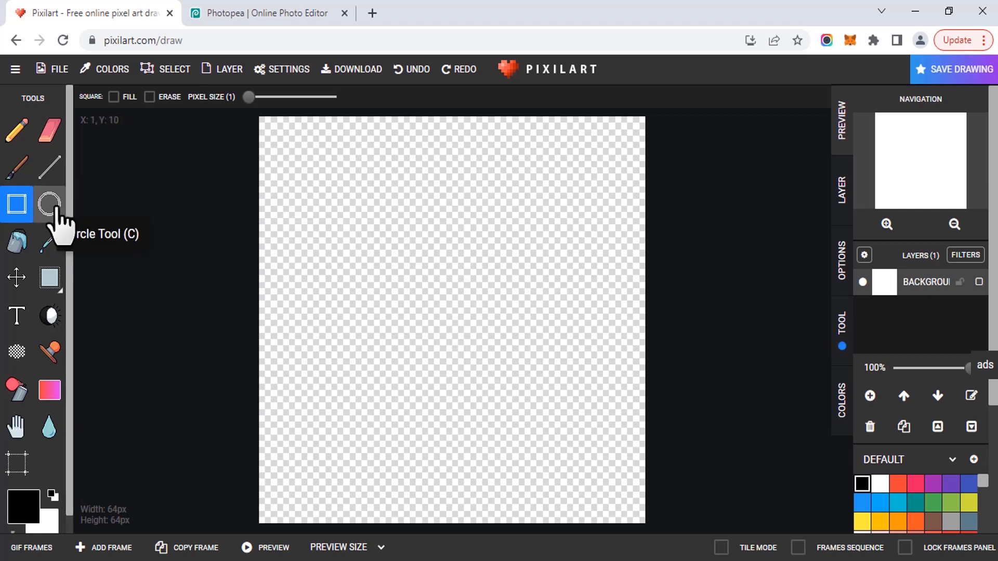
- Draw a round face with the Circle tool, adding two tall oval eyes and a small round mouth
left_click(49, 205)
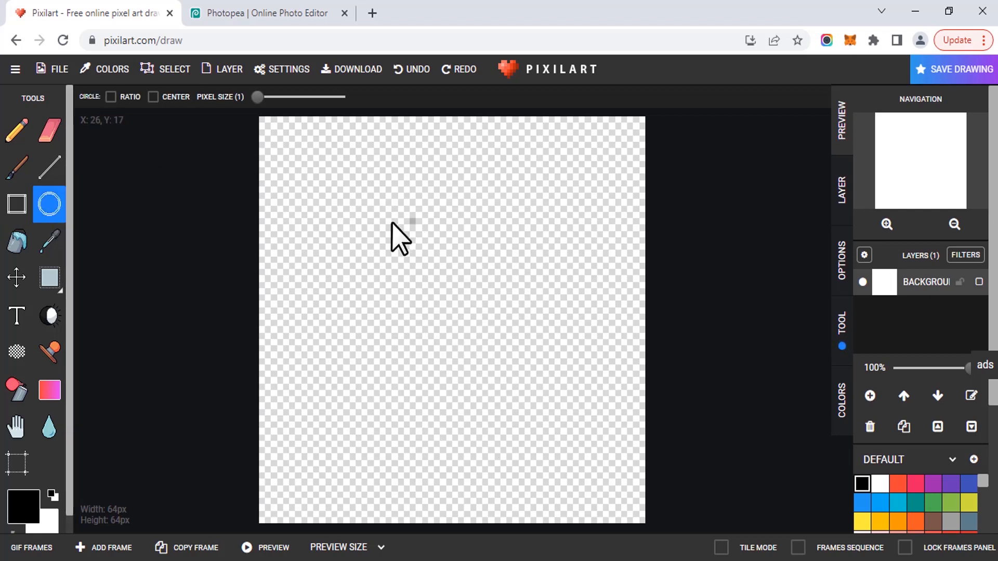
left_click_drag(351, 185, 573, 413)
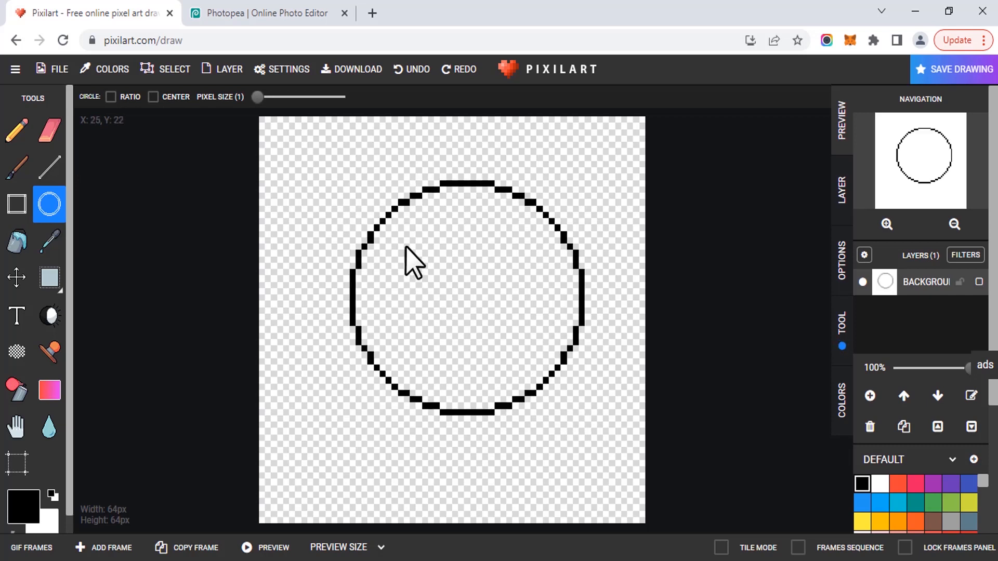
left_click_drag(405, 244, 432, 286)
left_click_drag(495, 238, 524, 282)
left_click_drag(435, 321, 487, 363)
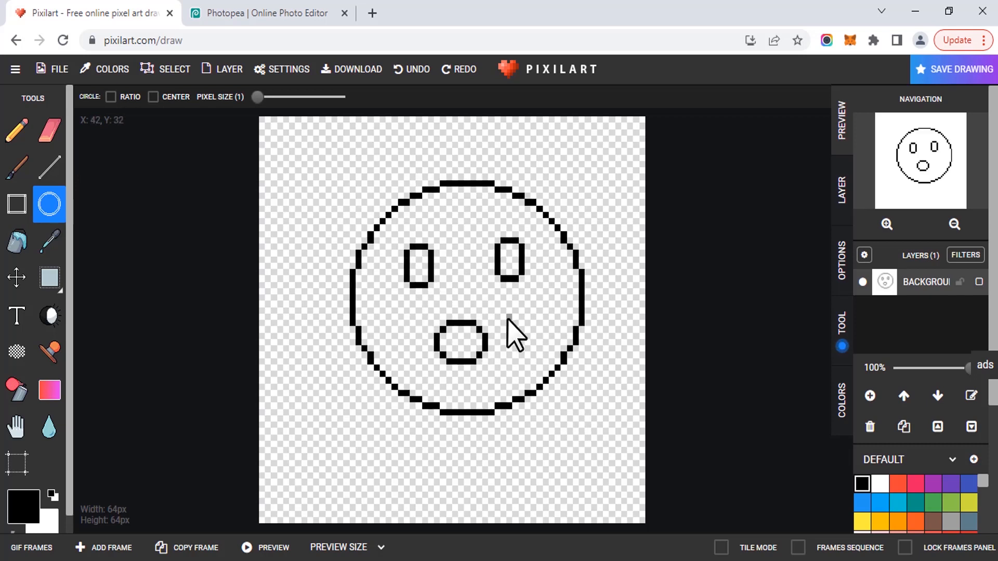
- Fill the round face with bright yellow using the Bucket tool, and undo the fill
left_click(16, 247)
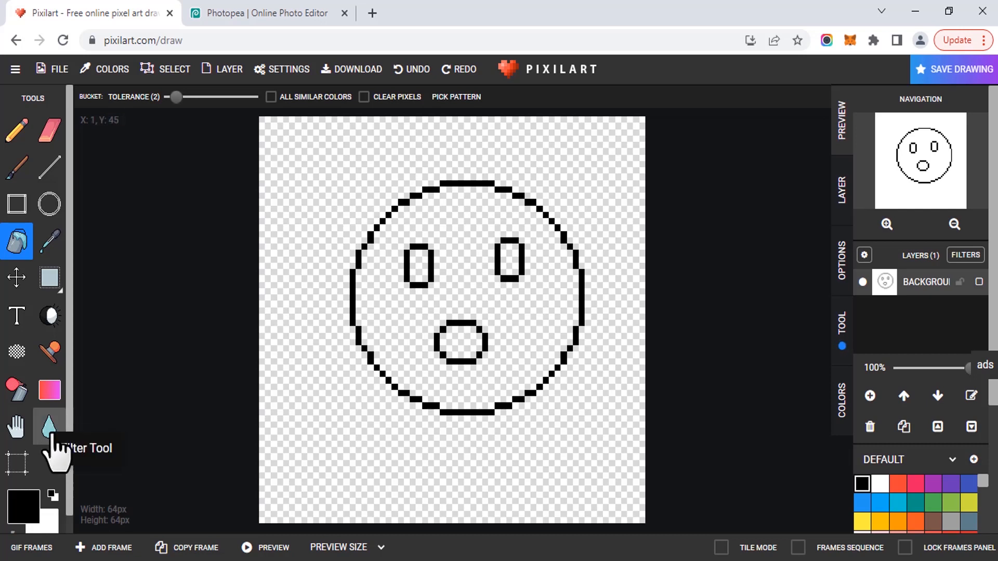
left_click(32, 512)
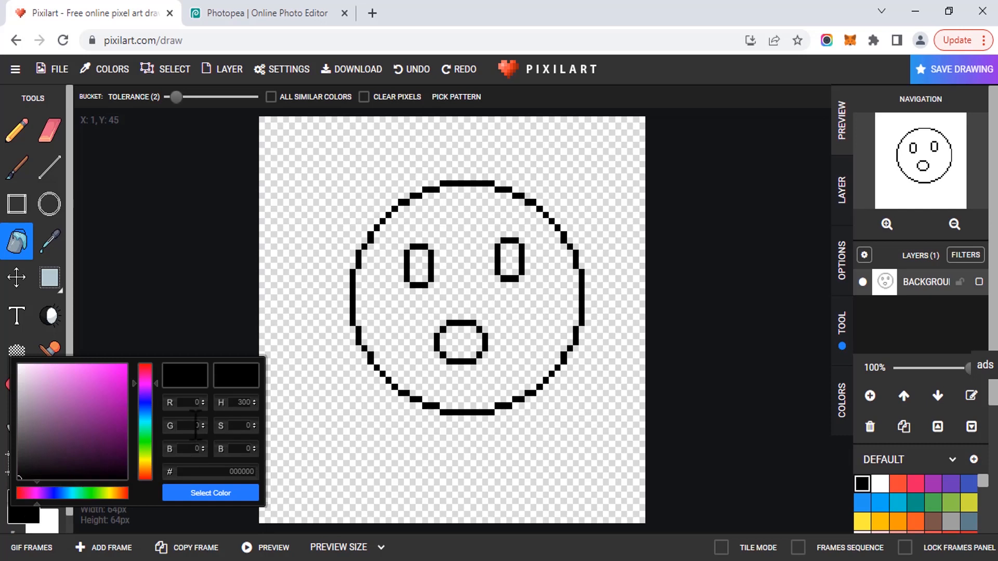
left_click(142, 420)
left_click(126, 366)
left_click(146, 458)
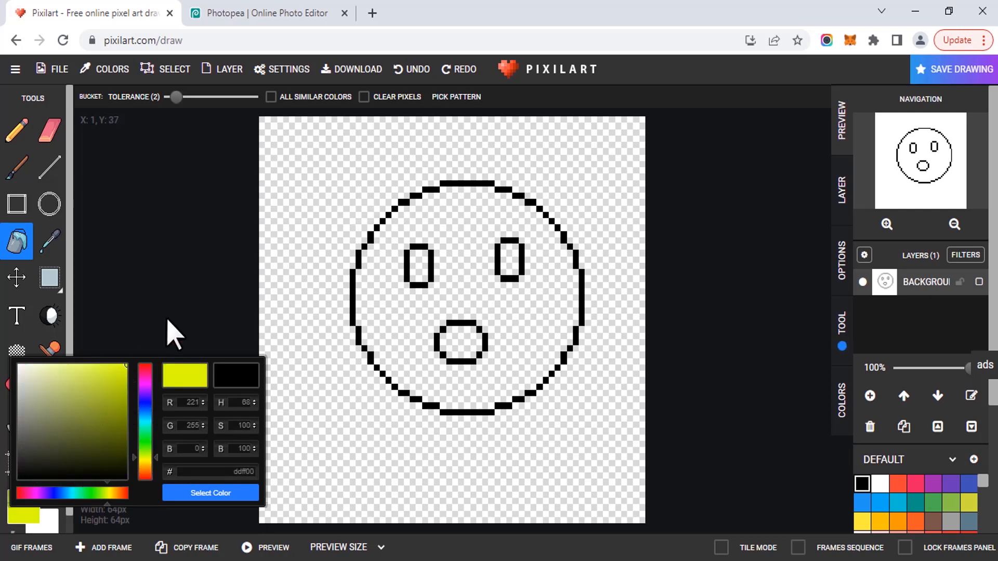
left_click(197, 493)
left_click(515, 318)
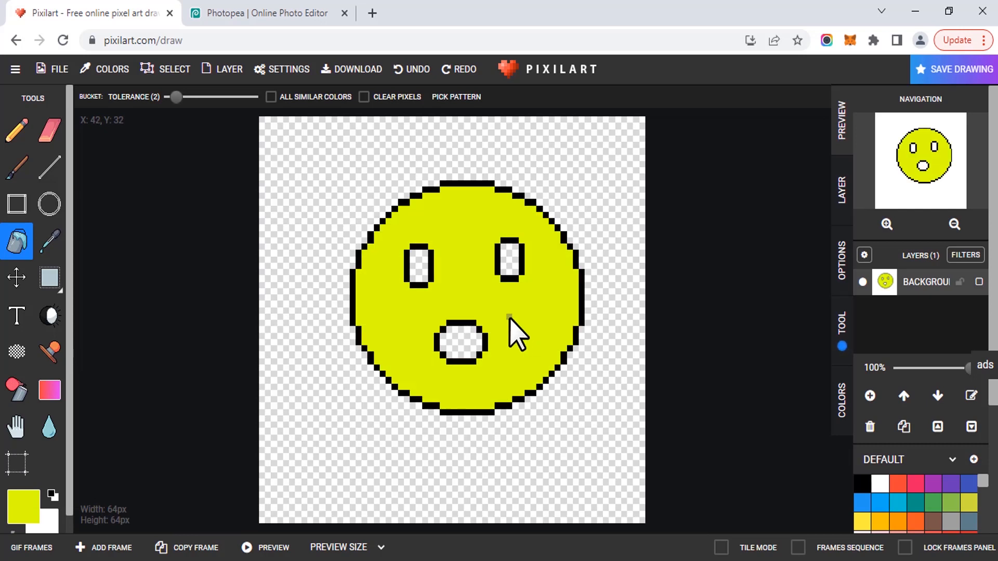
key("ctrl+z")
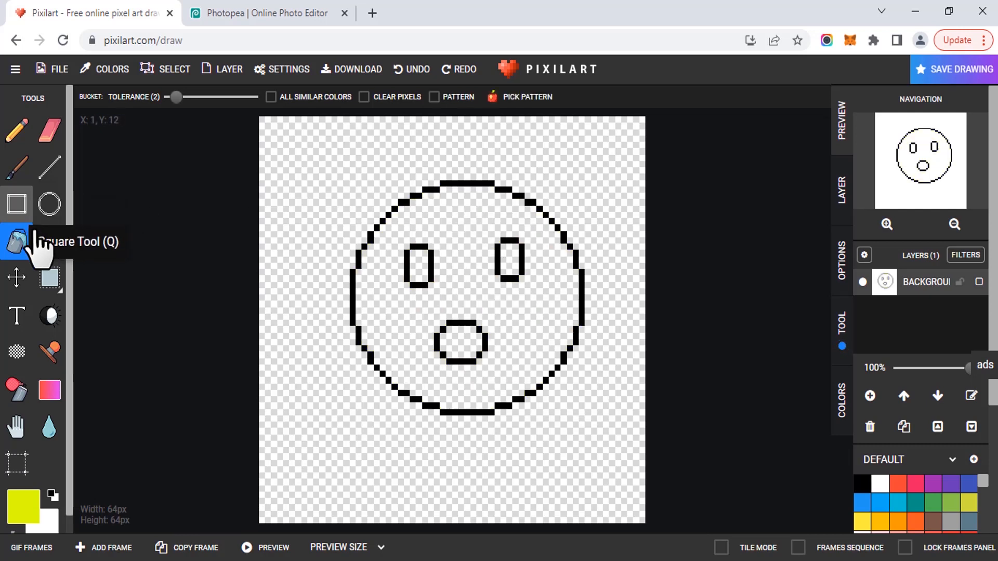
- Open the monkey picture and sample its reddish-brown head, peach face and dark grey eye with the Color Picker
left_click(49, 242)
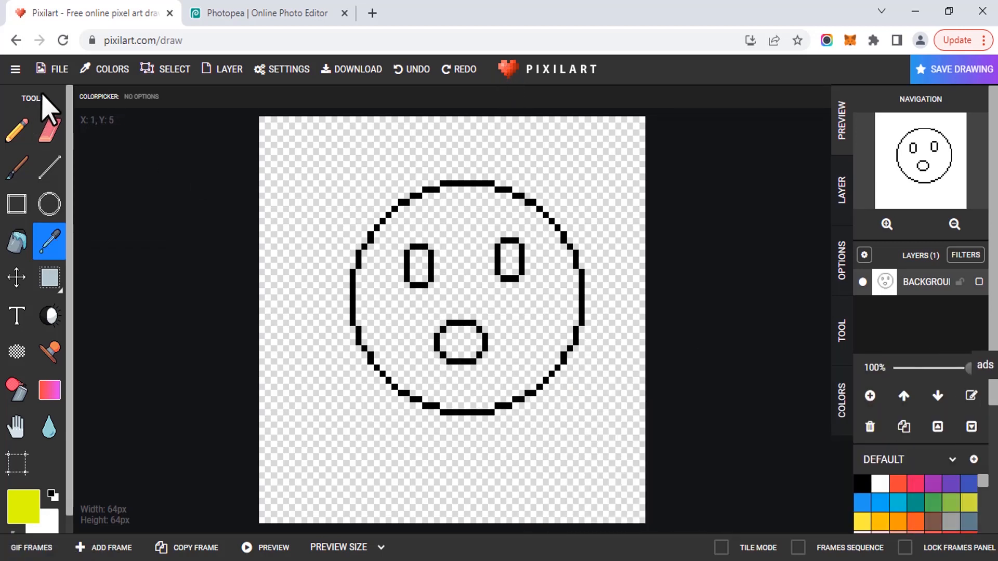
left_click(56, 73)
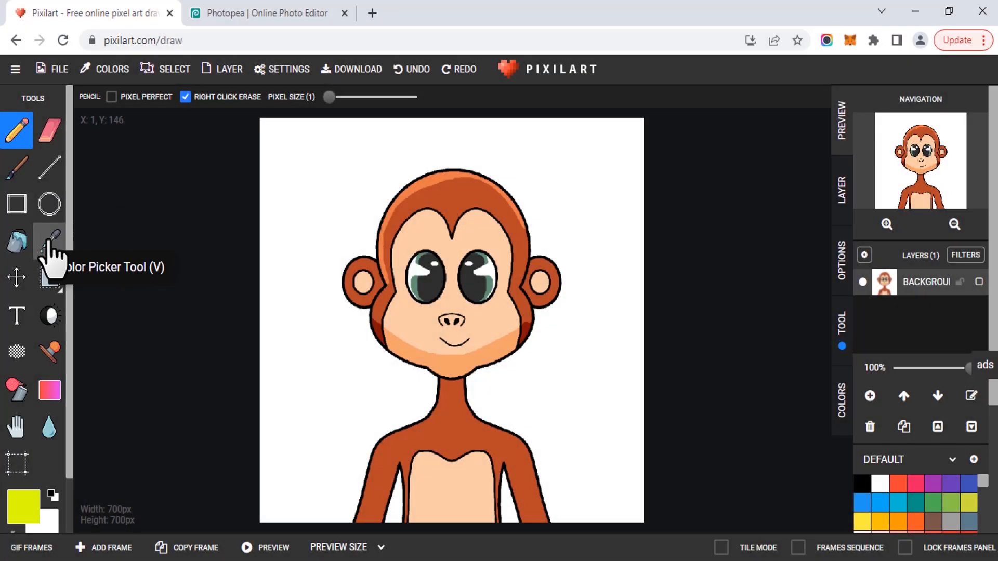
left_click(50, 242)
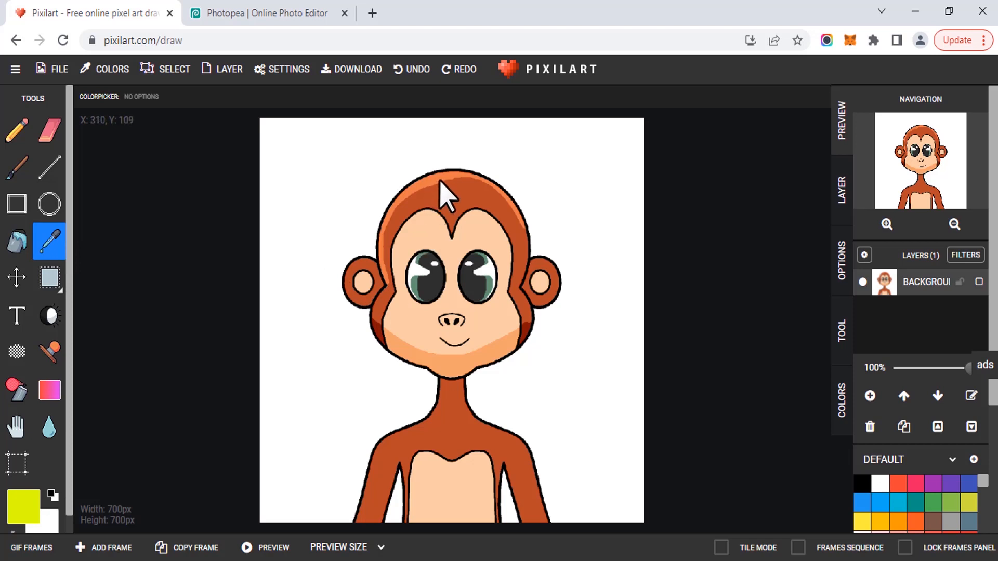
left_click(450, 193)
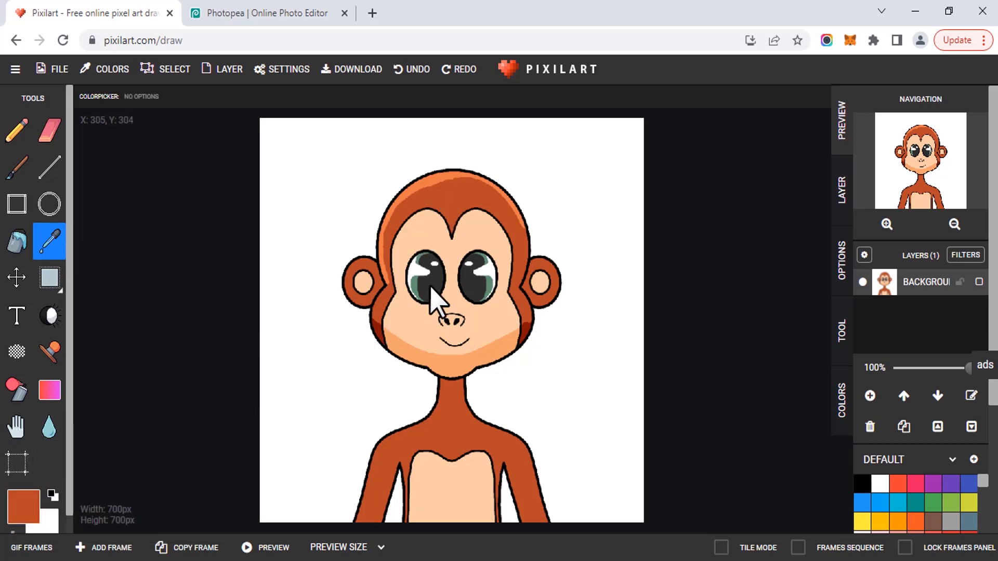
left_click(478, 236)
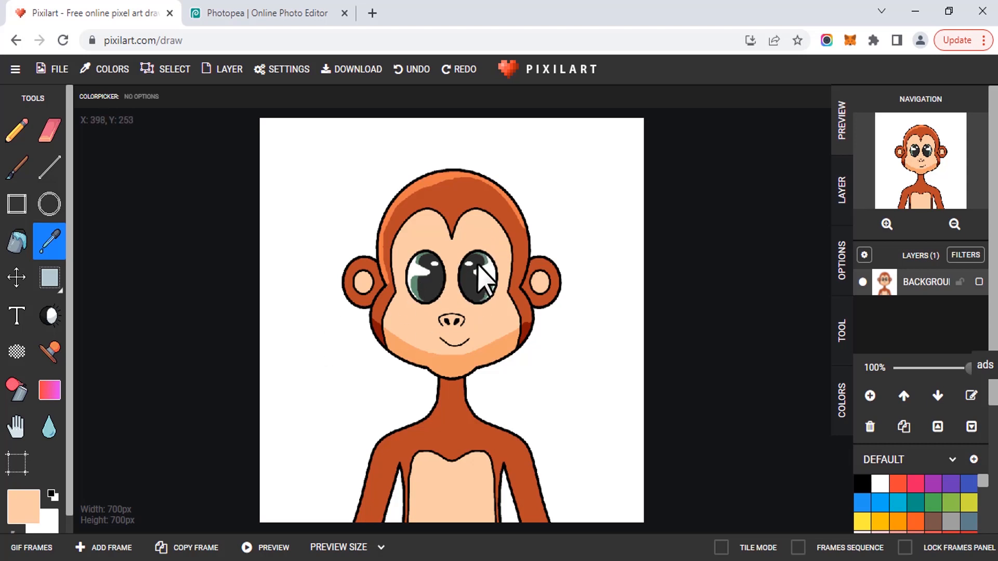
left_click(464, 288)
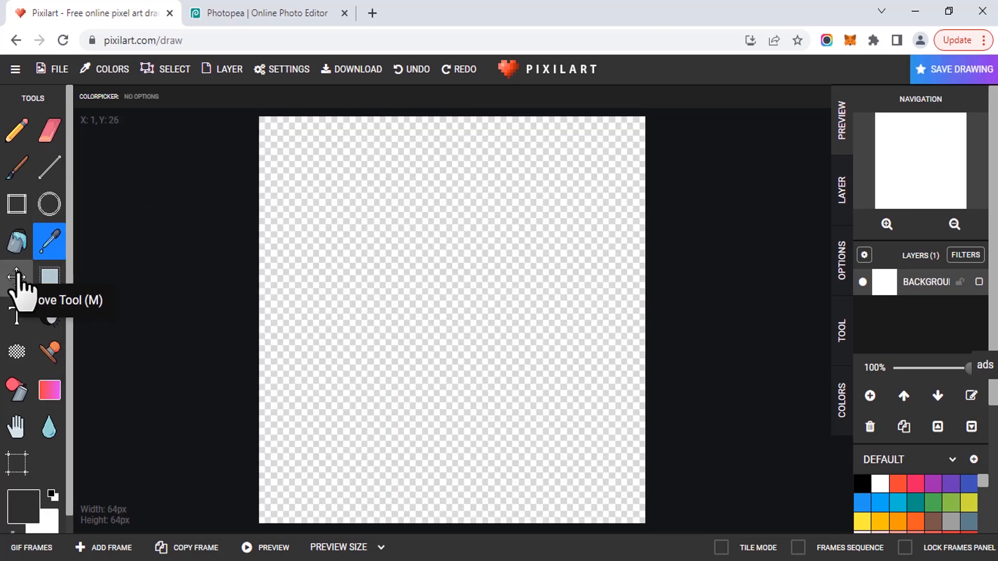
- Draw a large dark grey circle outline mid-canvas and shift it slightly left and down with the Move tool
left_click(49, 205)
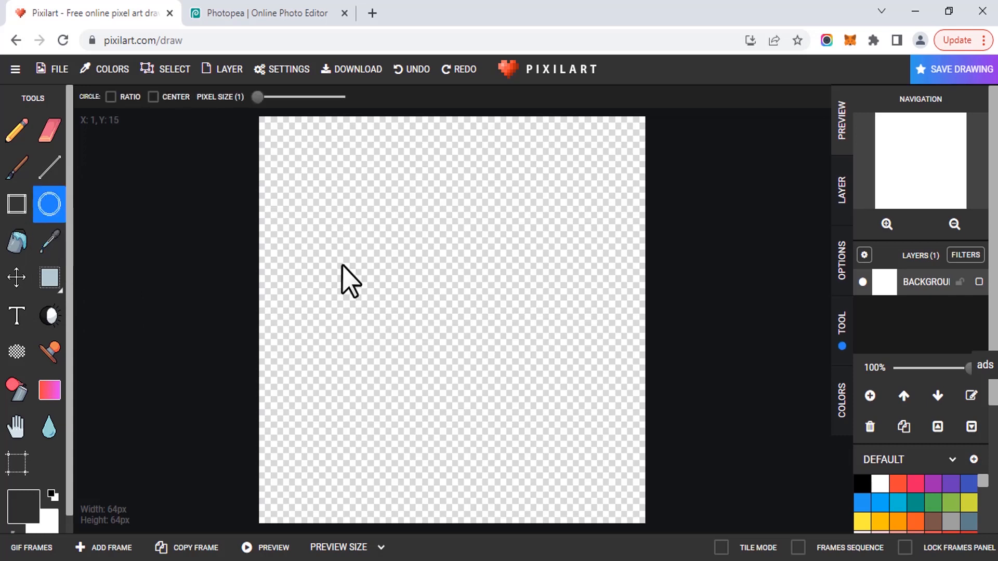
left_click_drag(354, 203, 559, 408)
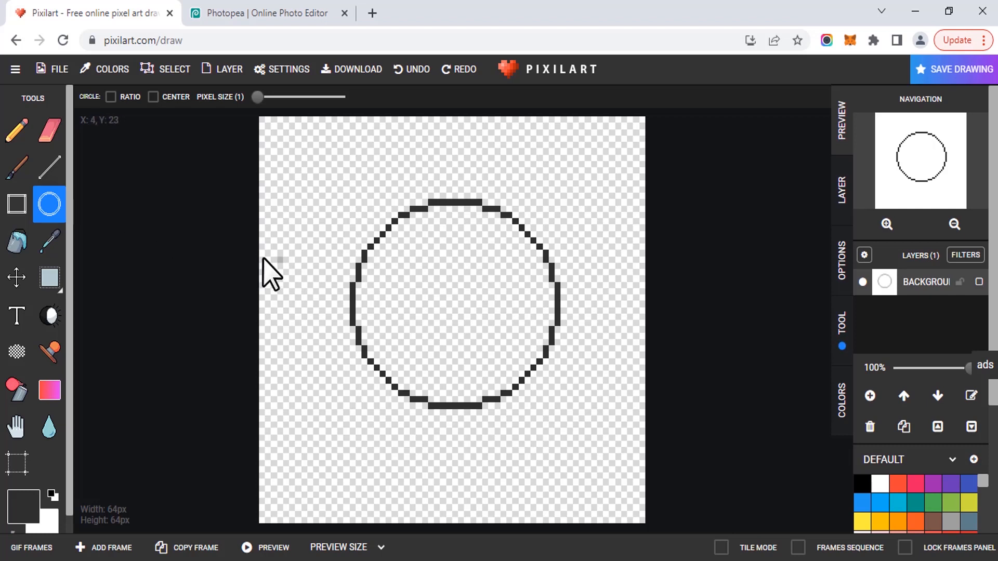
left_click(19, 286)
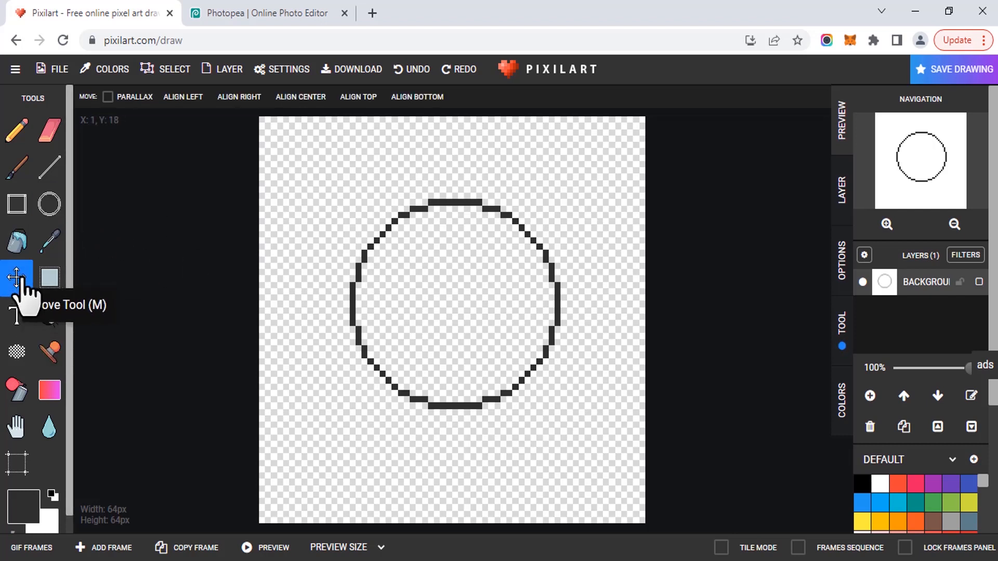
mouse_move(423, 306)
left_mouse_down()
mouse_move(360, 305)
mouse_move(339, 287)
mouse_move(501, 296)
mouse_move(428, 217)
mouse_move(419, 383)
mouse_move(416, 298)
left_mouse_up()
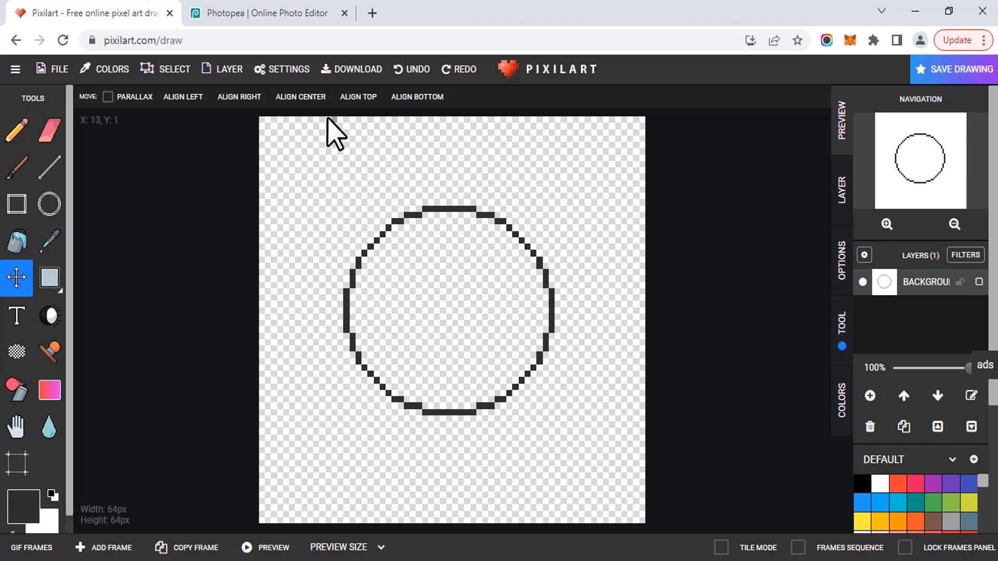
- Align the large circle with the canvas's top edge, and realign it to the canvas center
left_click(363, 102)
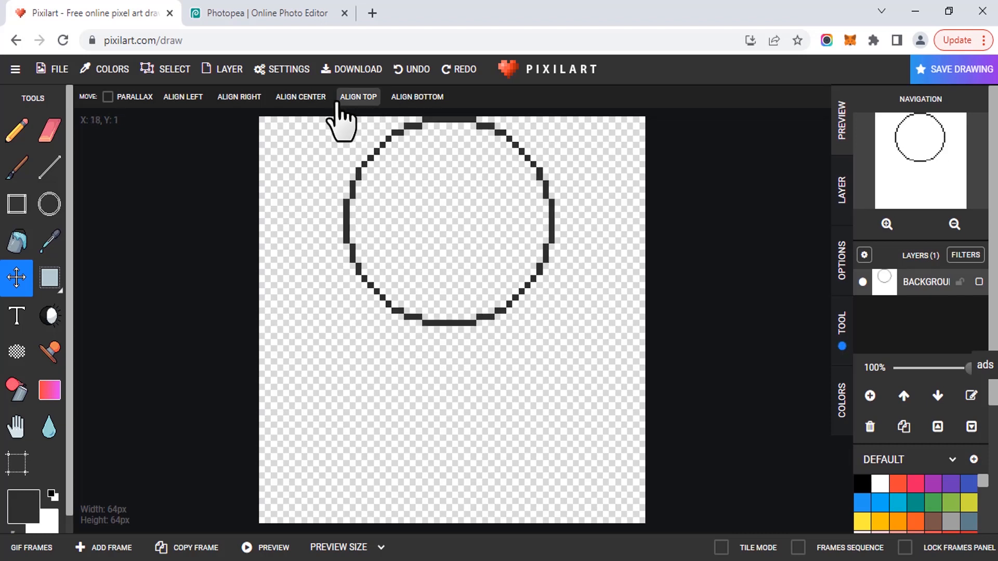
left_click(318, 102)
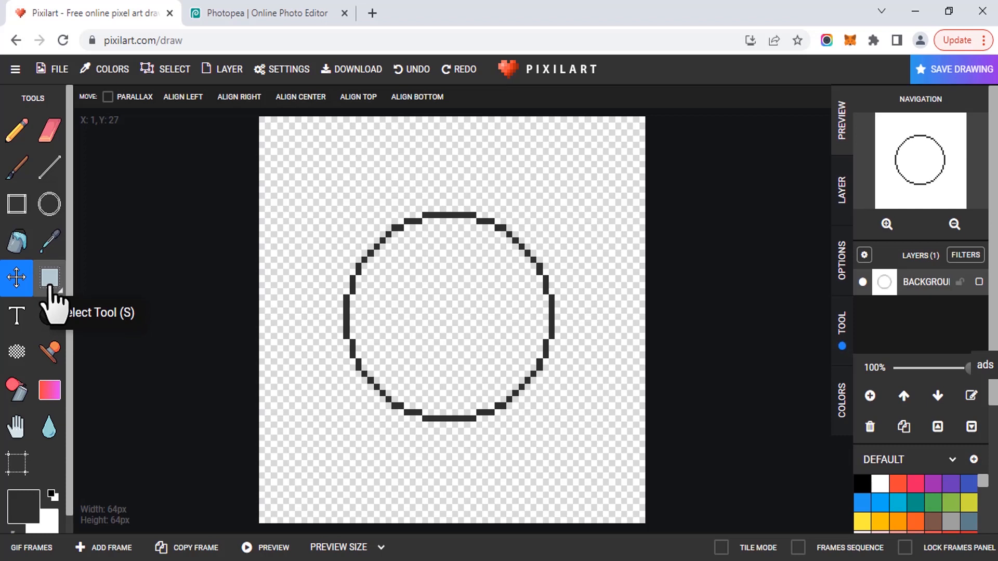
- Draw a small oval in the canvas's upper-left area with the Circle tool, and copy it using a 17 by 17 px selection
left_click(49, 204)
left_click_drag(291, 158, 341, 221)
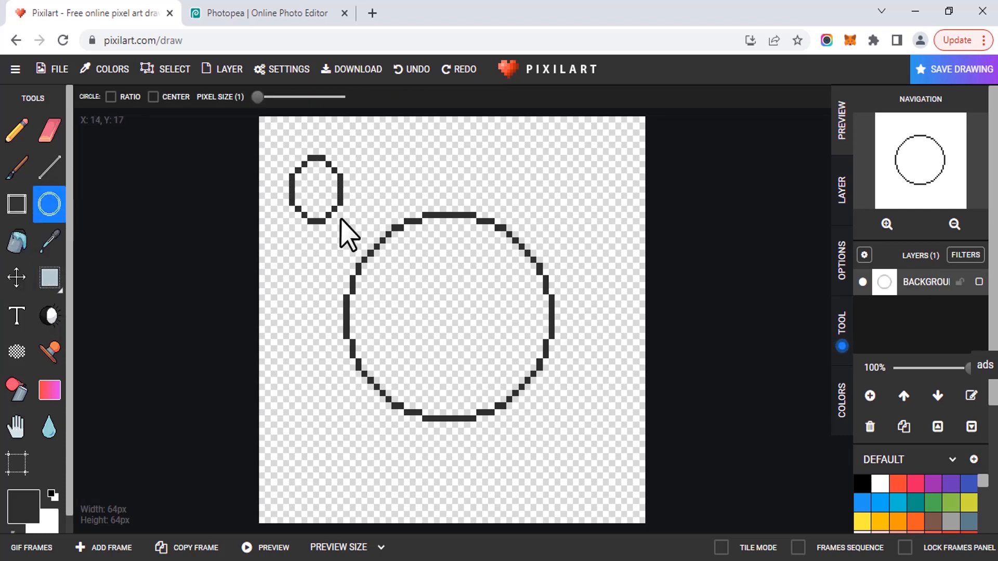
left_click(52, 281)
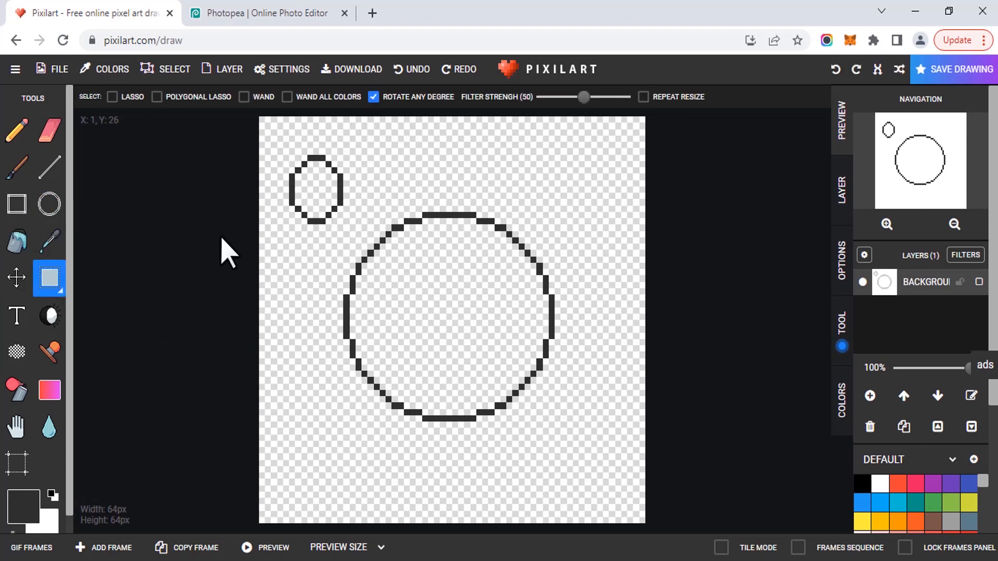
left_click_drag(268, 132, 367, 236)
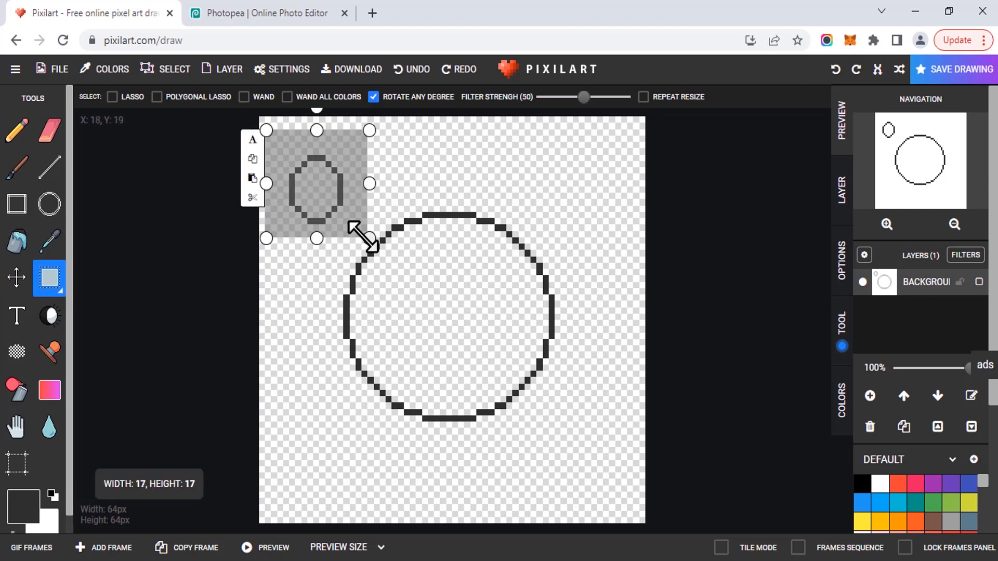
left_click(253, 162)
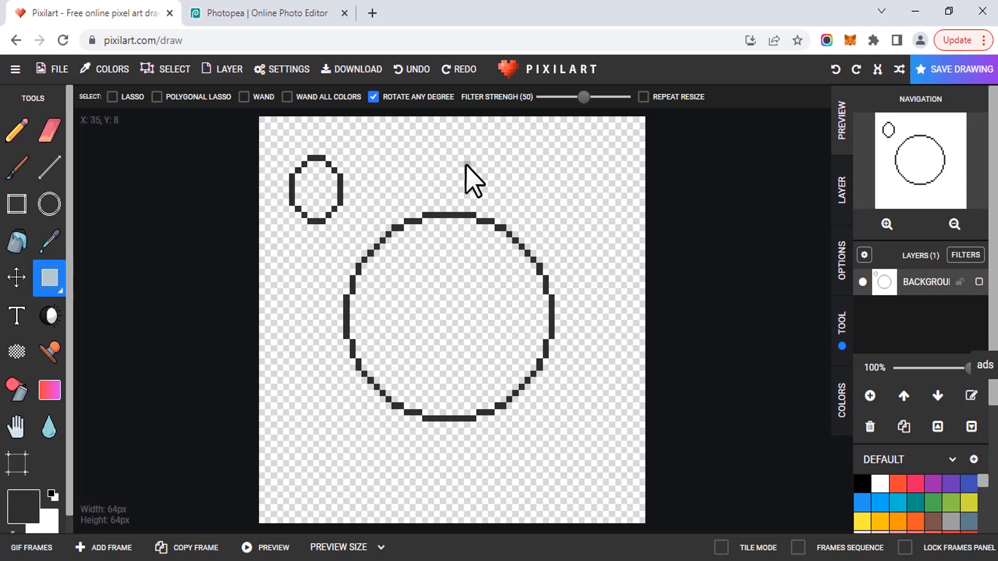
- Paste the small oval into the canvas's upper-right area, then cut it and paste it there again
key("ctrl+v")
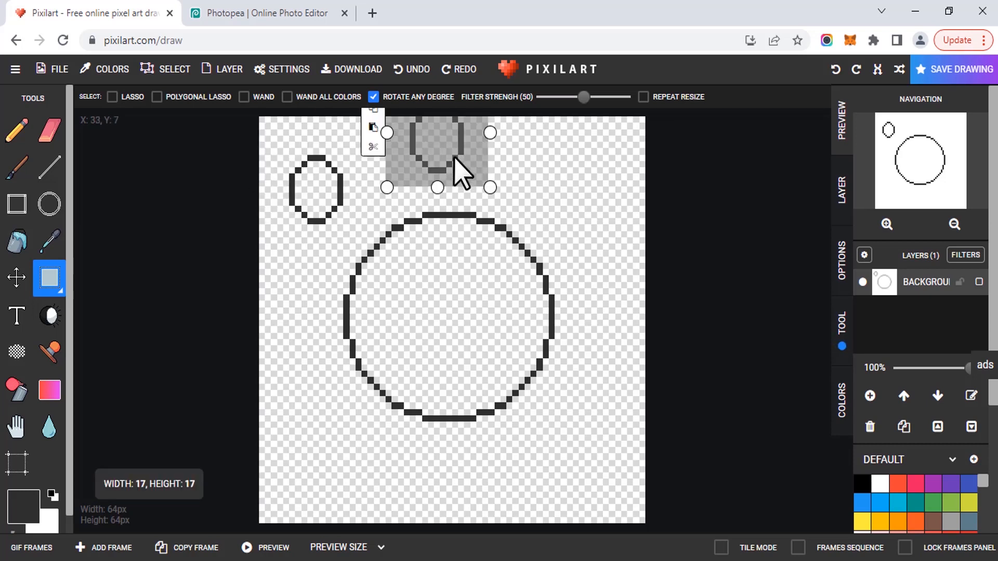
mouse_move(455, 161)
left_mouse_down()
mouse_move(584, 208)
mouse_move(577, 192)
left_mouse_up()
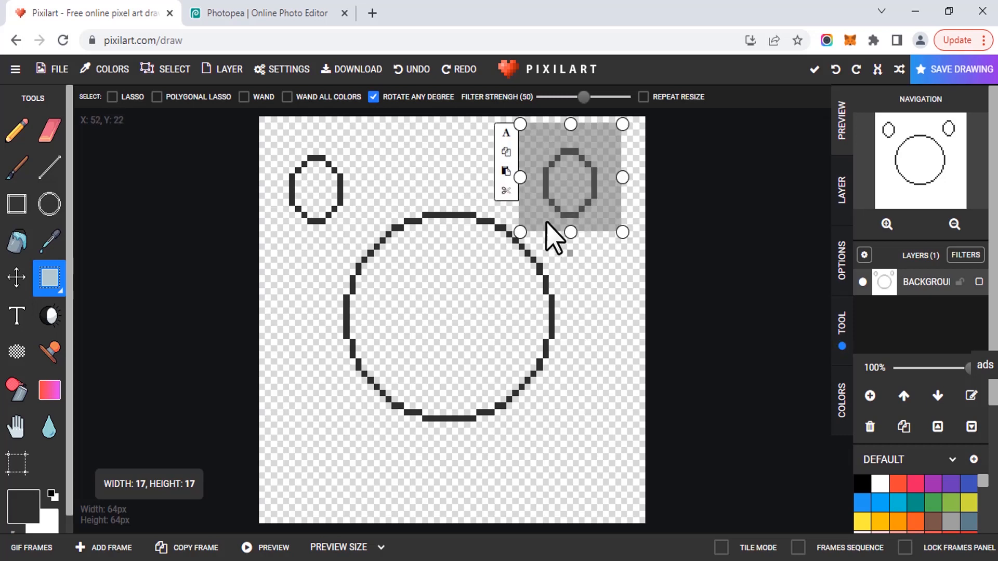
left_click(506, 191)
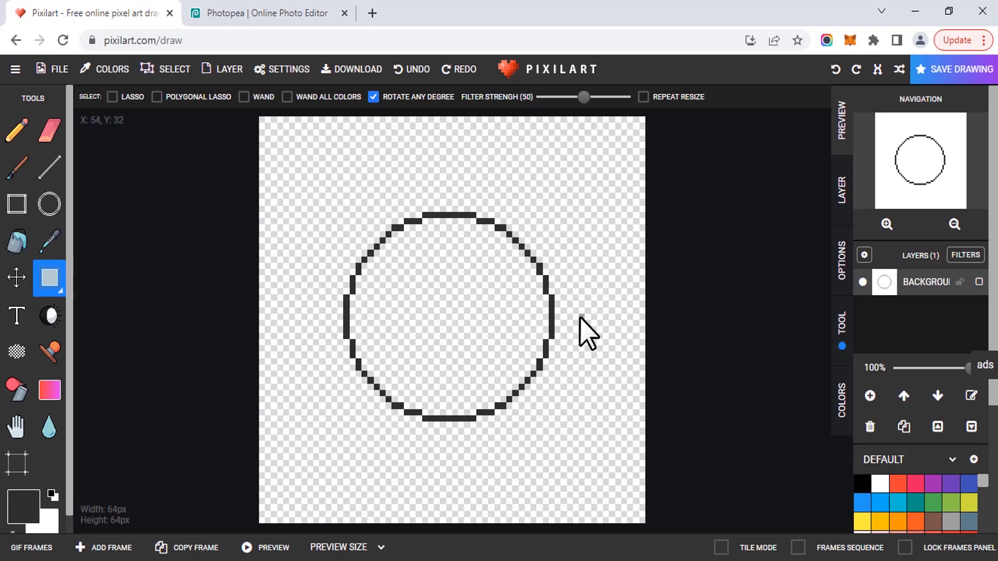
key("ctrl+v")
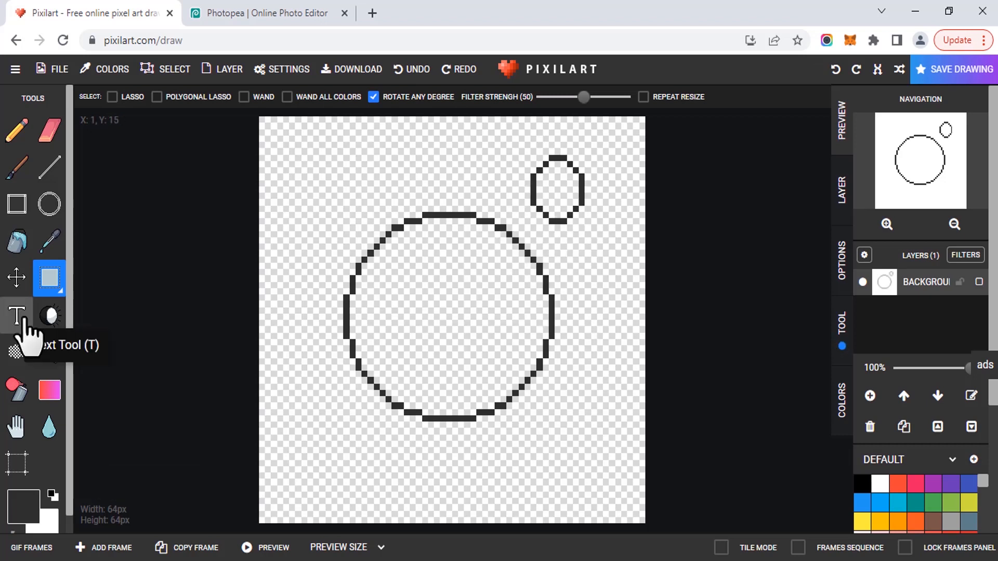
- Add the text FSFF at the large circle's lower edge, and fill the circle with dark grey using the Bucket tool
left_click(17, 316)
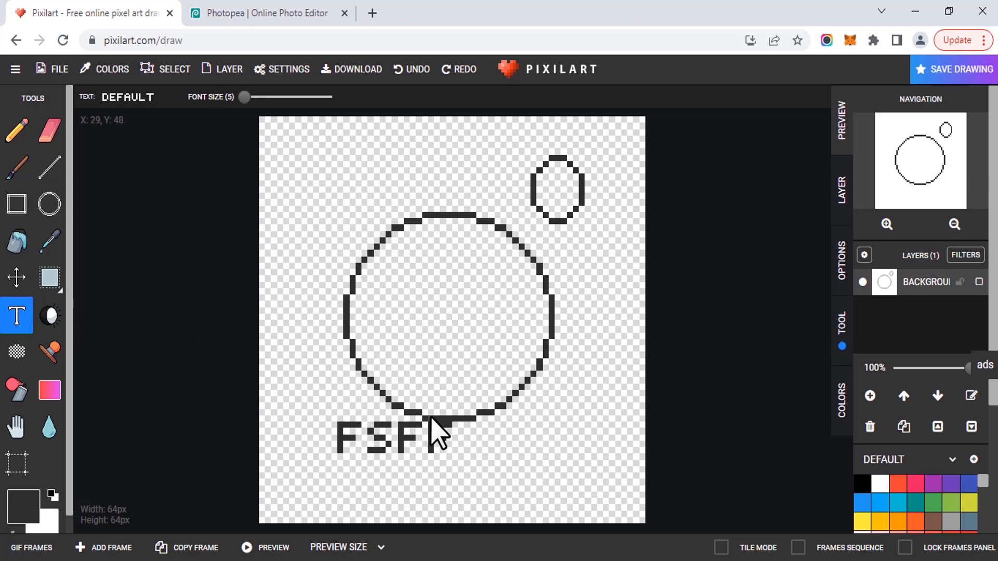
left_click(56, 324)
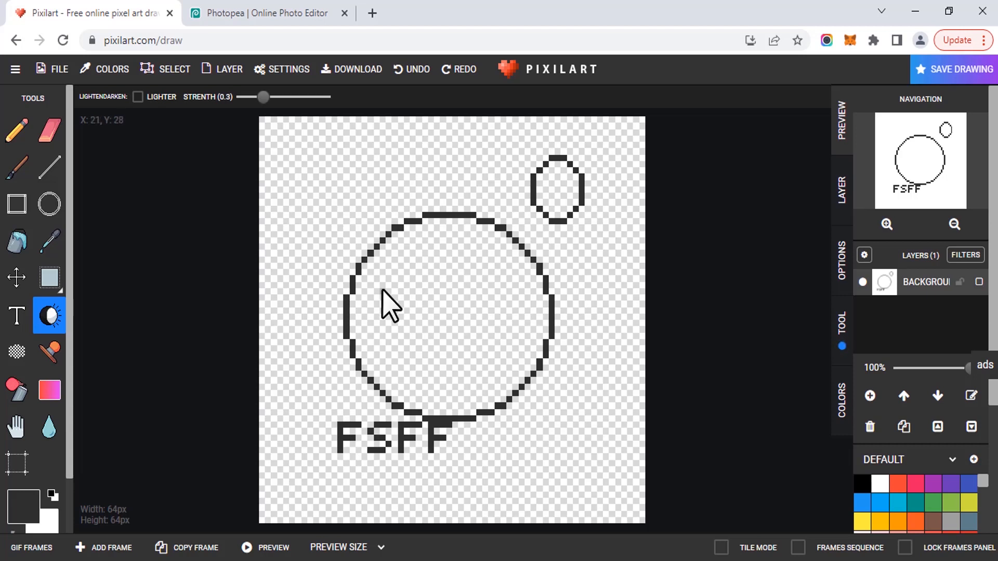
left_click(18, 245)
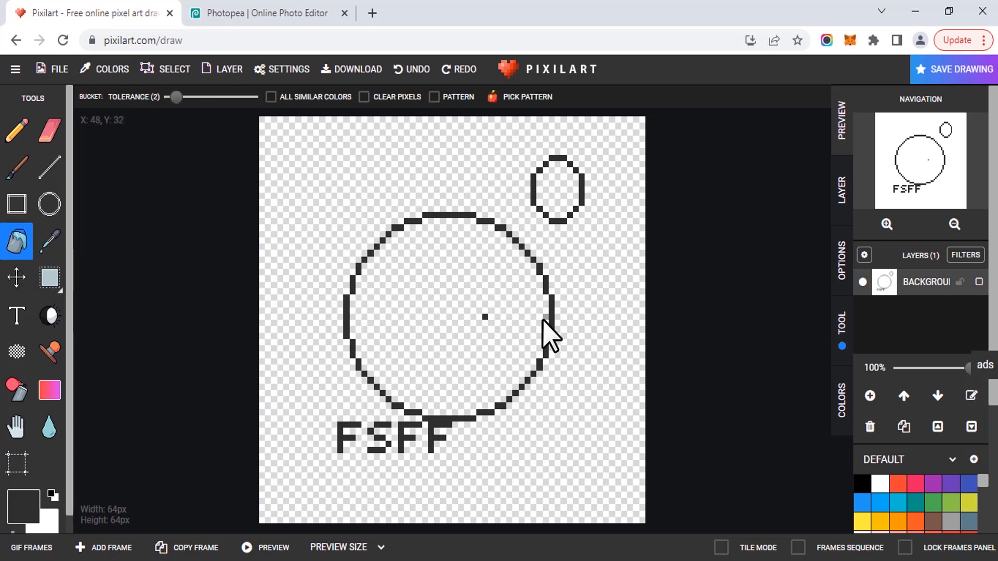
left_click(501, 328)
- Shade the filled circle with the Lighten/Darken tool at strength 0.3, lightening its upper-left edge and darkening its right edge
left_click(54, 318)
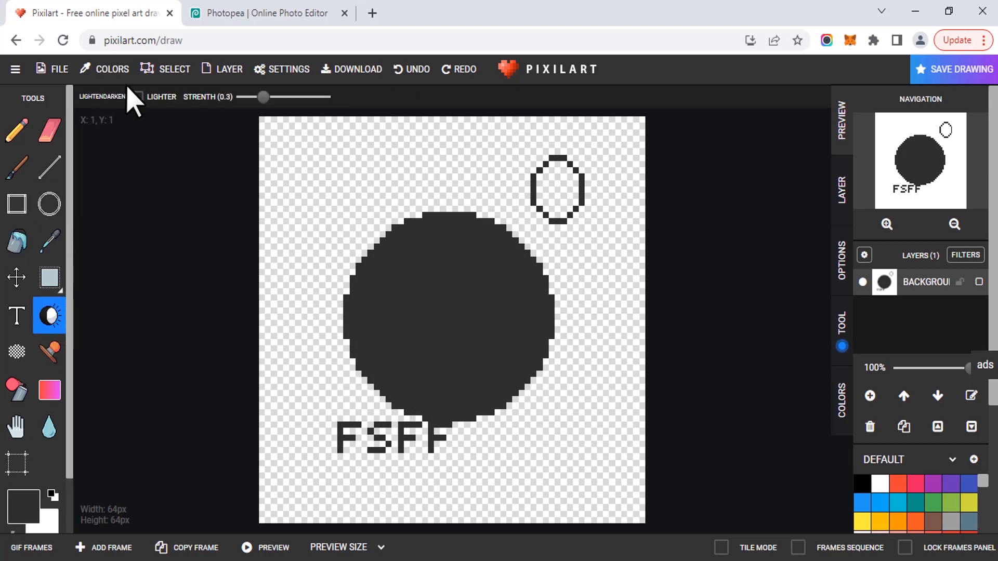
left_click(138, 97)
mouse_move(403, 234)
left_mouse_down()
mouse_move(362, 276)
mouse_move(387, 256)
mouse_move(395, 231)
mouse_move(365, 267)
mouse_move(394, 232)
mouse_move(371, 253)
mouse_move(355, 302)
mouse_move(378, 261)
mouse_move(365, 263)
mouse_move(348, 309)
mouse_move(359, 283)
left_mouse_up()
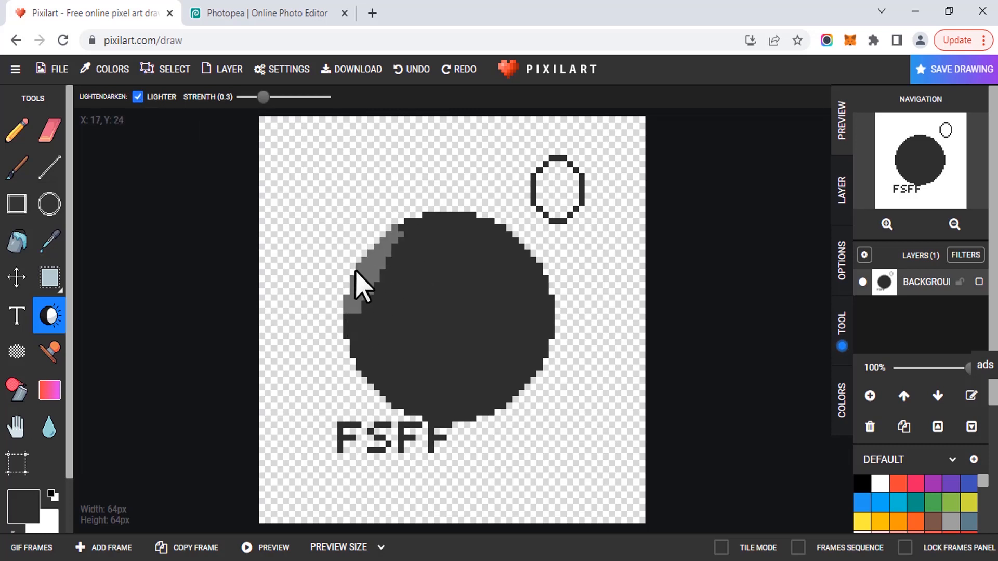
left_click(138, 96)
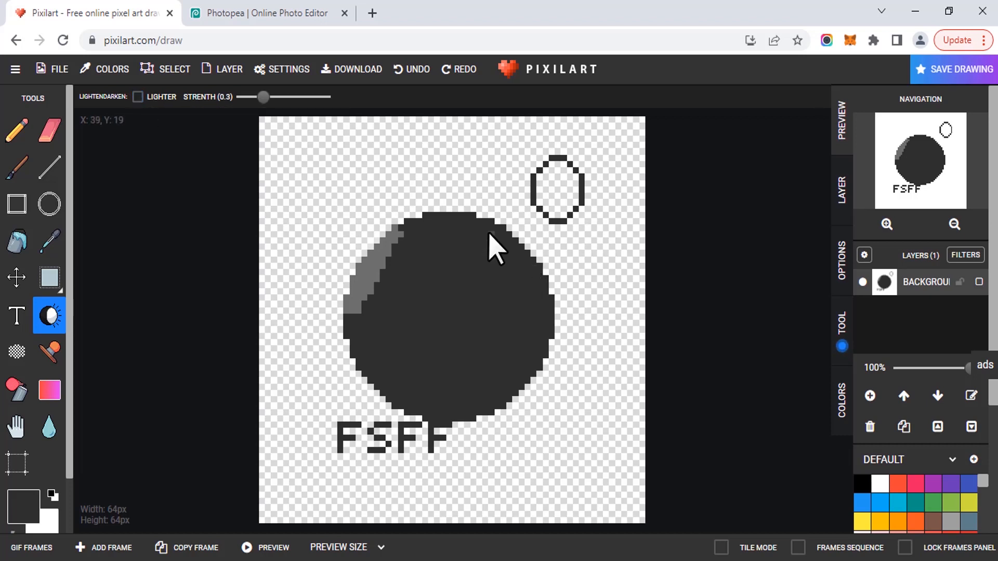
mouse_move(506, 243)
left_mouse_down()
mouse_move(525, 316)
mouse_move(526, 257)
mouse_move(550, 333)
mouse_move(530, 263)
mouse_move(534, 354)
mouse_move(539, 296)
mouse_move(546, 326)
mouse_move(506, 392)
mouse_move(524, 377)
left_mouse_up()
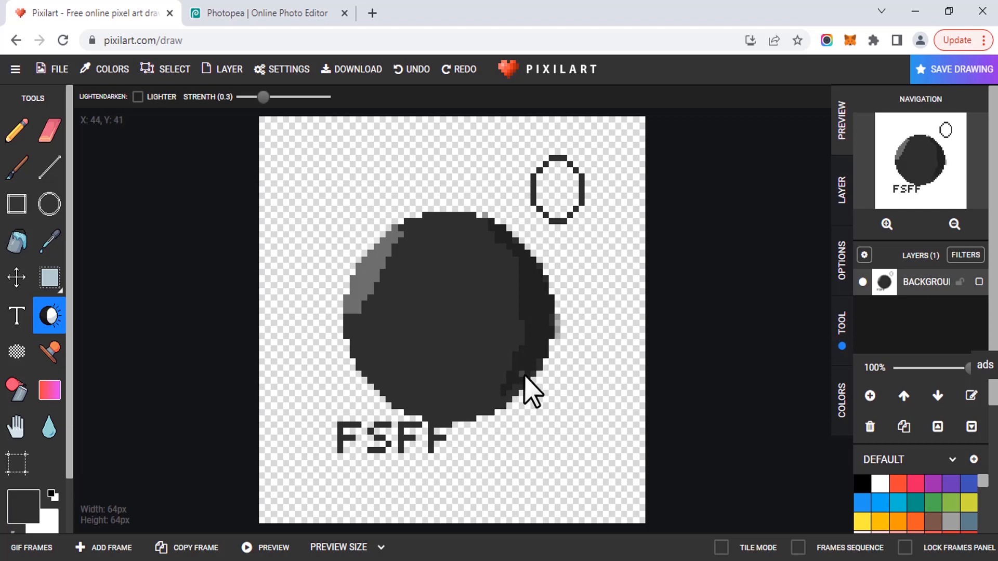
- Make white the primary color and paint two small checkered patches inside the dark circle with the Dithering tool
left_click(18, 353)
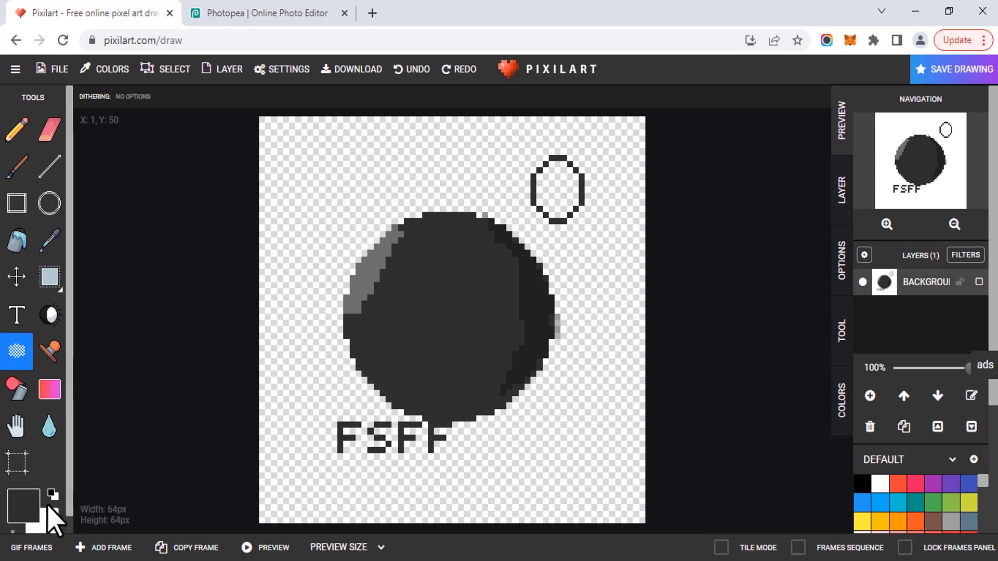
scroll(24, 520, "down", 1)
left_click(24, 517)
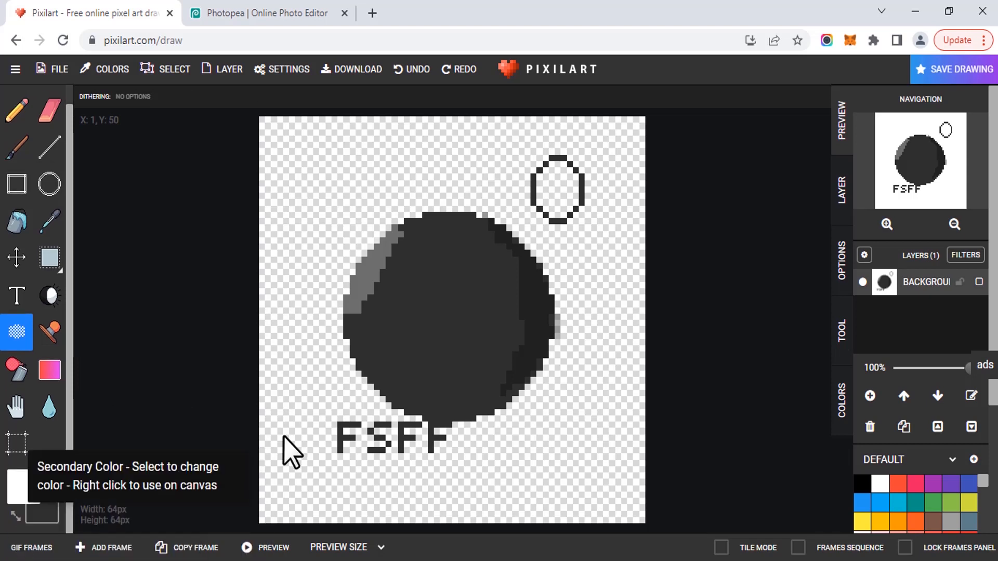
left_click(419, 337)
mouse_move(486, 325)
left_mouse_down()
mouse_move(472, 338)
mouse_move(488, 346)
left_mouse_up()
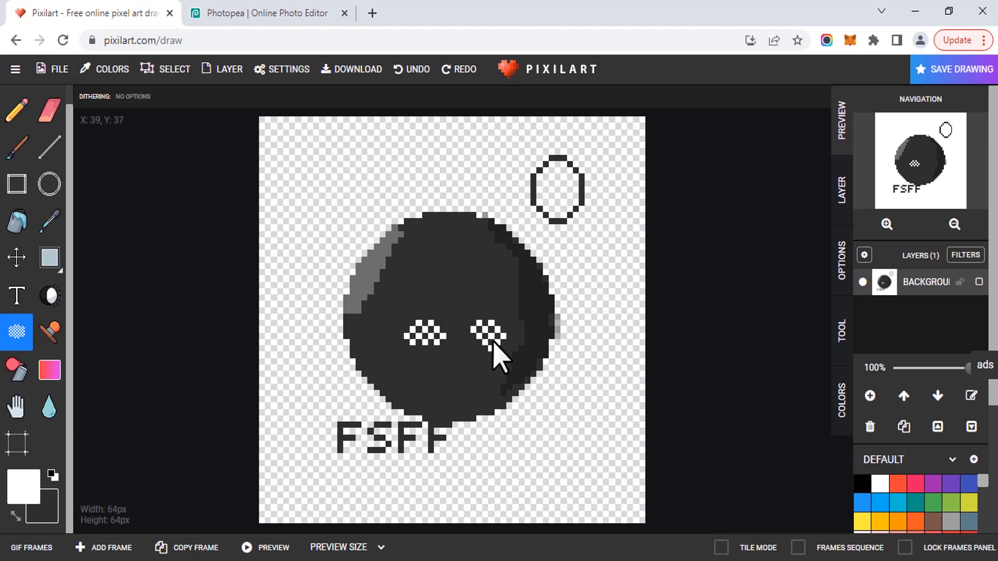
- Insert the bone stamp from the stamp gallery, shrink it to about 8 by 22 px, and place it beside the circle's left edge
left_click(50, 332)
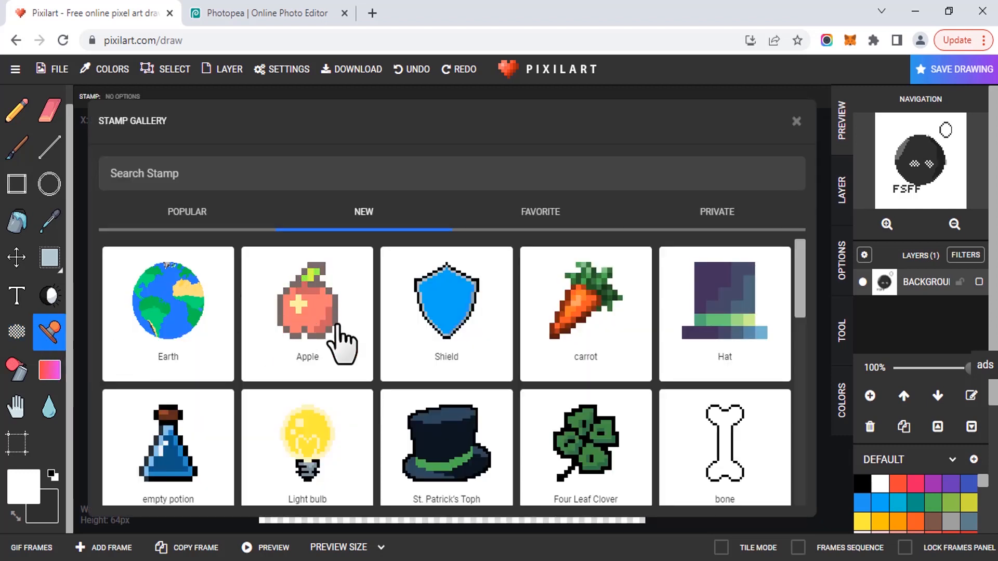
scroll(452, 317, "down", 4)
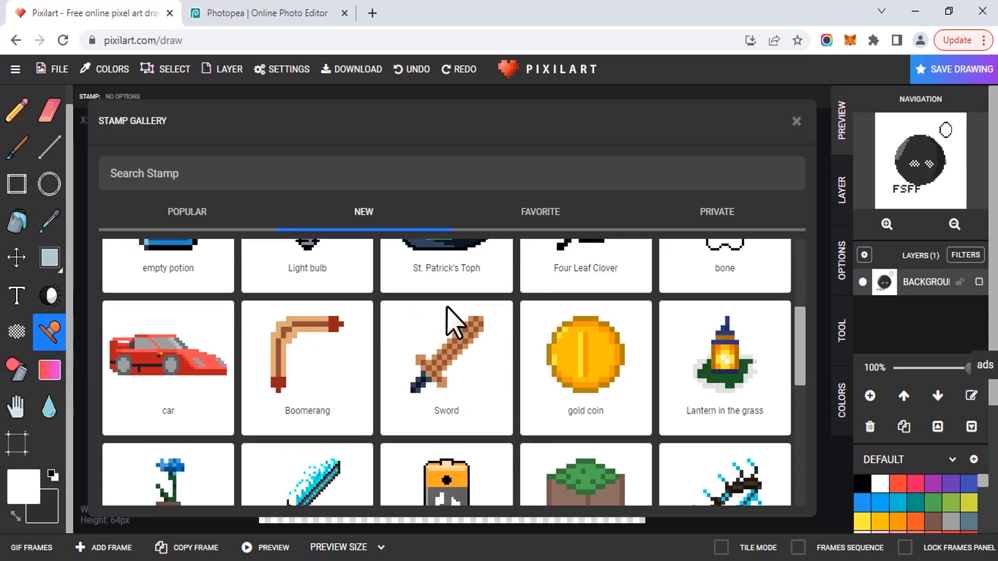
scroll(457, 338, "up", 1)
scroll(462, 344, "up", 1)
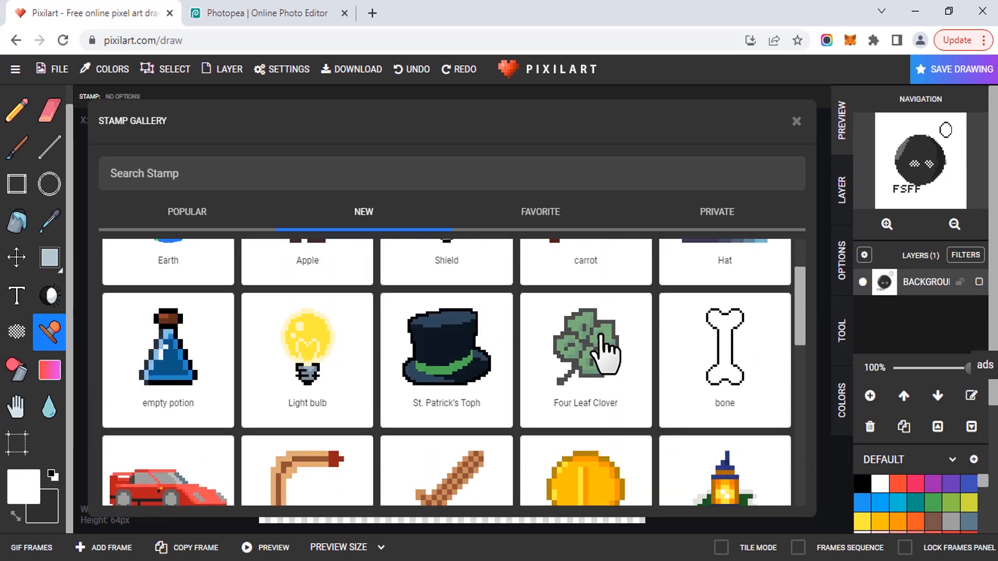
left_click(738, 358)
left_click_drag(461, 312, 359, 255)
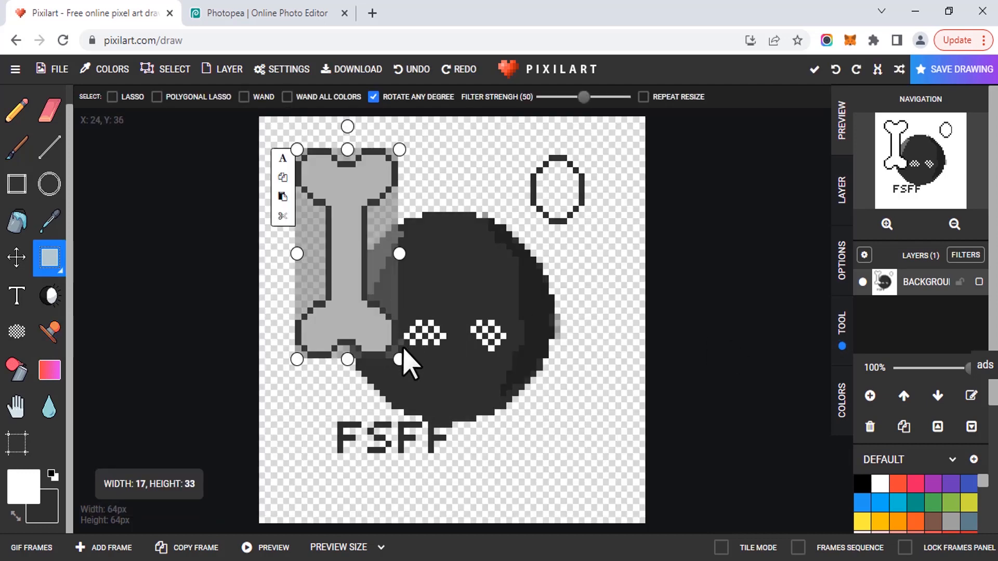
left_click_drag(400, 359, 340, 285)
left_click_drag(329, 234, 320, 333)
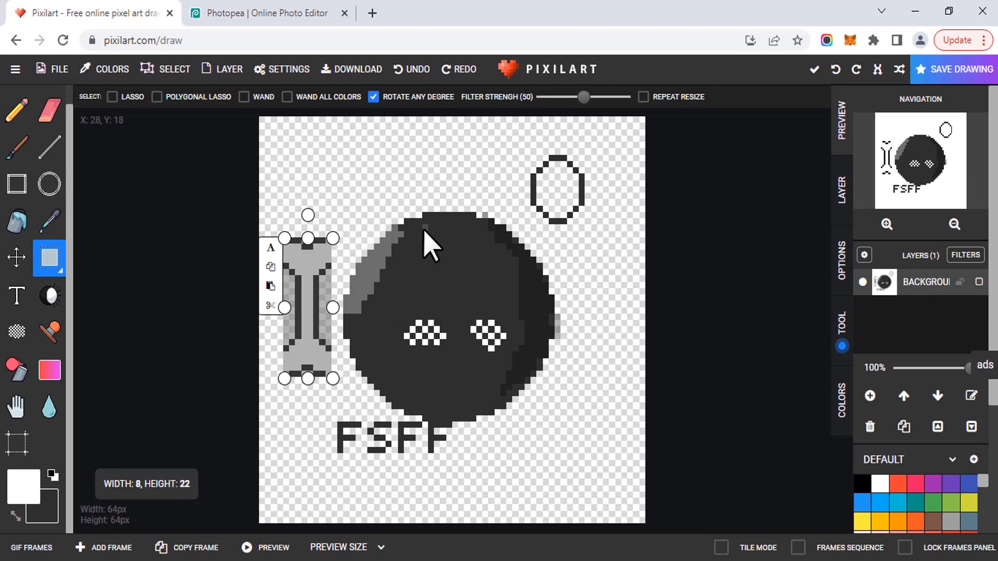
- Spray a white patch above the bone with the Spray tool at size 6, and swap the primary and secondary colors
left_click(19, 369)
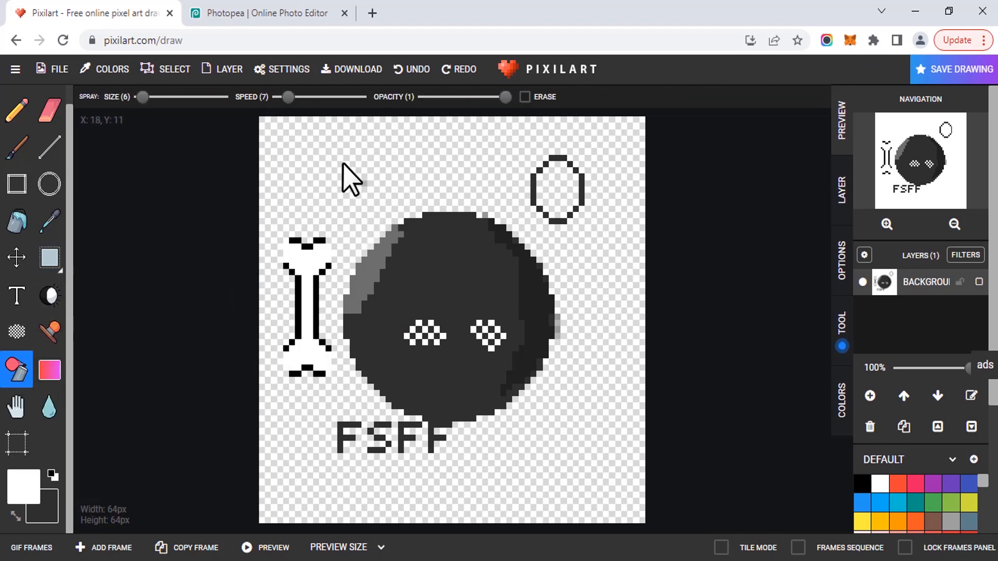
left_click_drag(355, 175, 375, 196)
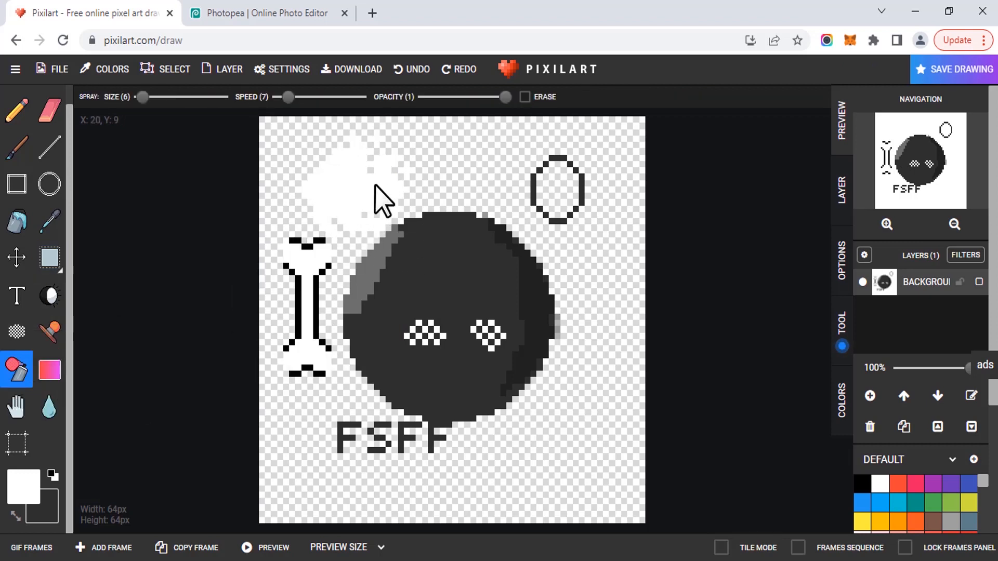
key("x")
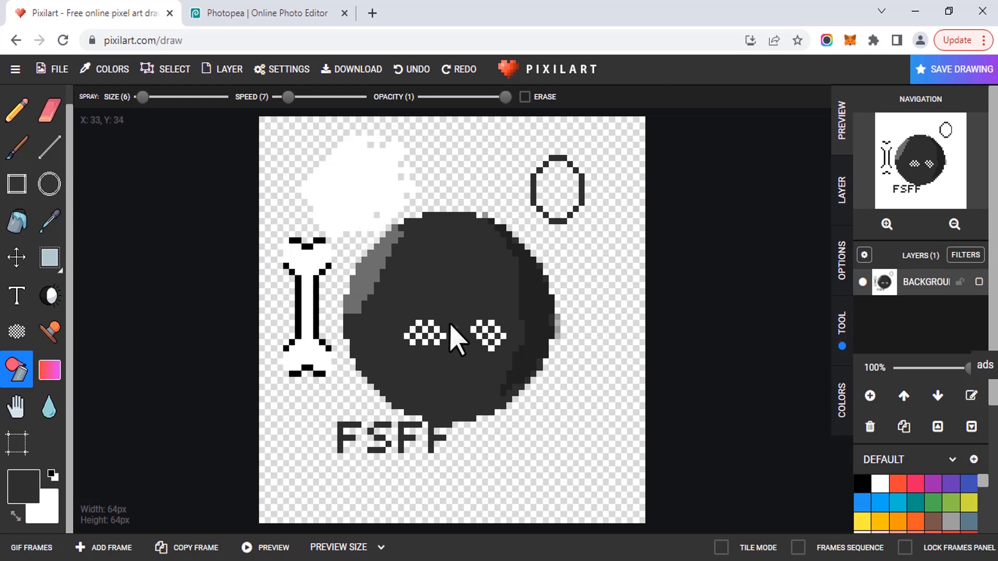
- Set the primary color to bright cyan and spray a solid patch and loose speckles over the dark circle
left_click(24, 493)
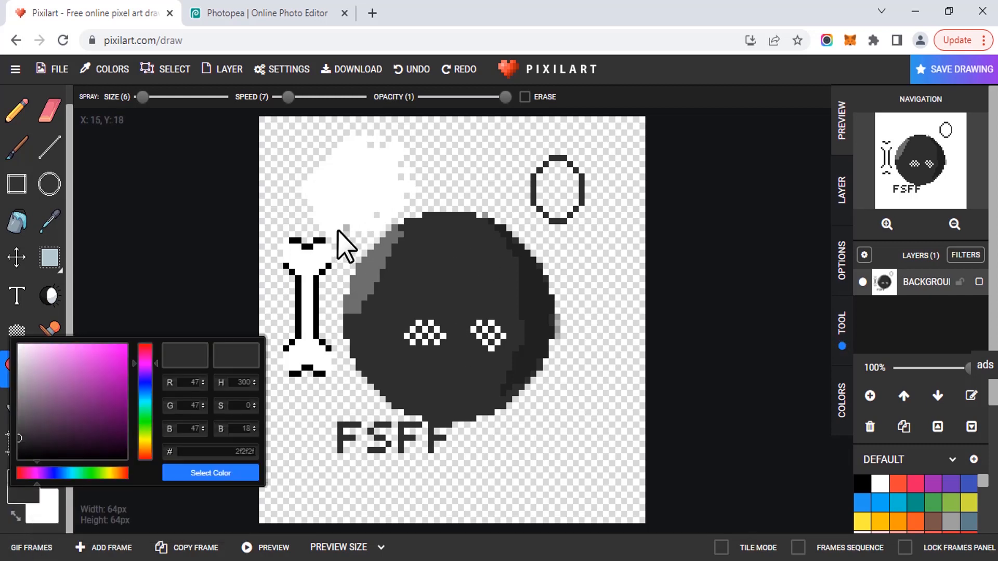
left_click(148, 402)
left_click(95, 364)
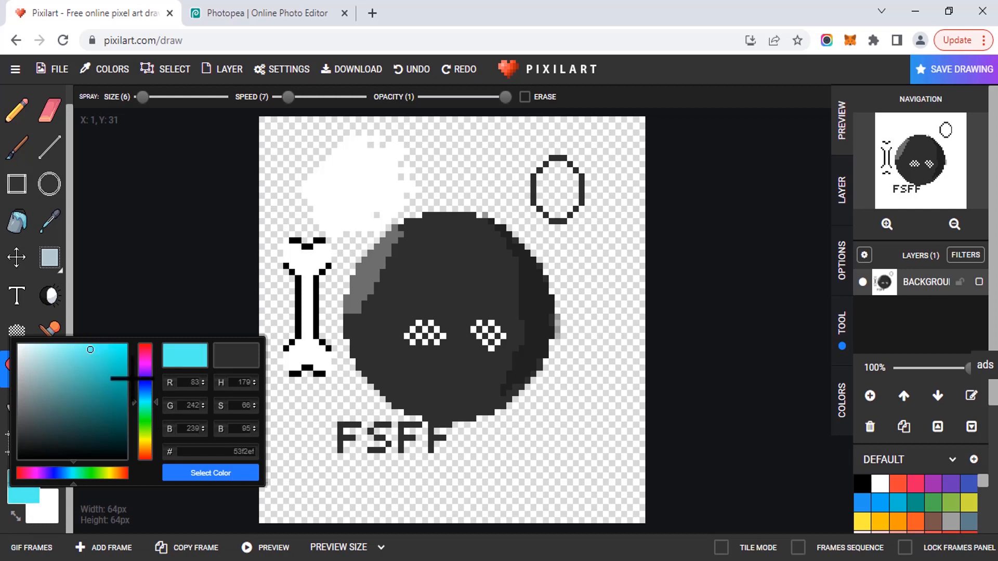
left_click(195, 474)
left_click(460, 285)
mouse_move(460, 286)
left_mouse_down()
mouse_move(439, 401)
mouse_move(522, 383)
mouse_move(543, 364)
left_mouse_up()
- Apply cyan gradients with a transparent secondary color from the canvas's lower-left corner and from its upper-right corner inward
left_click(49, 370)
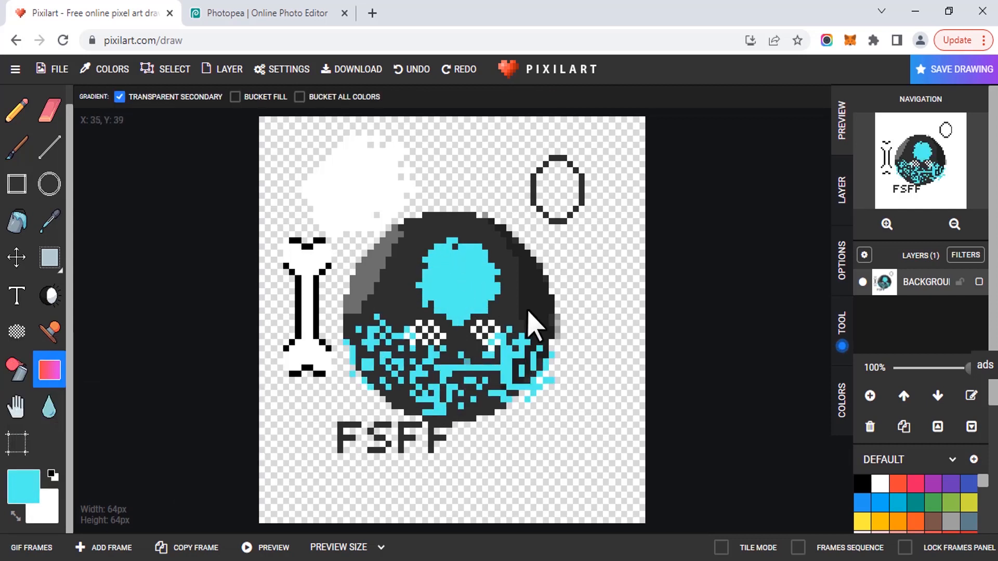
left_click_drag(277, 500, 676, 63)
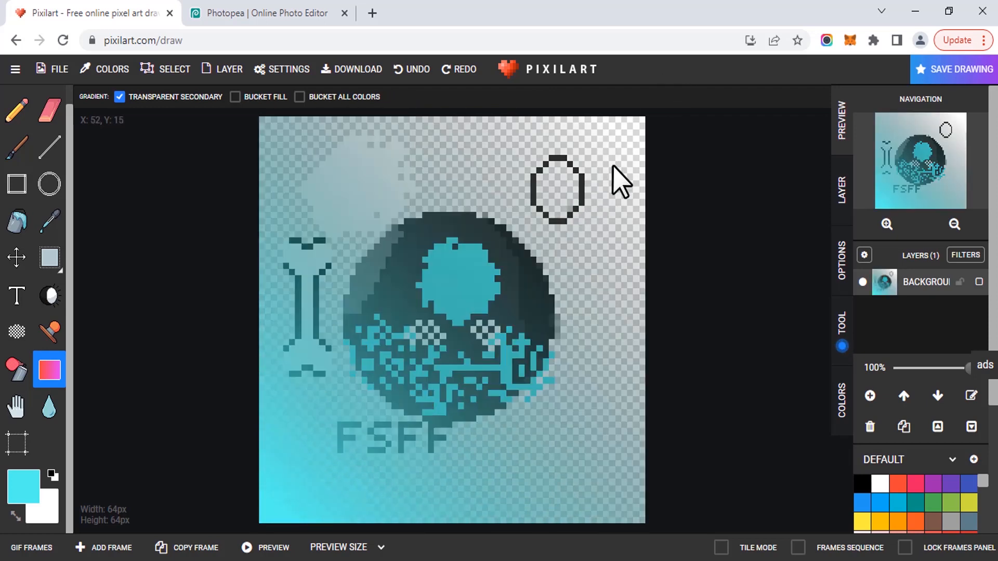
left_click_drag(633, 121, 471, 271)
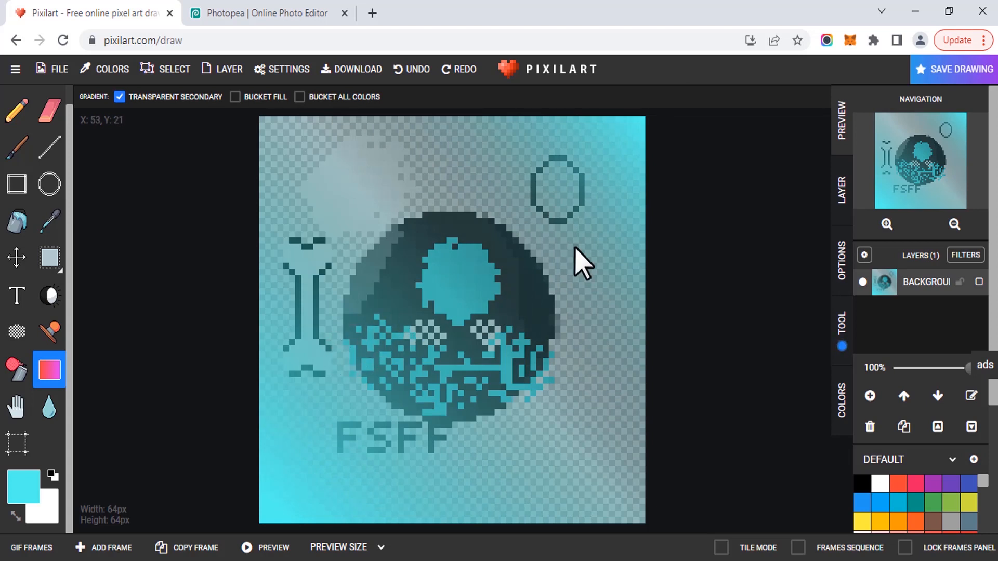
- Zoom in and pan across the canvas with the Hand tool to view the small oval in the upper-right area
left_click(16, 410)
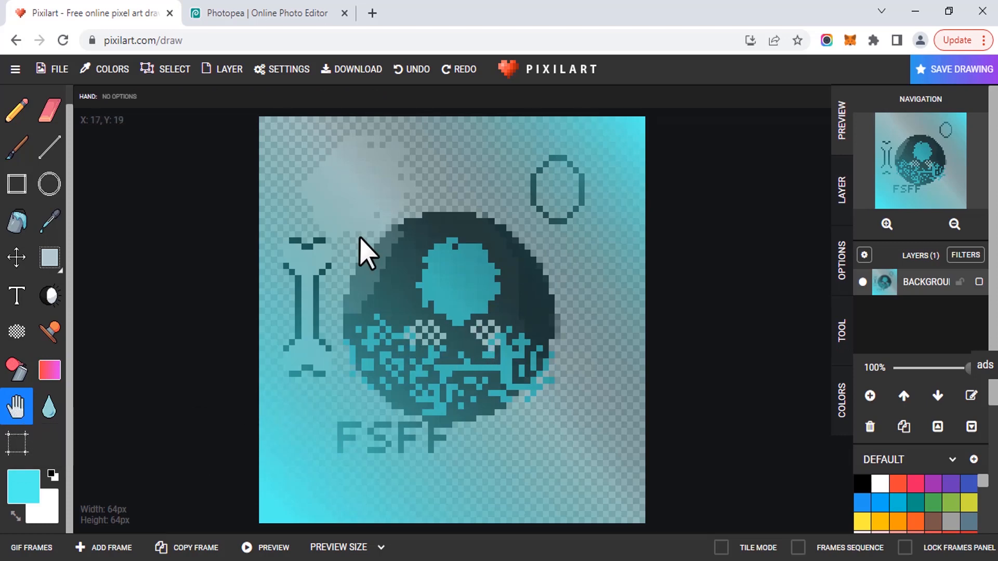
scroll(361, 250, "up", 3)
left_click_drag(341, 300, 586, 186)
left_click_drag(622, 296, 401, 310)
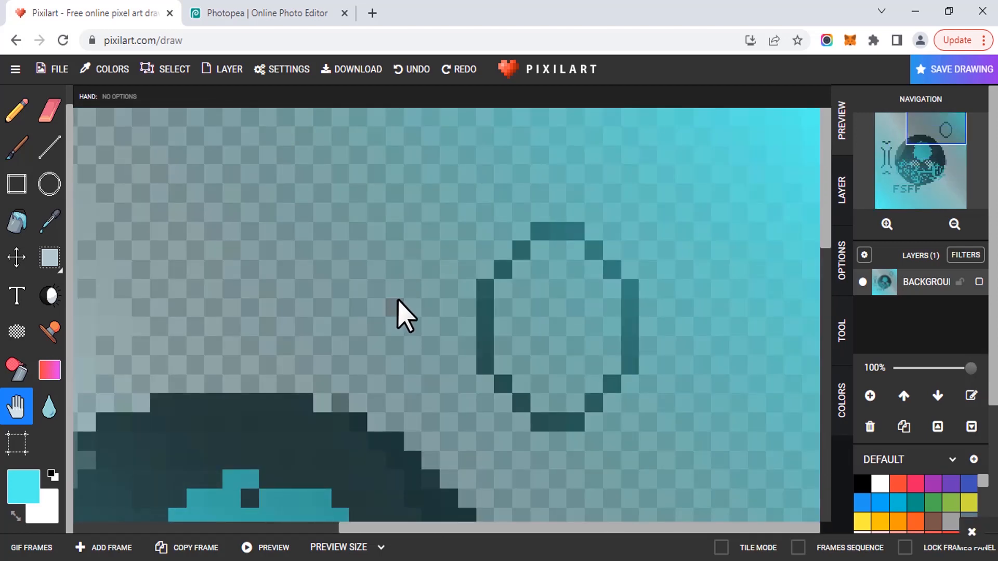
- Blur the cyan blob and part of the speckles inside the dark circle with the Filter tool at size 5, and view the canvas resize options
scroll(405, 318, "down", 3)
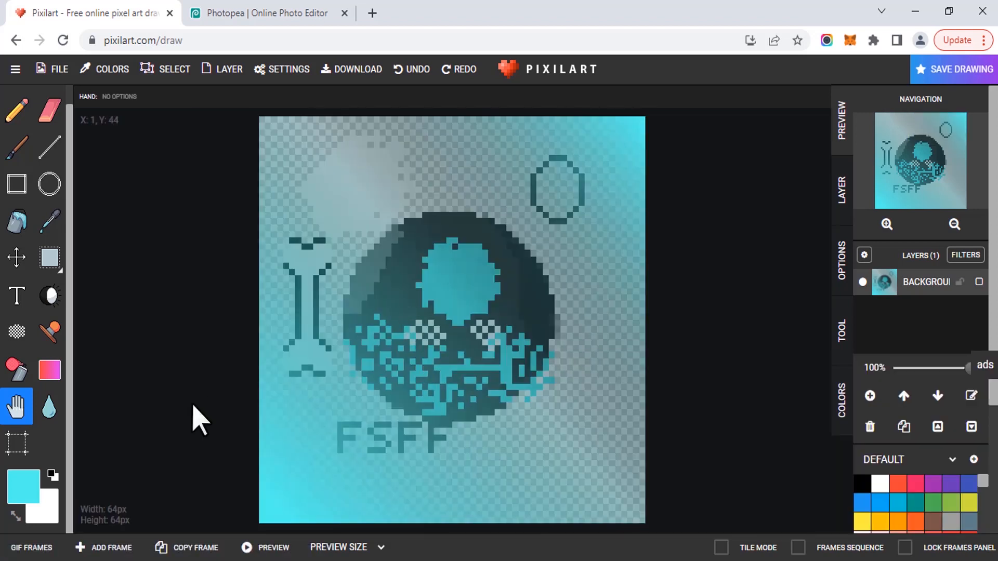
left_click(51, 408)
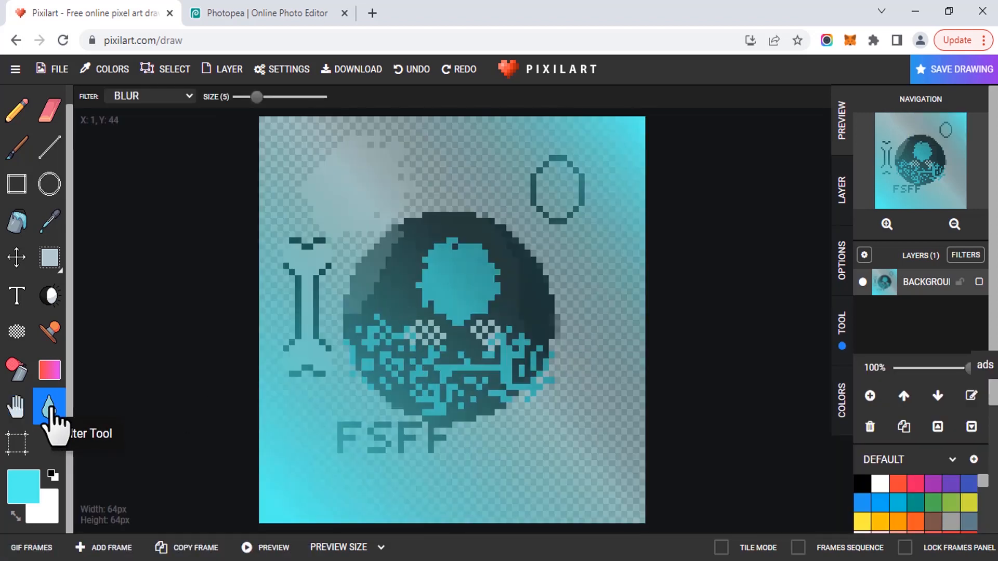
left_click(166, 98)
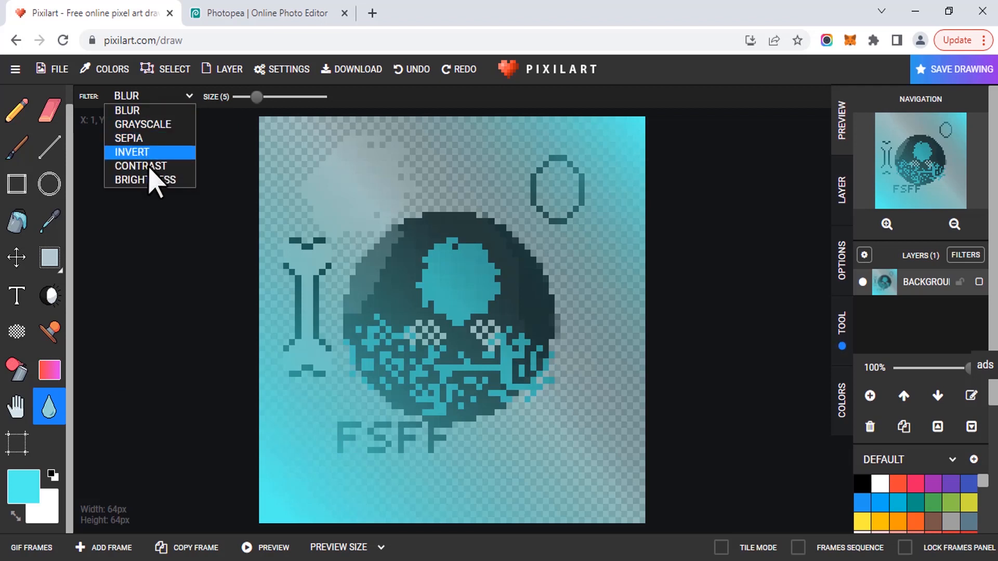
left_click(134, 112)
mouse_move(411, 249)
left_mouse_down()
mouse_move(446, 290)
mouse_move(468, 285)
mouse_move(458, 293)
mouse_move(493, 345)
mouse_move(483, 385)
left_mouse_up()
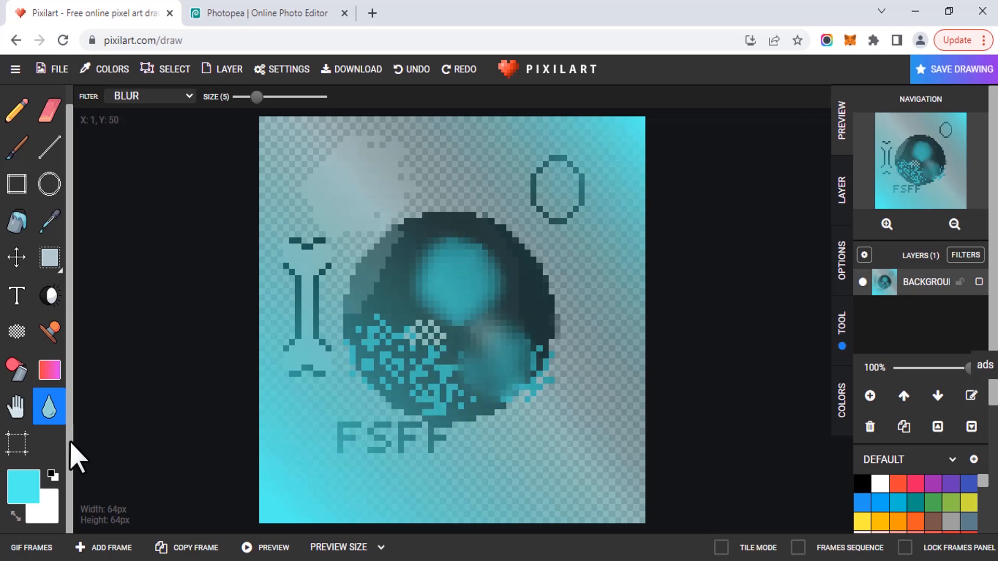
left_click(14, 441)
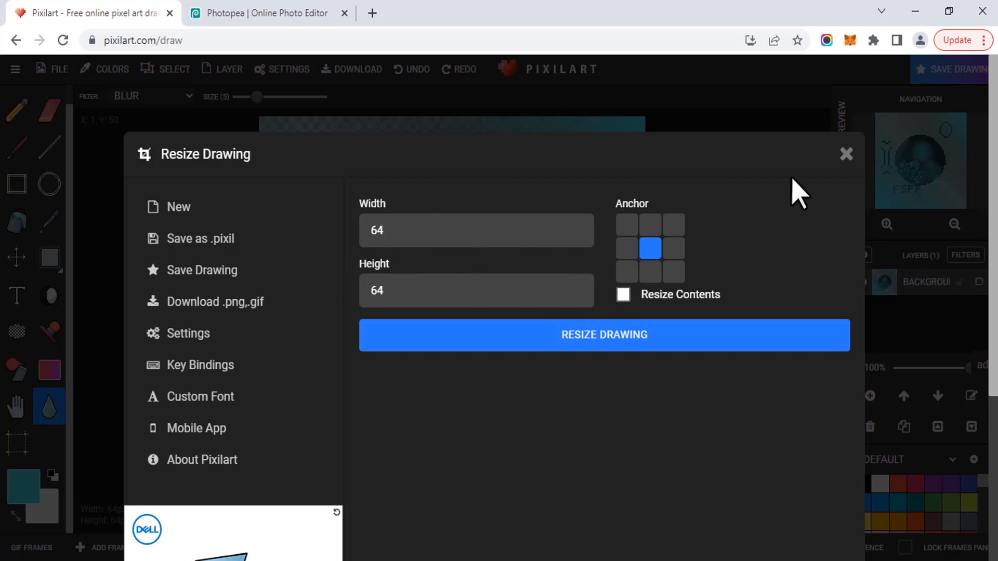
left_click(847, 153)
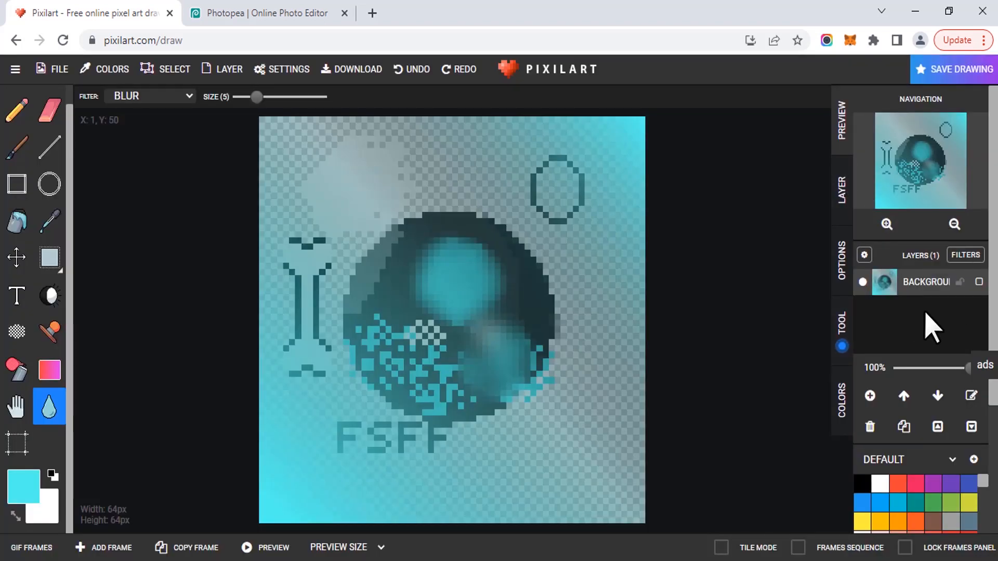
- Add a new layer, place it below the background layer, and view its name setting
scroll(915, 333, "down", 2)
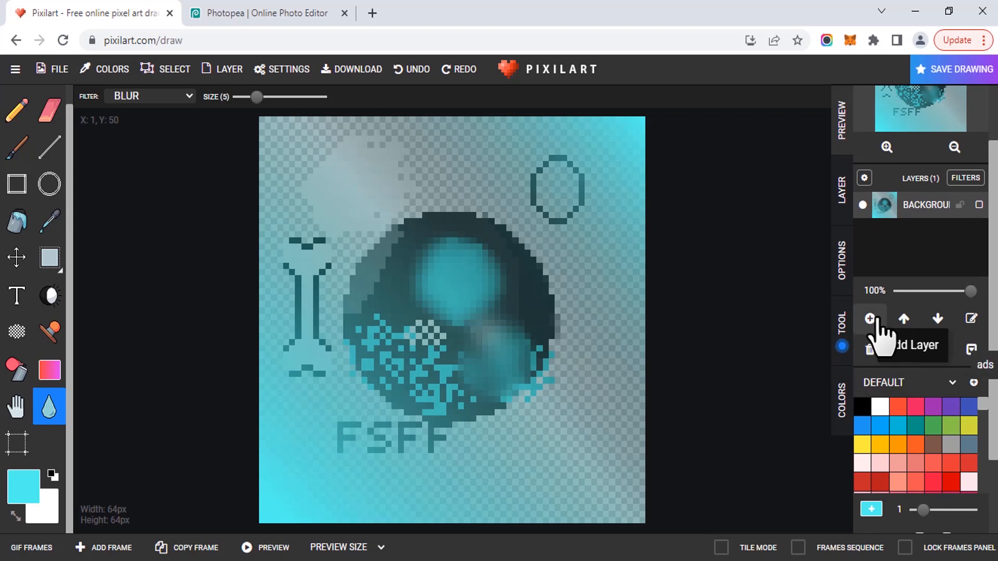
left_click(877, 324)
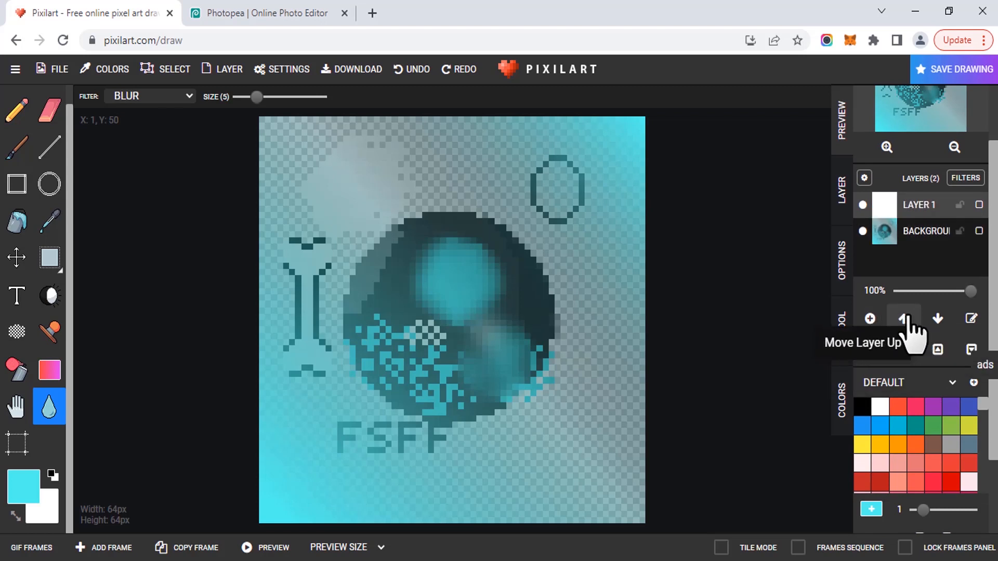
left_click(938, 320)
left_click(972, 321)
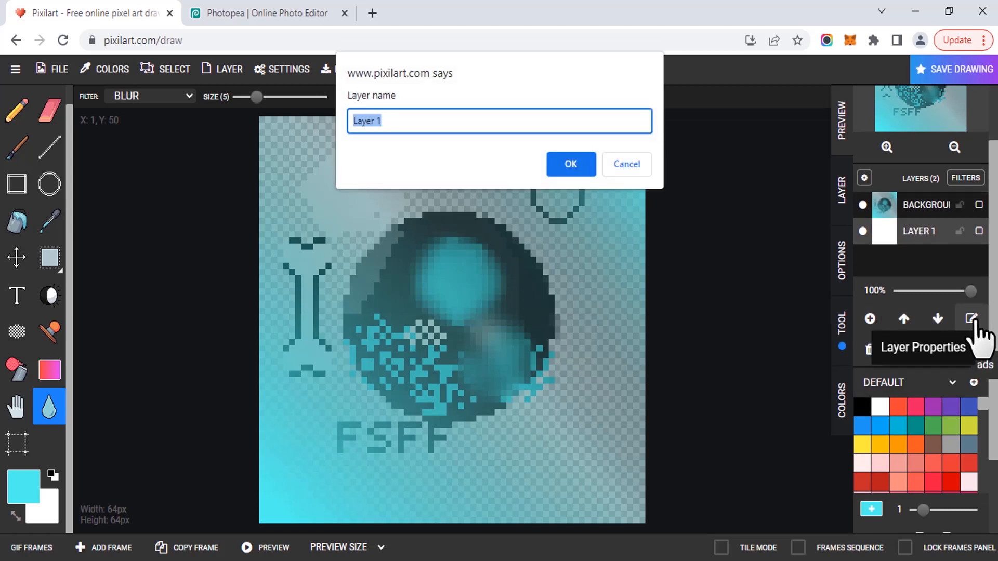
left_click(631, 165)
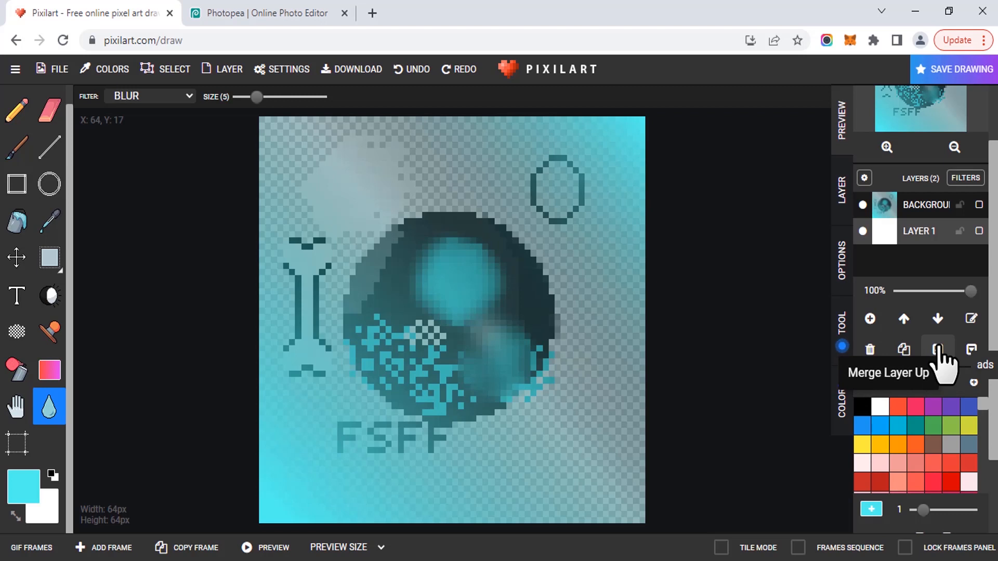
- Browse the Default palette and set the primary color to dark purple
scroll(973, 358, "down", 2)
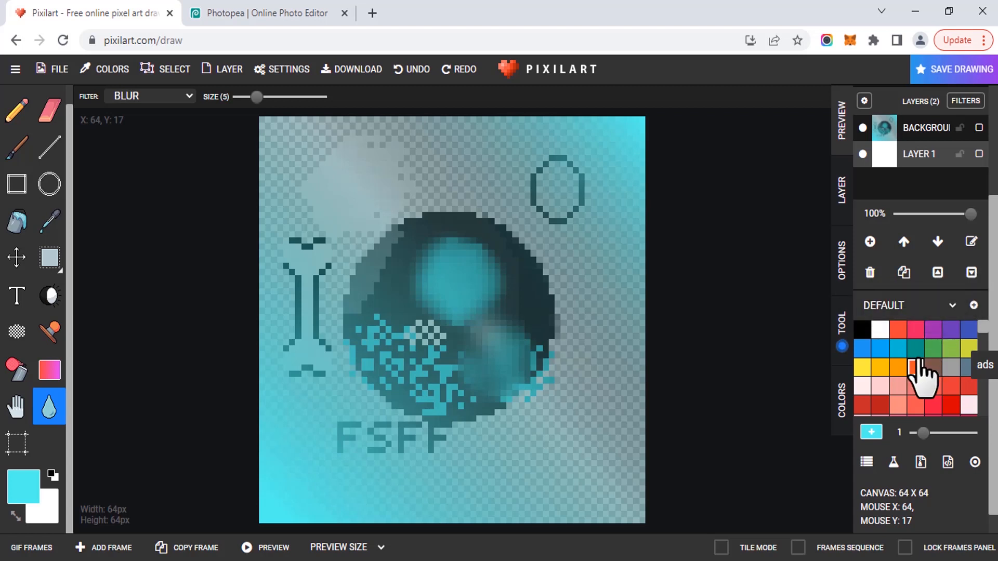
scroll(911, 358, "down", 2)
scroll(913, 367, "down", 8)
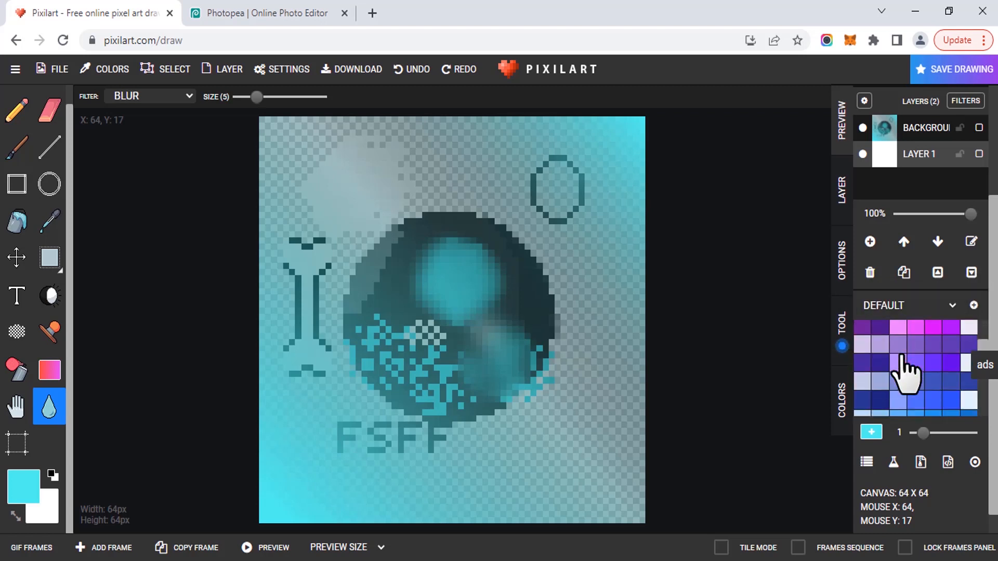
left_click(934, 344)
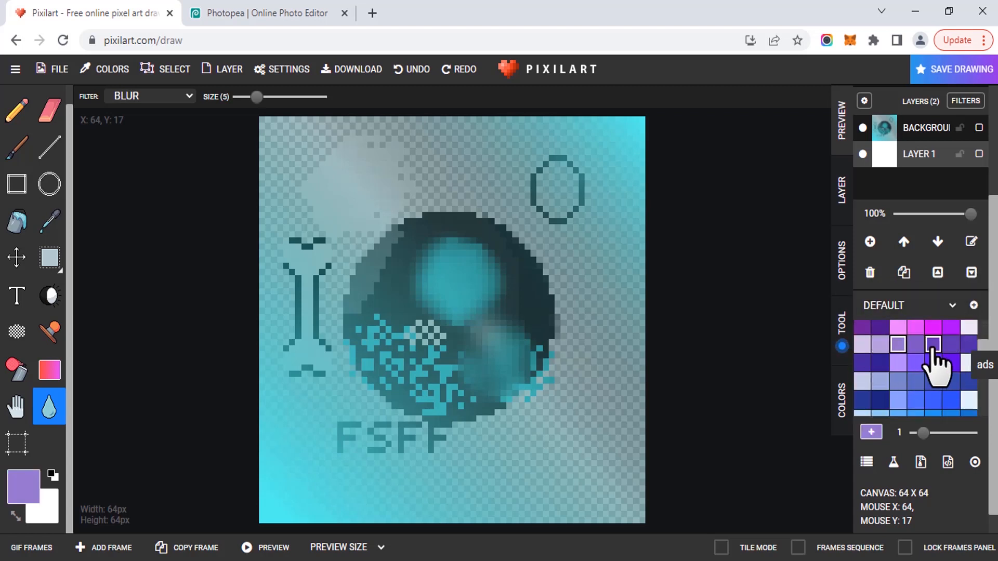
left_click(952, 346)
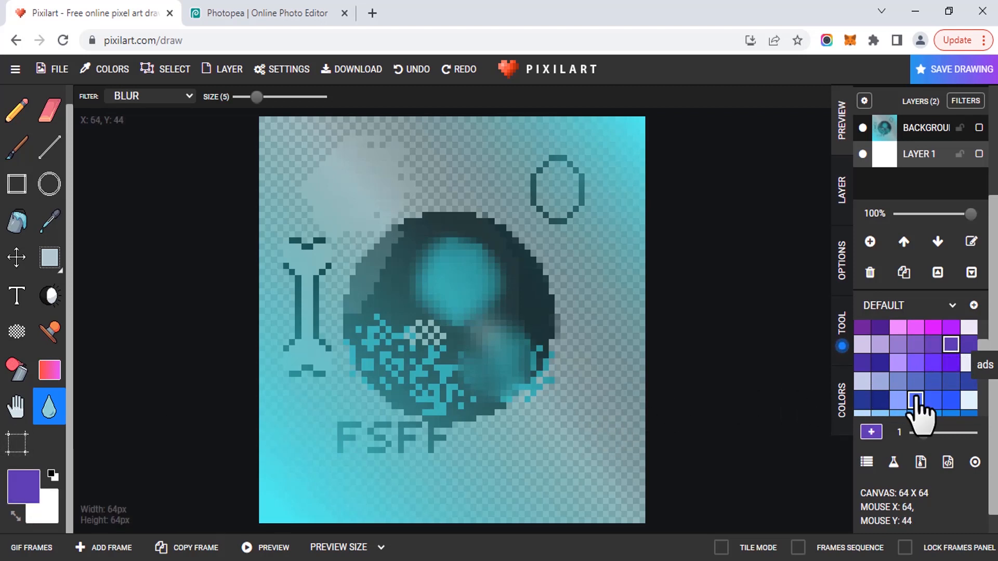
scroll(920, 414, "up", 5)
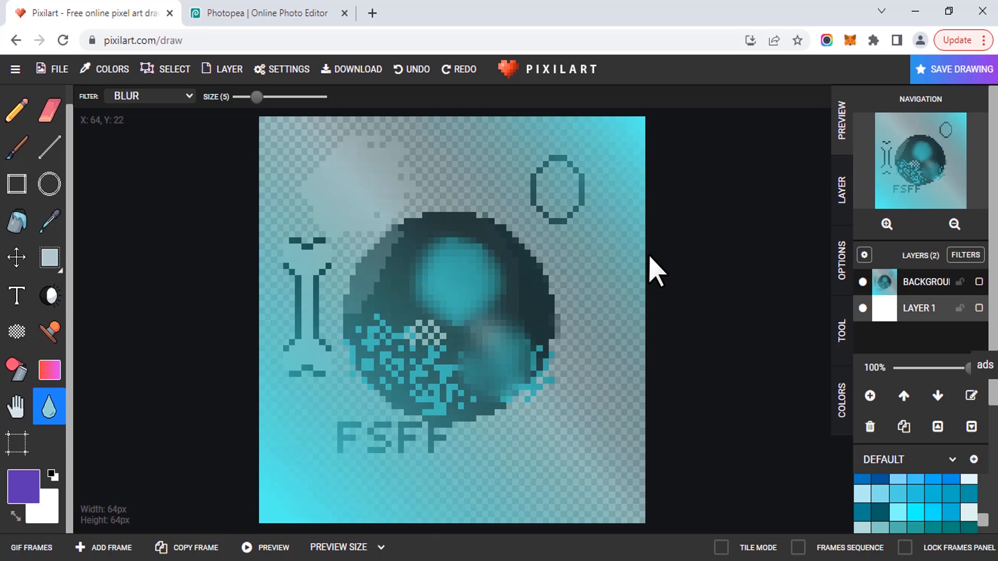
- Clear the entire drawing and create a new drawing from the 64x64 canvas preset
left_click(42, 71)
left_click(73, 136)
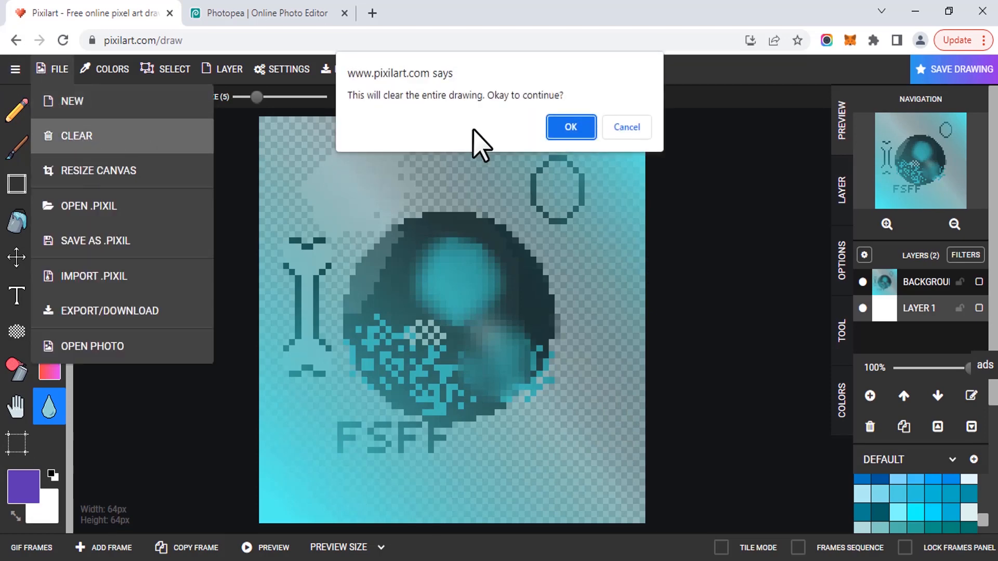
left_click(570, 131)
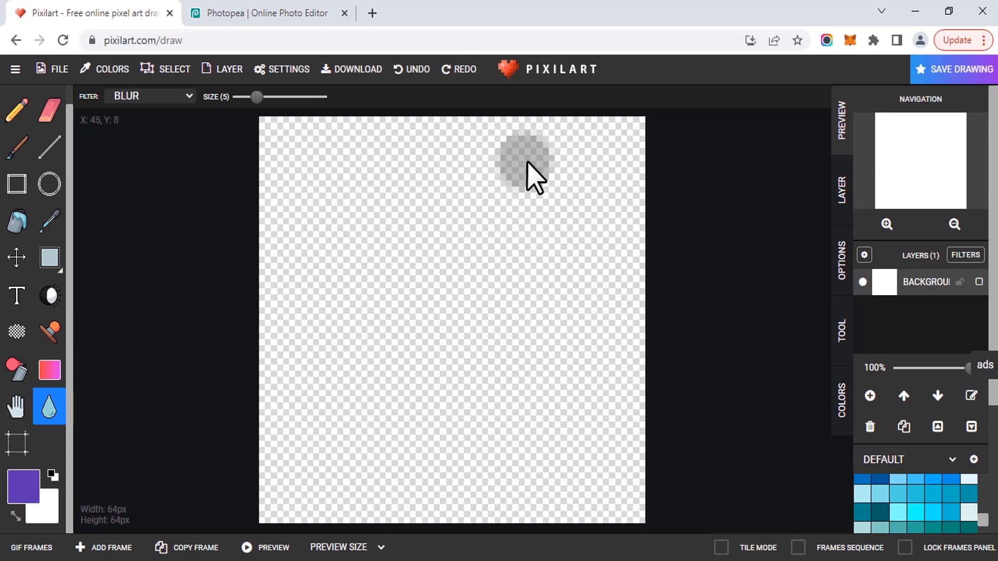
left_click(65, 102)
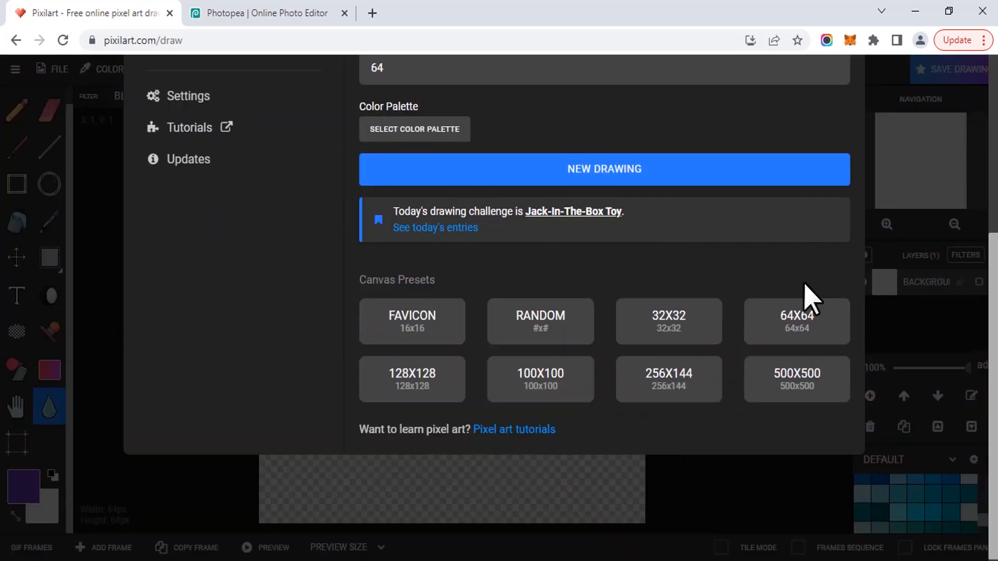
left_click(845, 335)
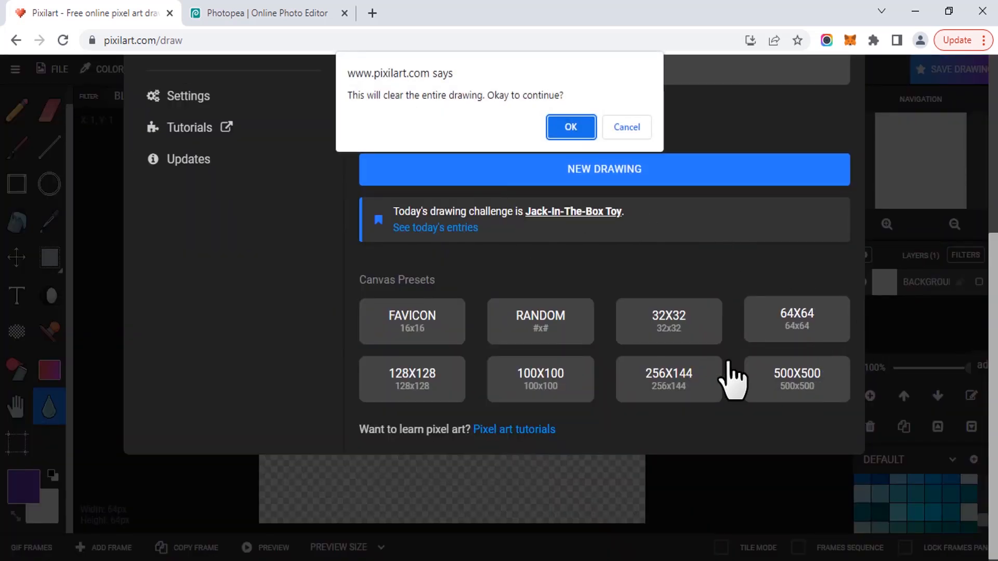
left_click(572, 127)
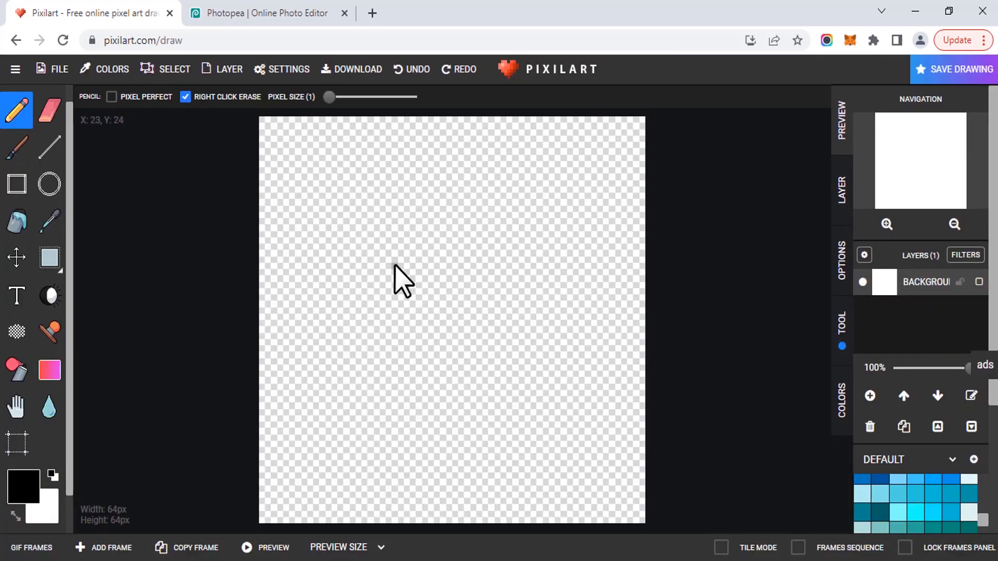
- Add a layer above the background and name it Face
left_click(869, 397)
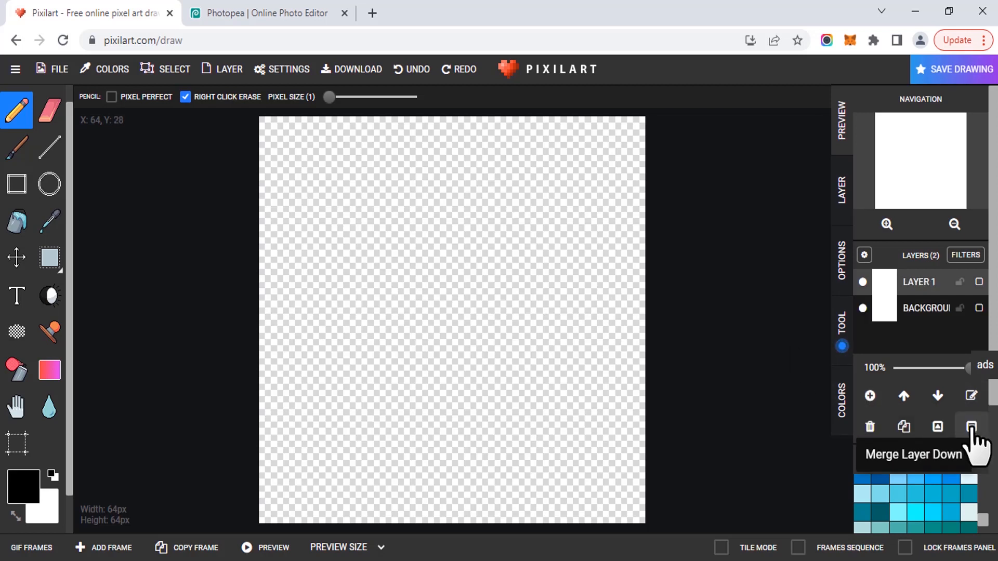
left_click(971, 396)
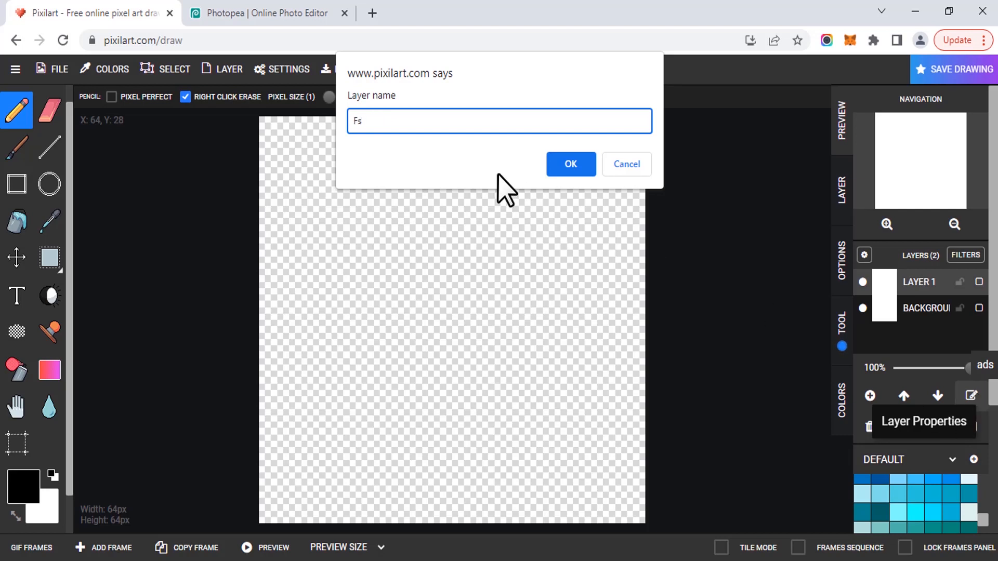
left_click(575, 173)
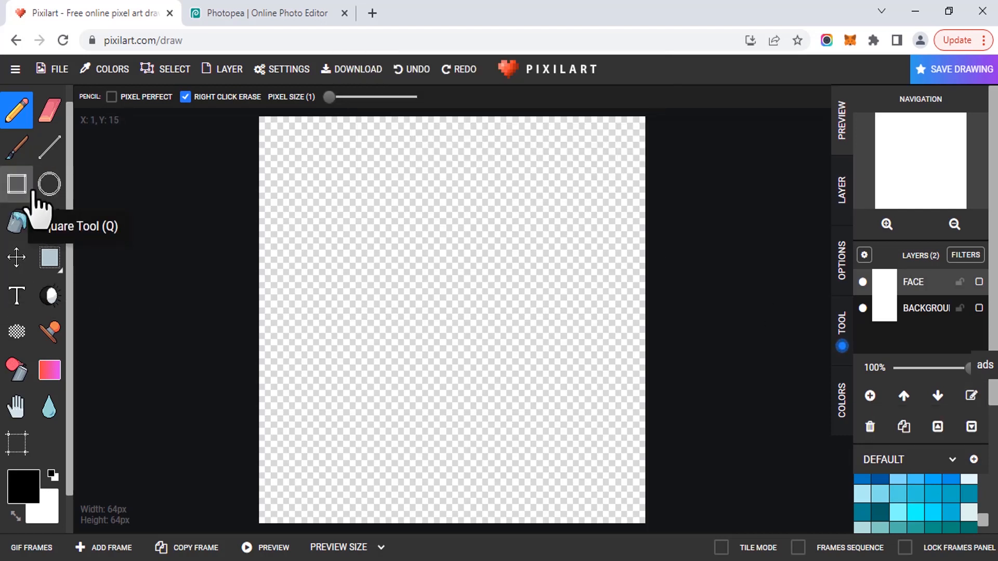
- Draw a black circle outline about half the canvas width near the middle of the Face layer, at pixel size 1
left_click(50, 187)
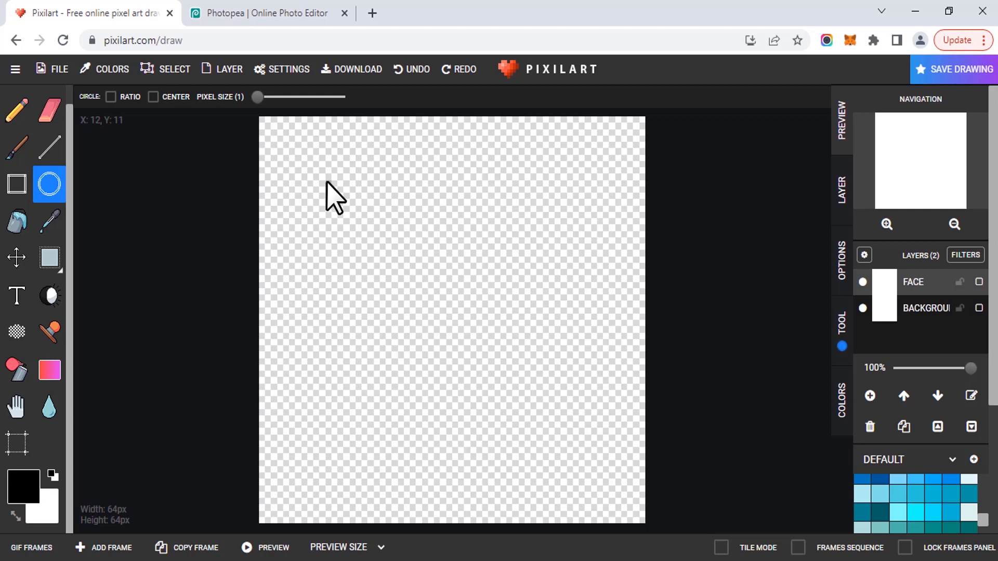
left_click_drag(327, 182, 520, 419)
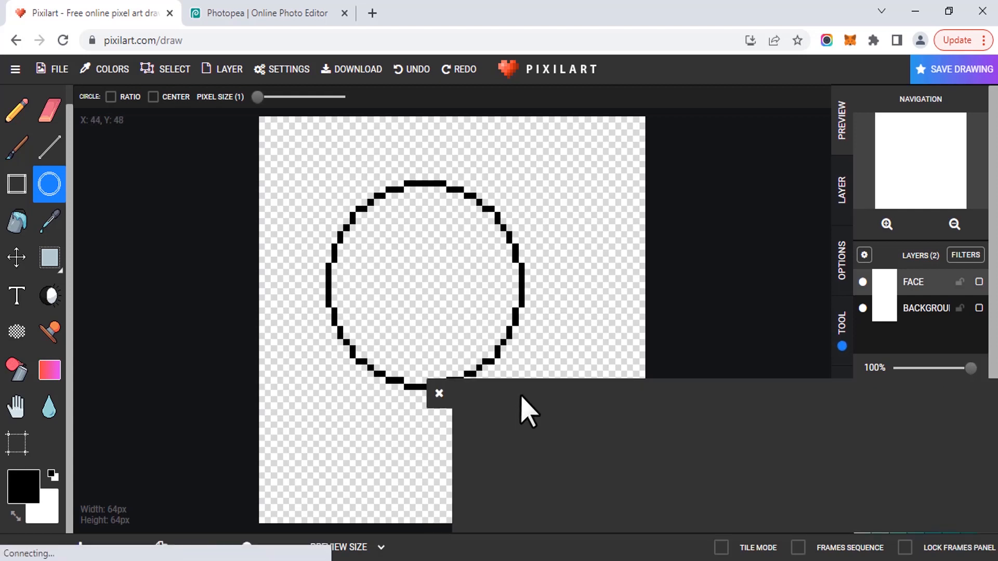
left_click_drag(340, 194, 521, 397)
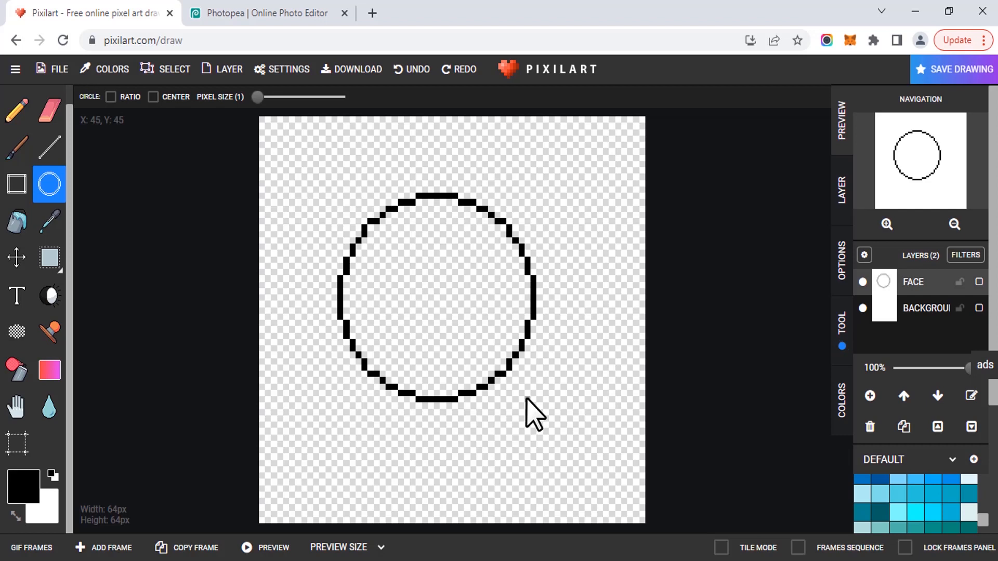
key("ctrl+z")
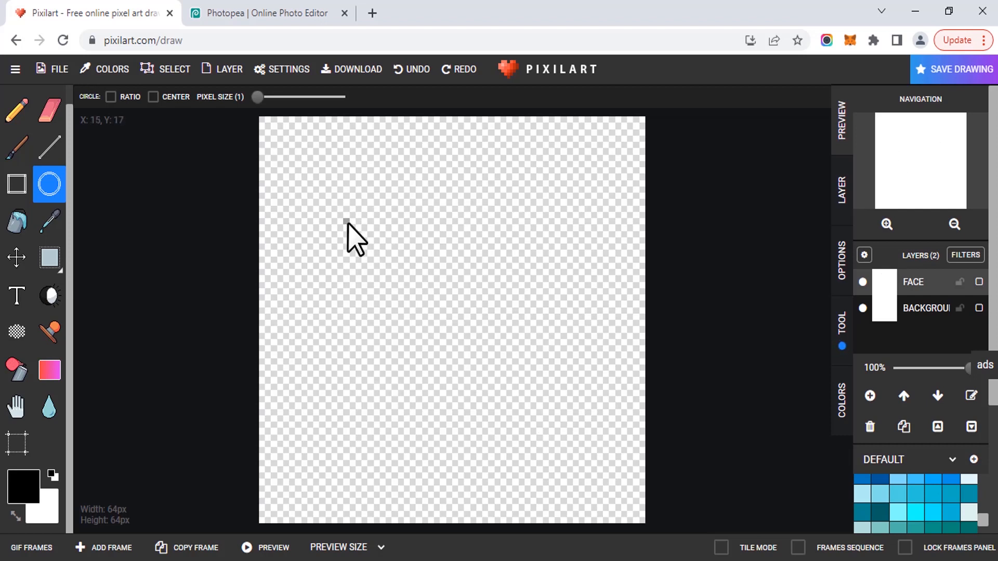
left_click_drag(350, 228, 540, 411)
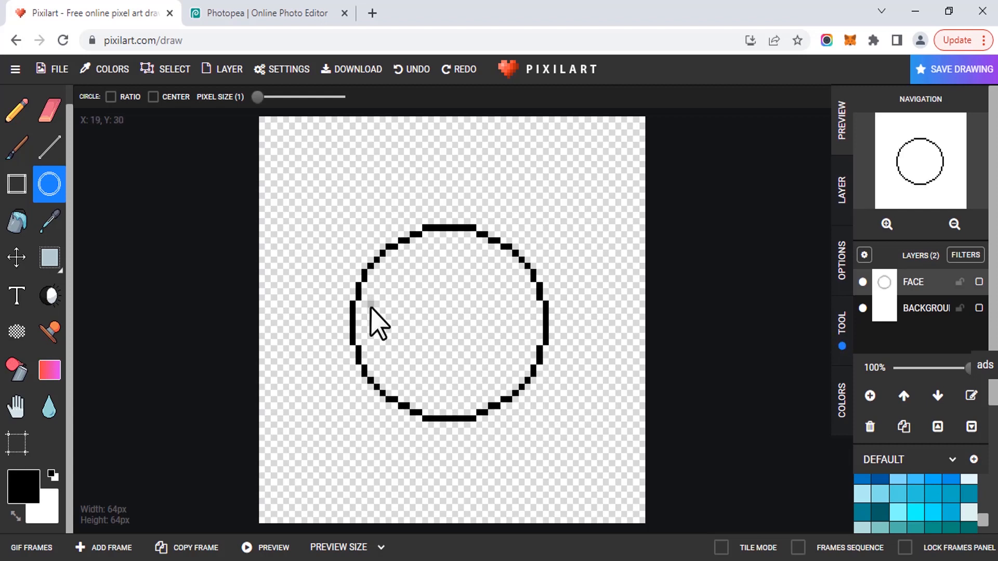
- Align the circle to the canvas center with the Move tool and shift it slightly downward
left_click(17, 259)
left_click(301, 98)
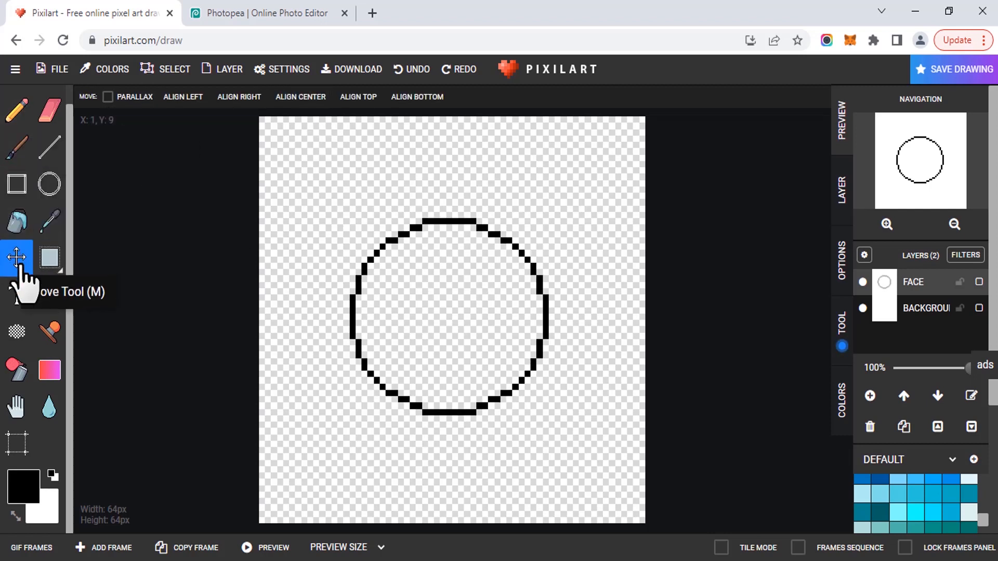
left_click_drag(457, 229, 455, 254)
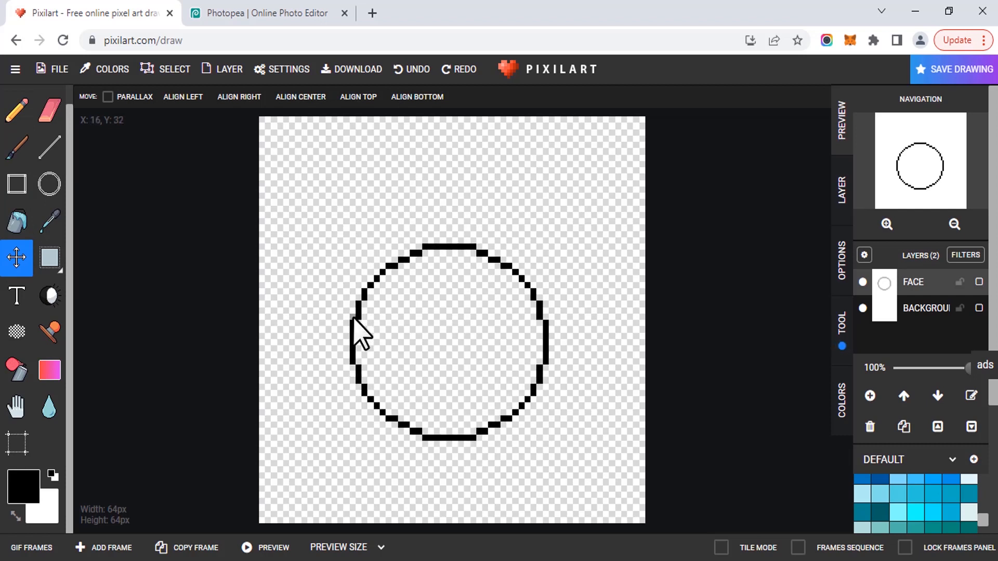
- Draw a pointed ear with a smaller inner ear on the circle's upper-left edge using the Pencil at pixel size 1
left_click(14, 136)
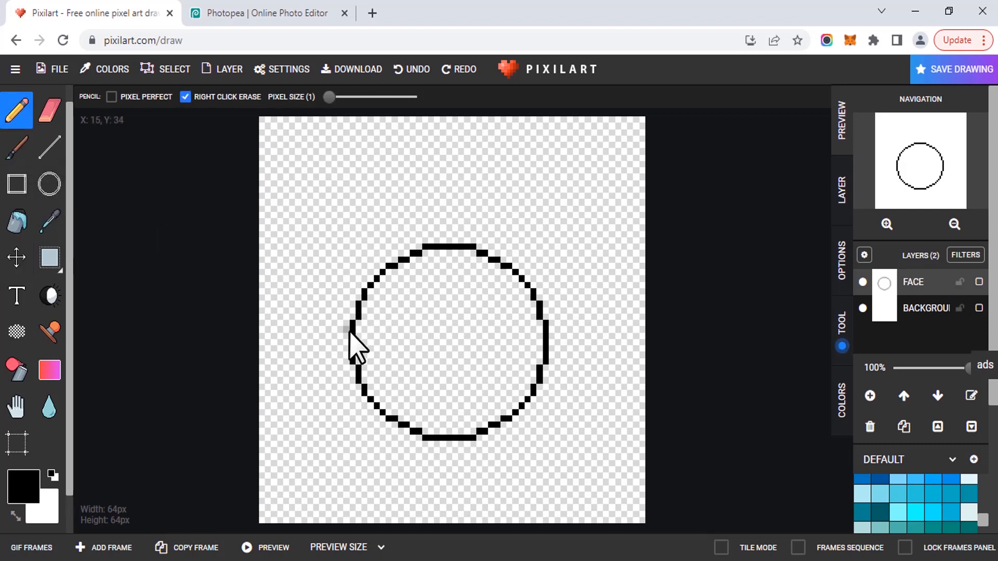
mouse_move(350, 334)
left_mouse_down()
mouse_move(315, 246)
mouse_move(383, 267)
left_mouse_up()
left_click_drag(356, 317, 364, 273)
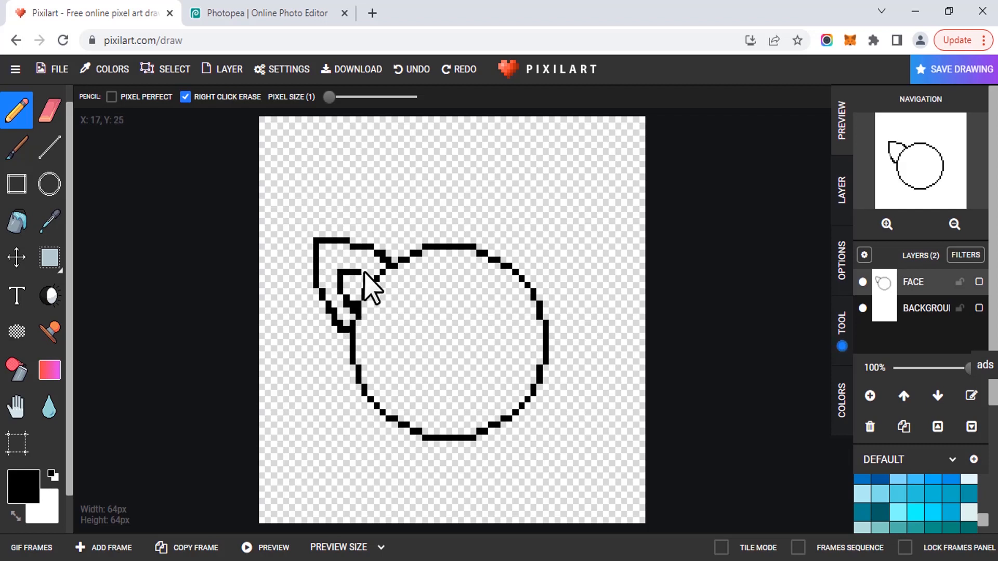
- Copy the ear with a rectangular selection about 22 by 21 pixels and paste a duplicate of it
key("m")
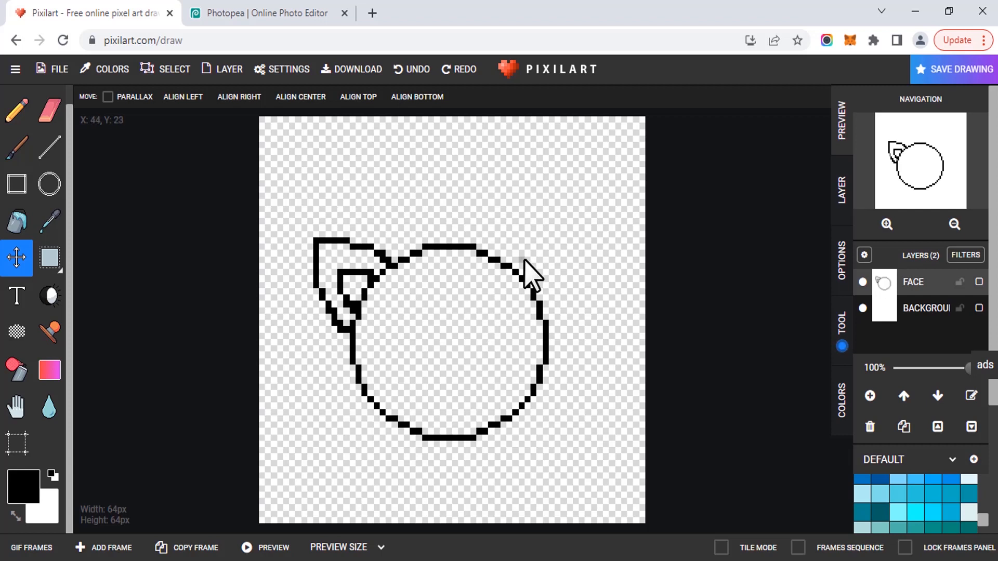
left_click(50, 258)
left_click_drag(299, 235, 419, 363)
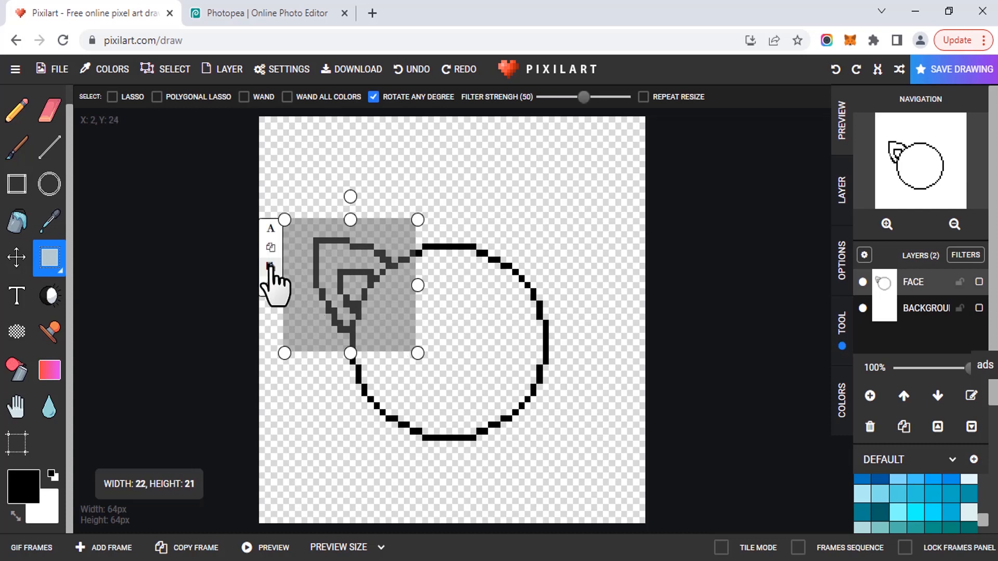
left_click(270, 266)
key("ctrl+v")
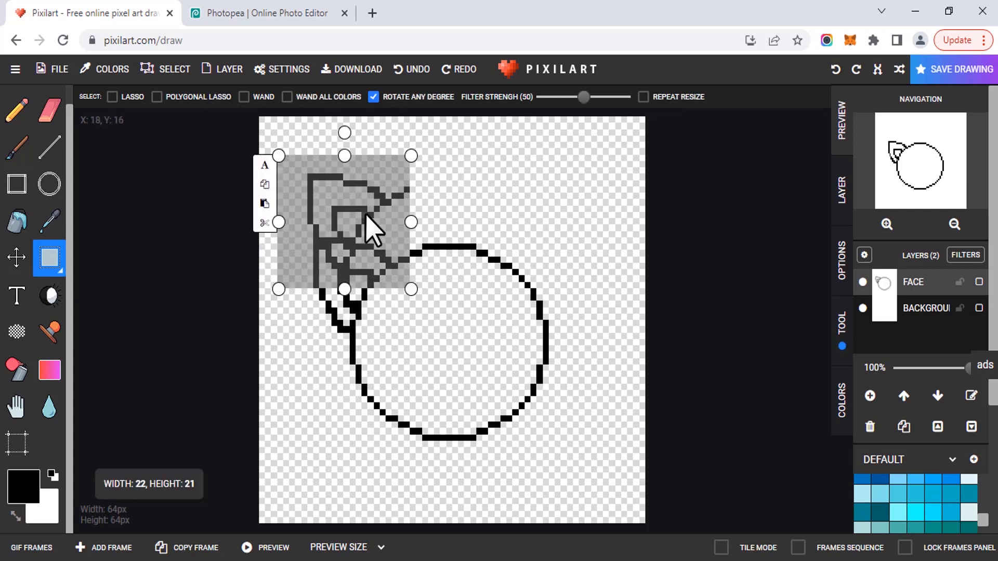
- Mirror the pasted ear horizontally and place it on the circle's upper-right edge, symmetric to the first ear
left_click_drag(384, 201, 578, 195)
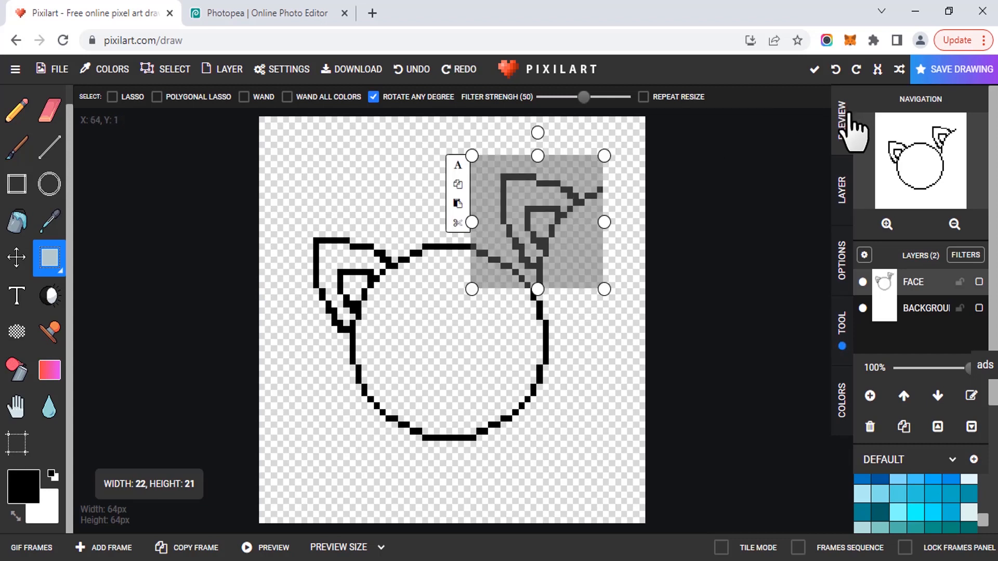
left_click(878, 69)
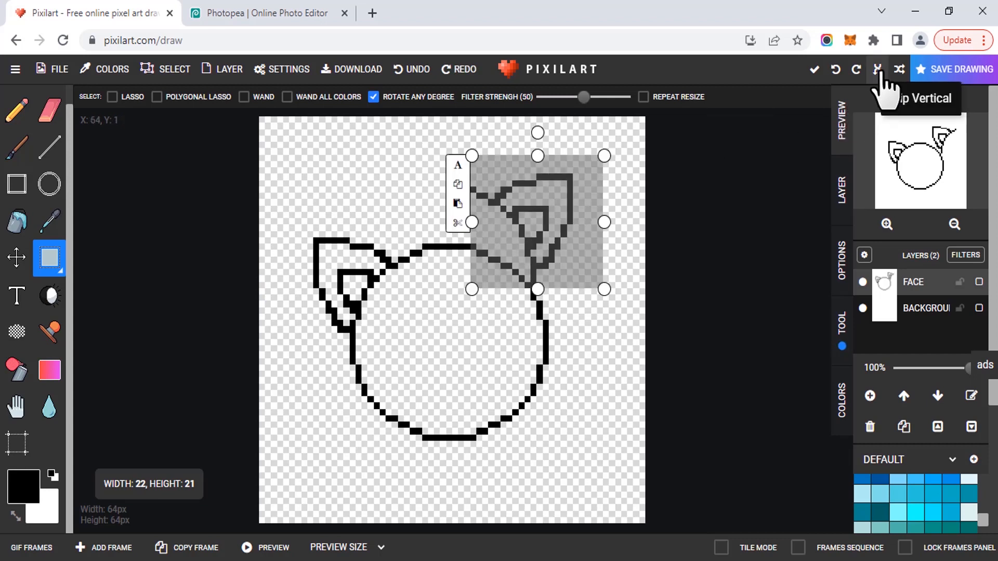
left_click_drag(575, 234, 553, 296)
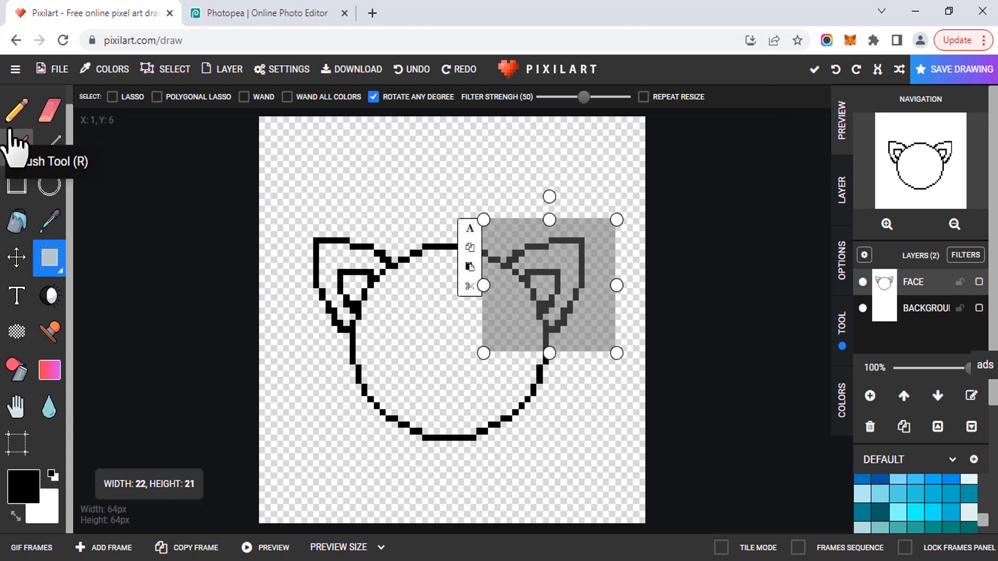
left_click(18, 110)
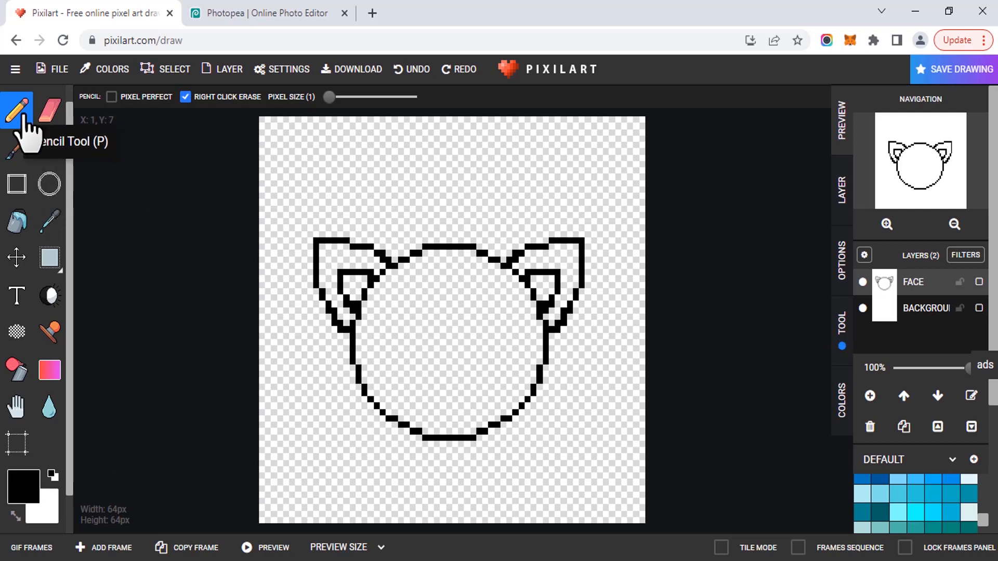
- Add a layer above Face and draw a narrow oval outline about 5 by 7 pixels as the left eye
left_click(49, 183)
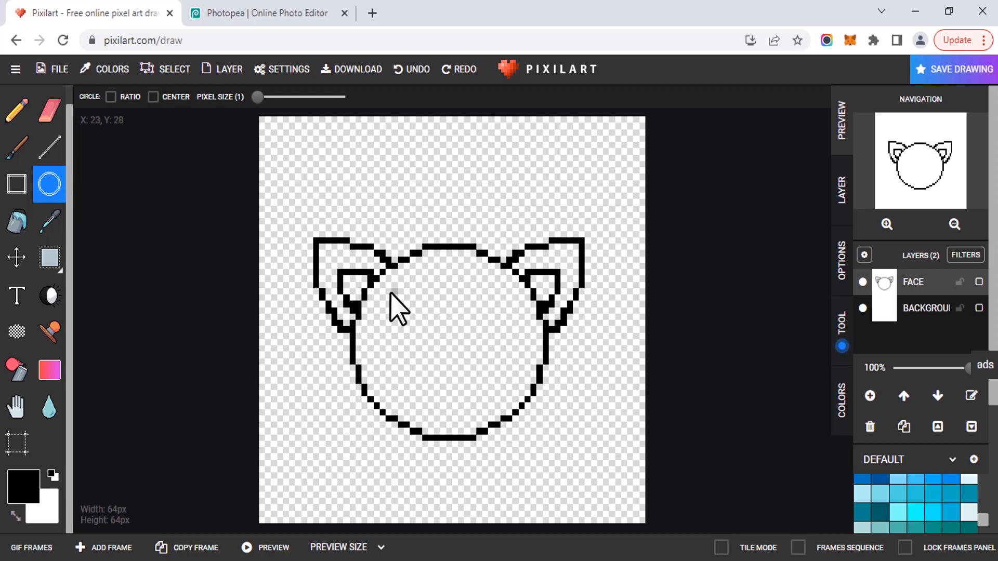
left_click_drag(396, 308, 410, 331)
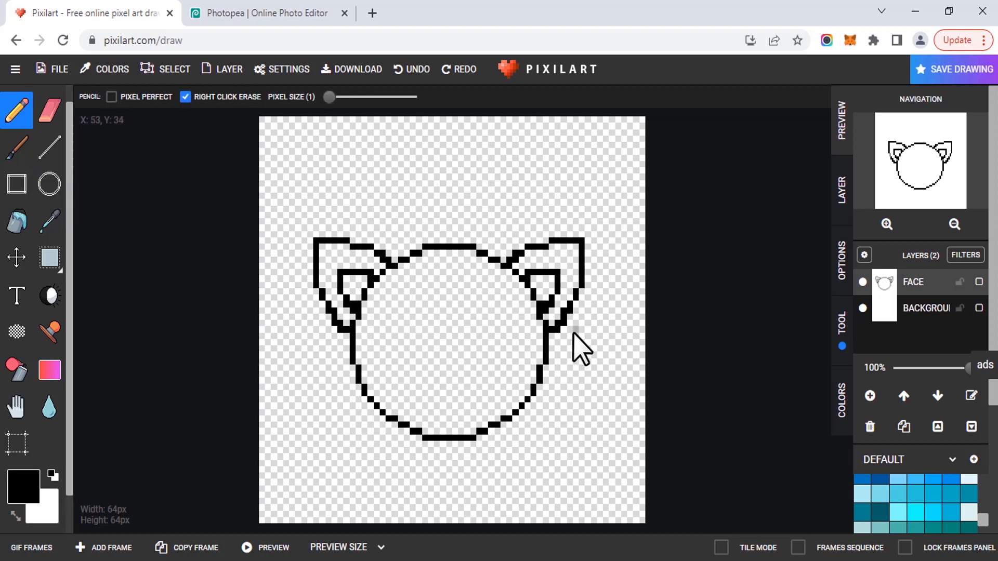
left_click(870, 397)
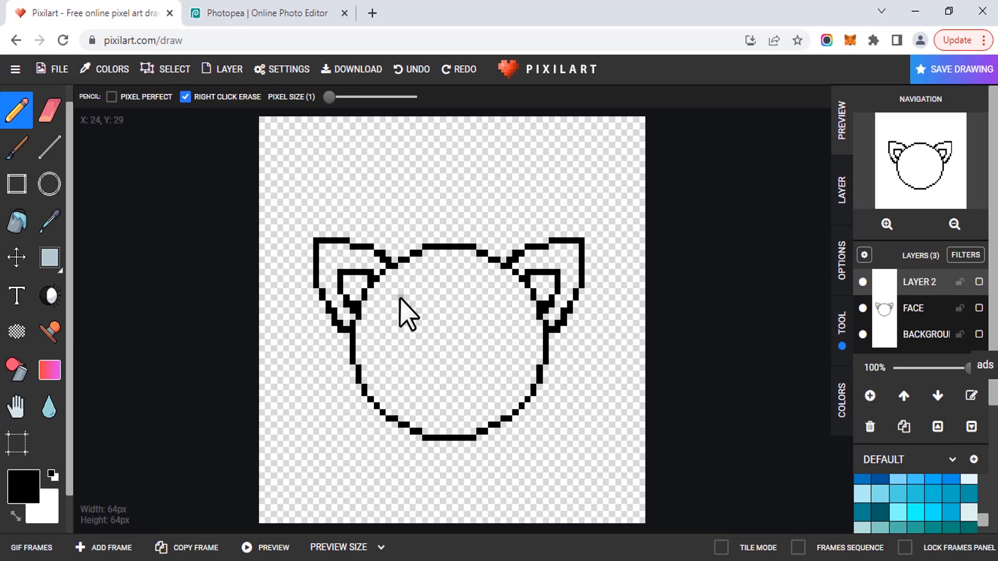
key("c")
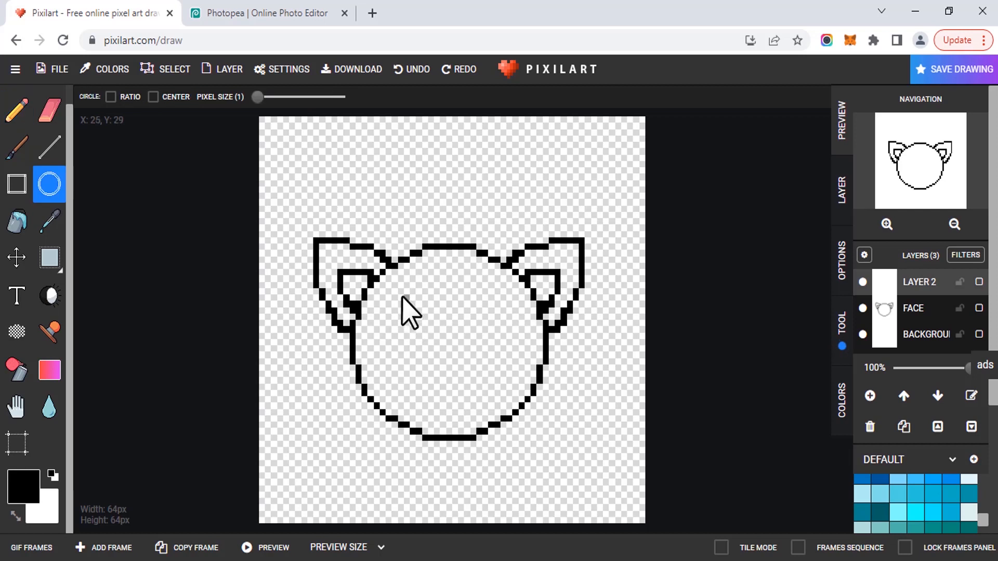
left_click_drag(414, 333, 426, 338)
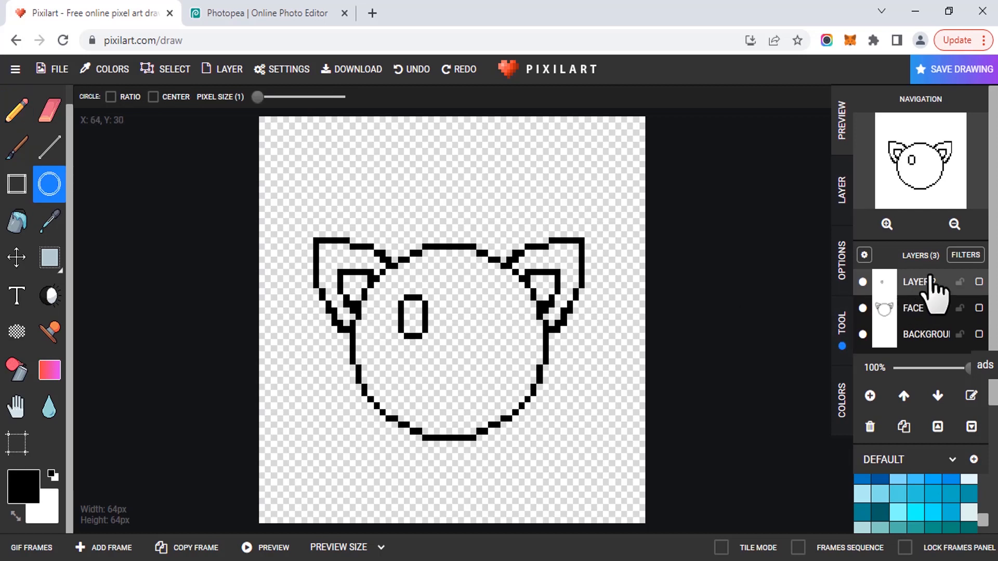
- Duplicate the eye layer and move the copy horizontally to the right half of the face
left_click(909, 428)
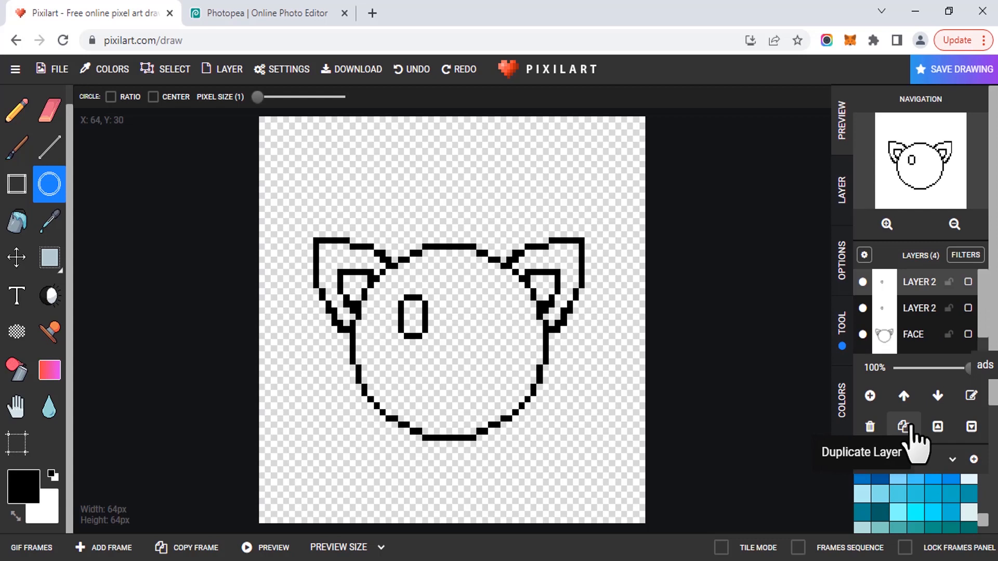
left_click(18, 260)
left_click_drag(423, 317, 495, 320)
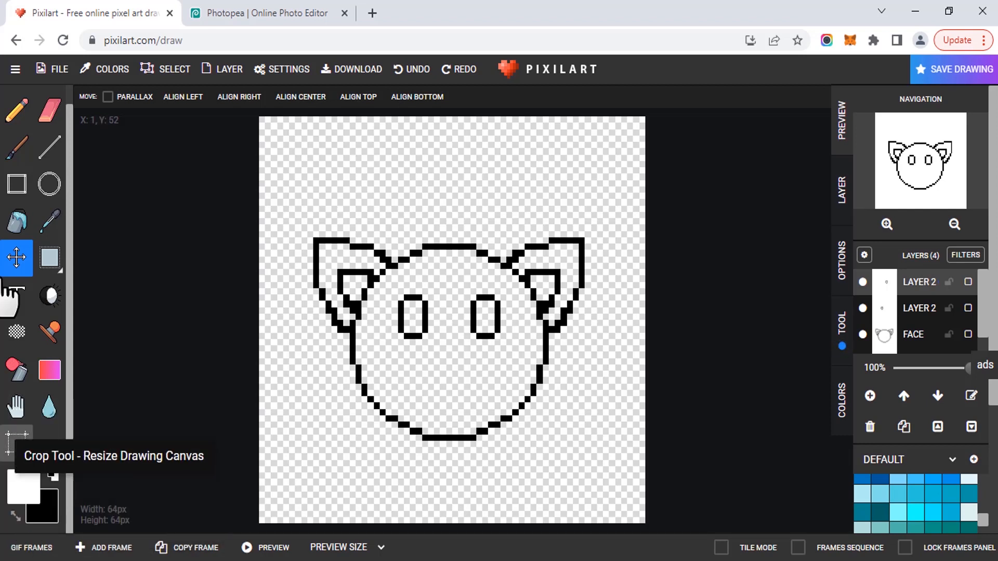
left_click(23, 120)
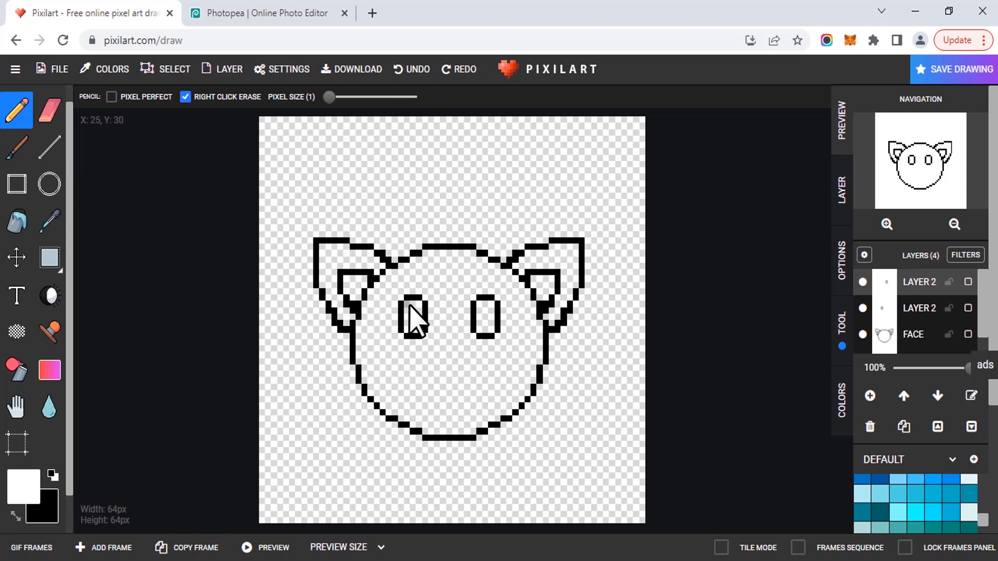
scroll(416, 317, "up", 6)
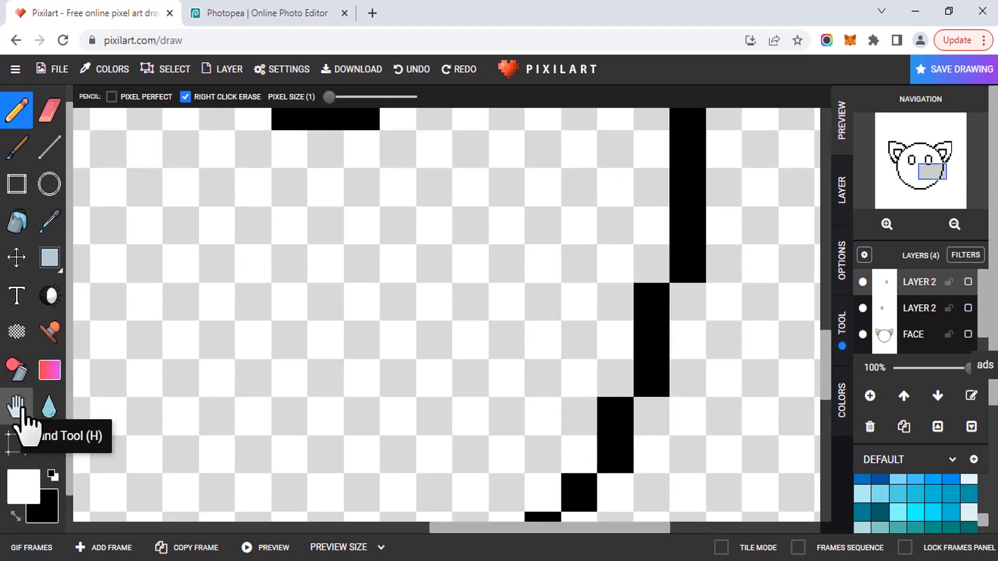
left_click(23, 408)
left_click_drag(528, 403, 671, 473)
left_click(17, 109)
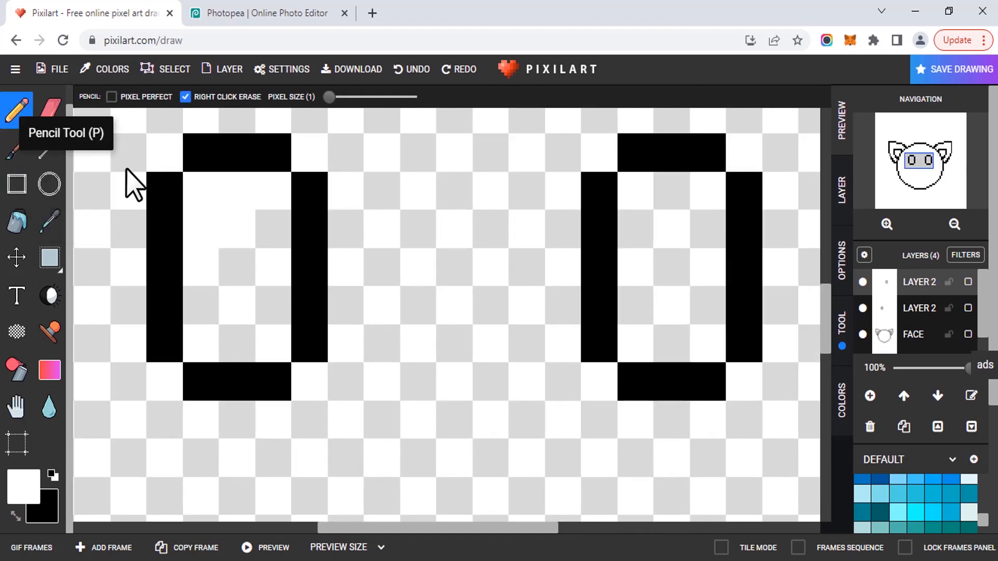
scroll(572, 270, "down", 6)
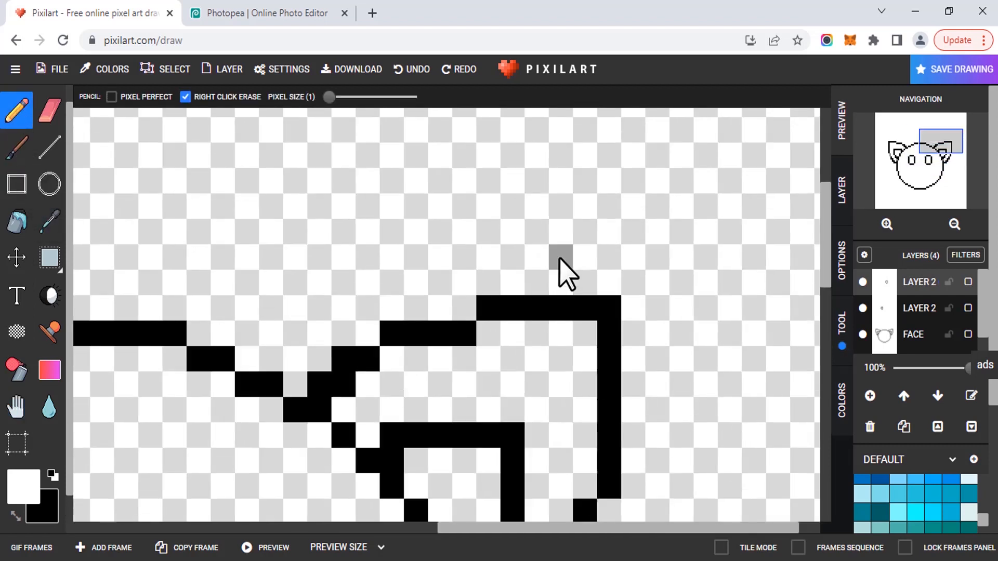
key("x")
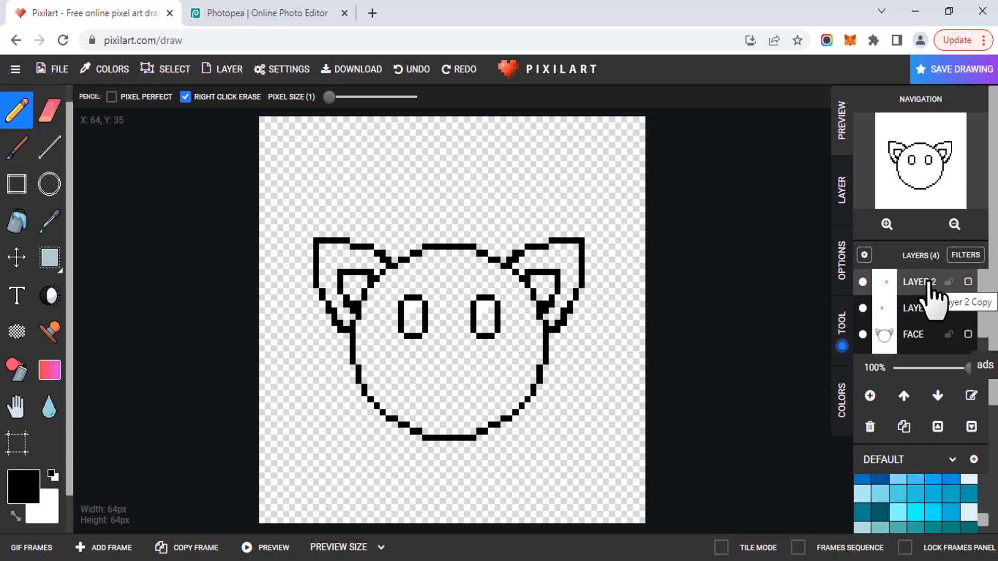
- Merge the duplicated eye layer down into the original and rename the merged layer eyes
left_click(970, 426)
left_click(970, 396)
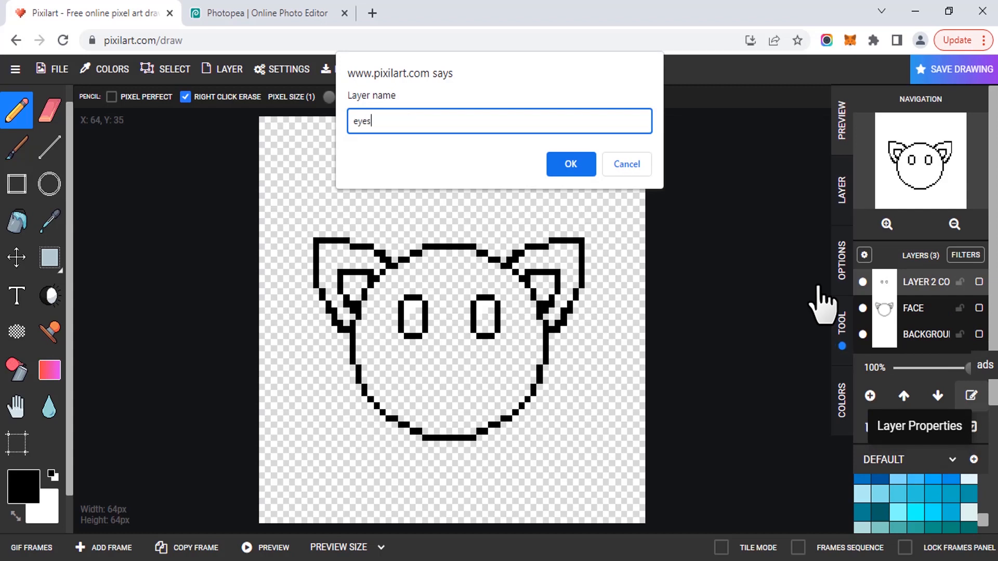
left_click(583, 169)
- On new layers above Eyes, draw a small black triangular nose with a short stem and a short horizontal mouth line beneath it
left_click(871, 397)
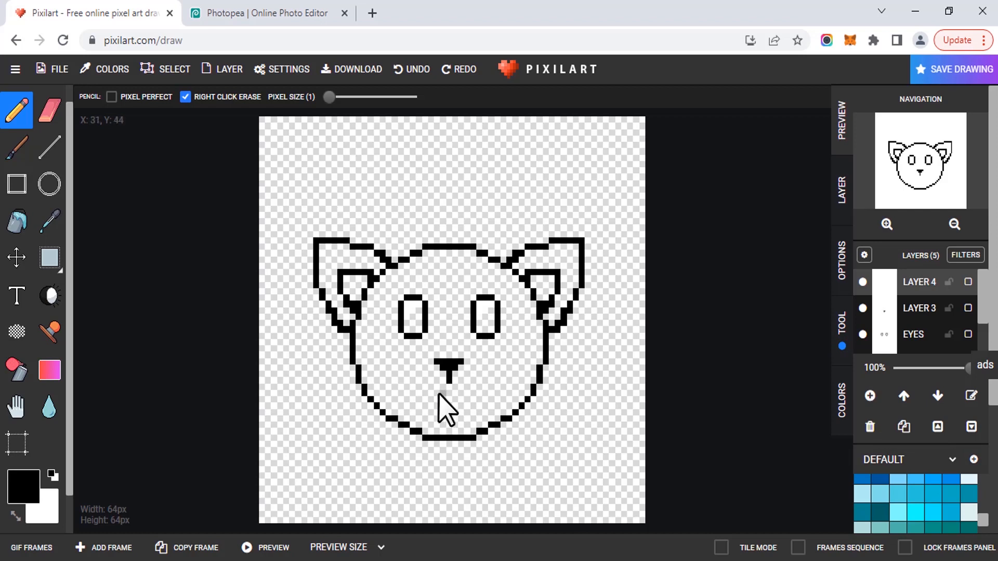
left_click(926, 308)
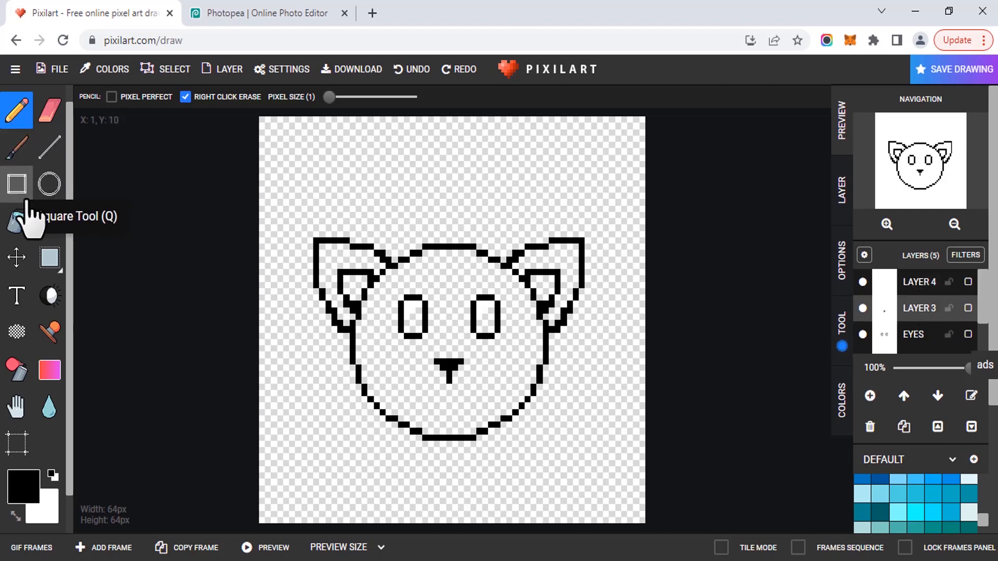
left_click(17, 260)
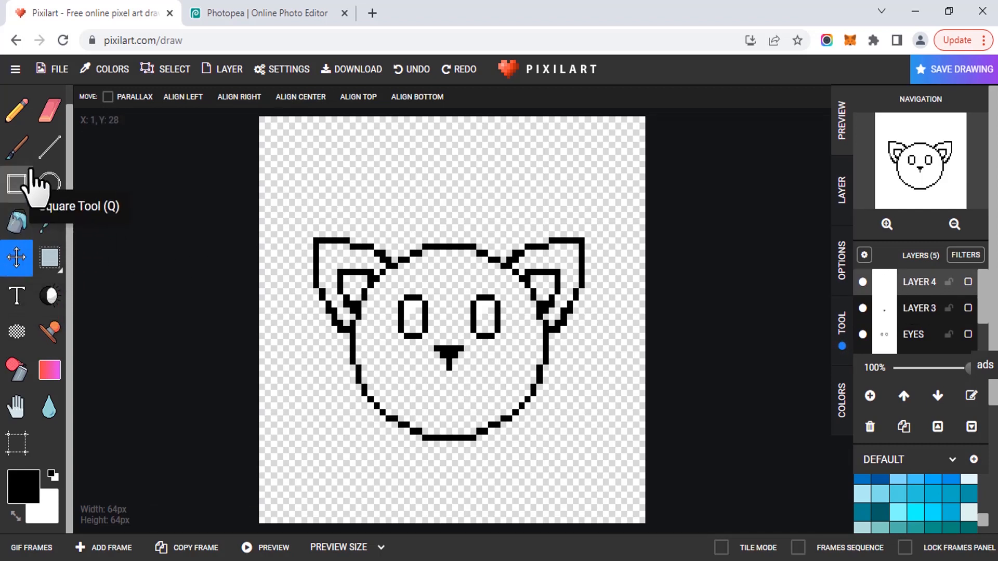
left_click(17, 112)
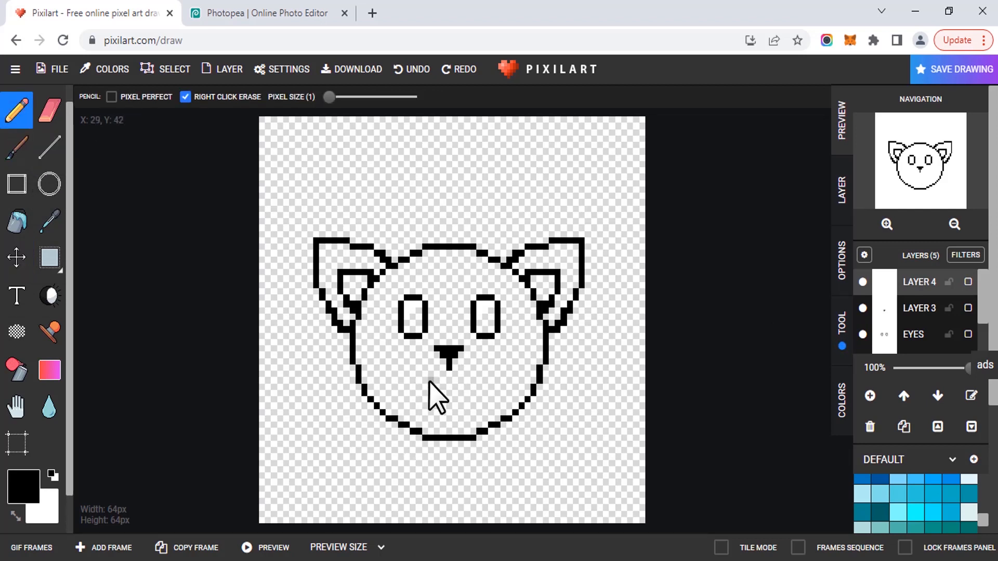
key("ctrl+z")
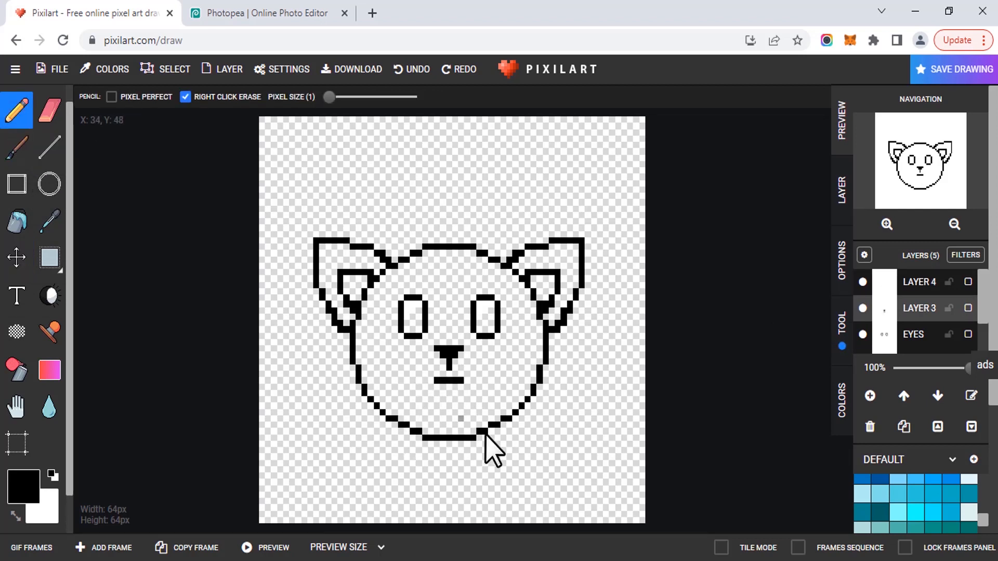
- Rename Layer 3 as nose and Layer 4 as mouth
left_click(972, 397)
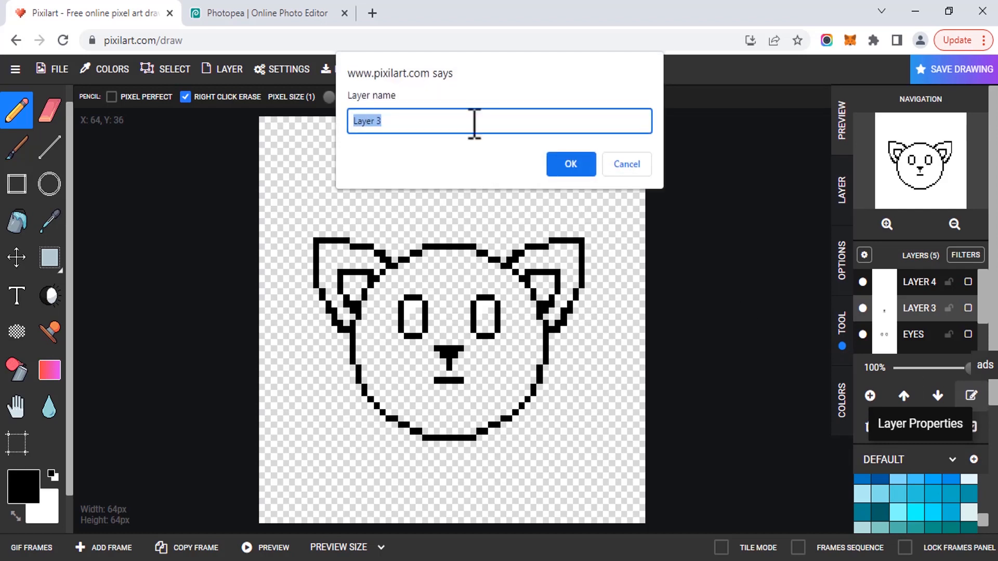
type("nose")
key("Return")
left_click(976, 404)
type("mouth")
left_click(562, 166)
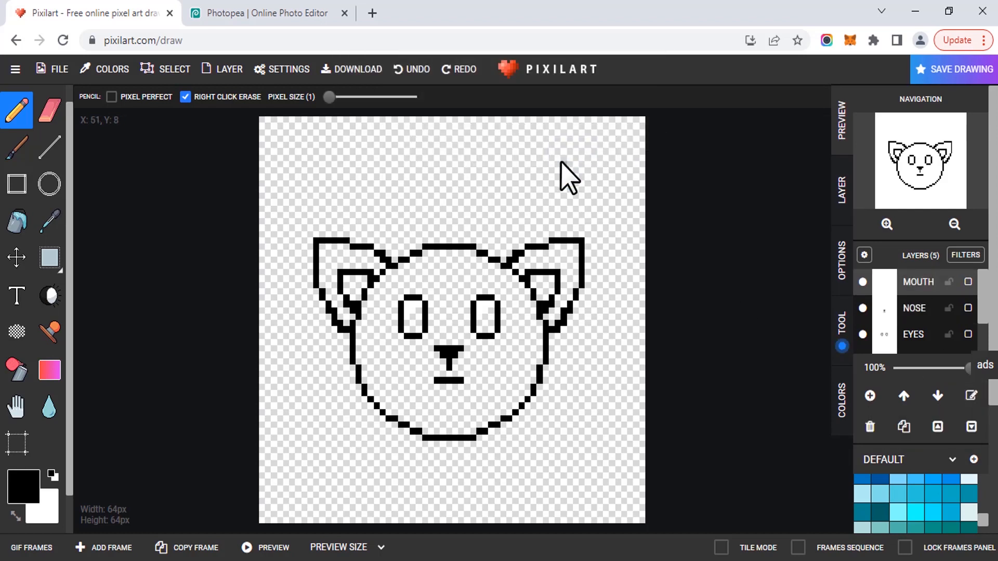
- On the Face layer, draw two curved shoulder lines from the lower sides of the head to the canvas's bottom edge
scroll(923, 317, "down", 1)
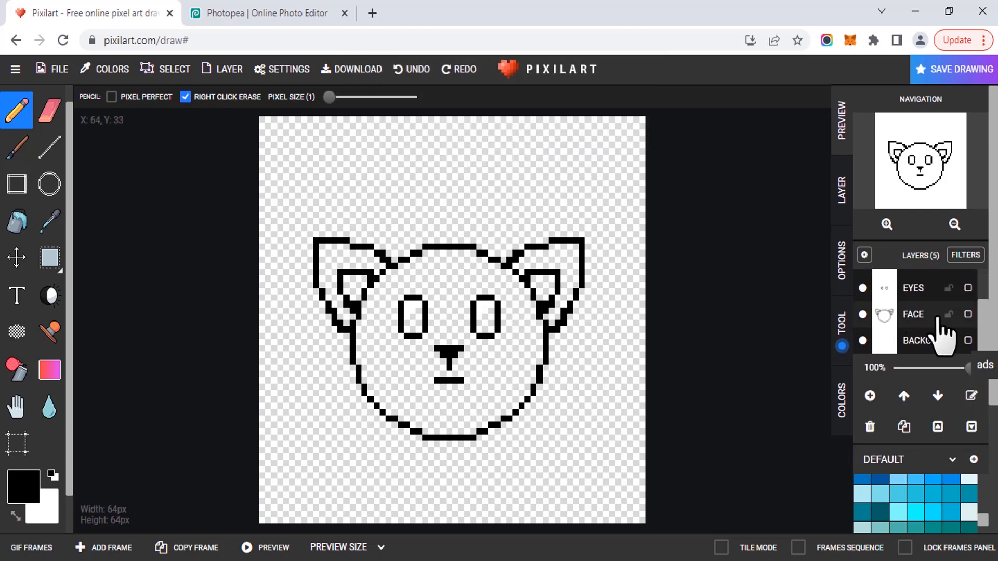
left_click(919, 322)
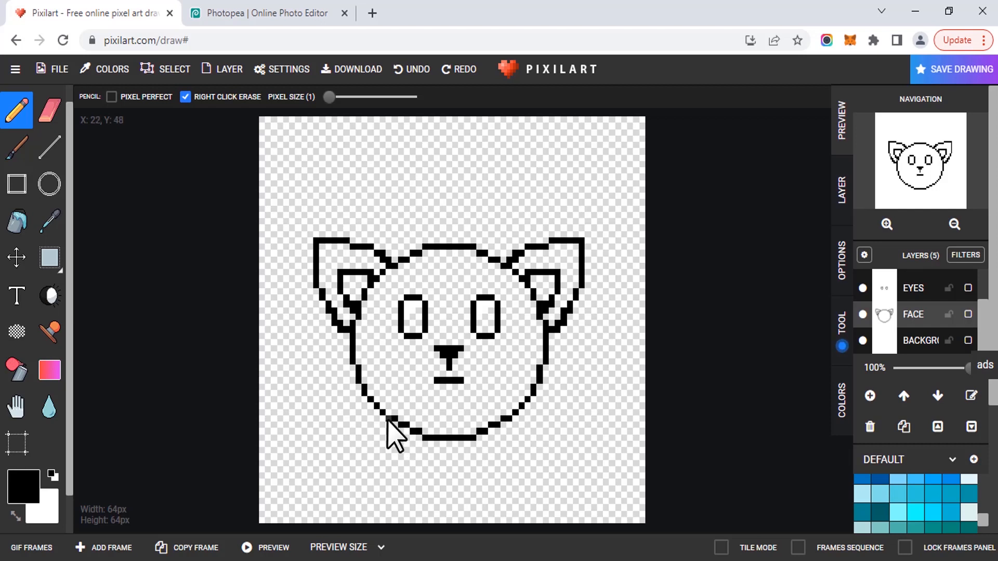
mouse_move(389, 422)
left_mouse_down()
mouse_move(338, 461)
mouse_move(314, 536)
left_mouse_up()
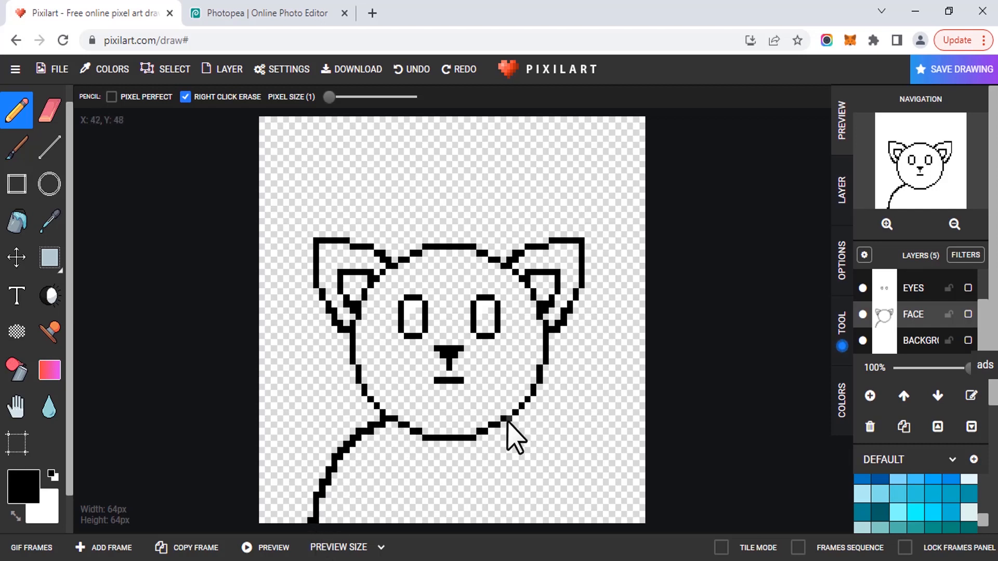
left_click_drag(519, 426, 554, 465)
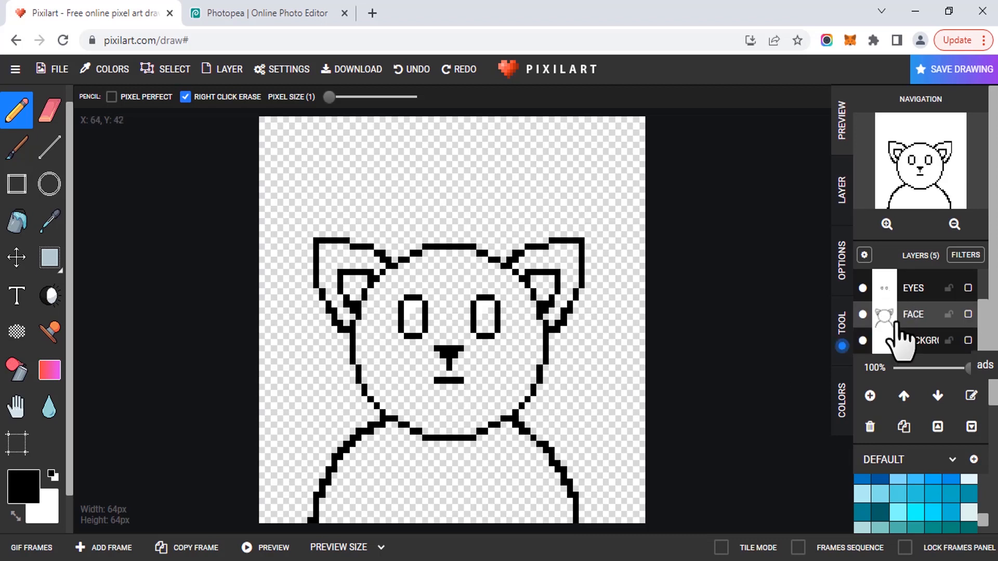
- Duplicate the Face layer and the Eyes layer, dismissing the ad that covers the canvas
scroll(891, 334, "up", 2)
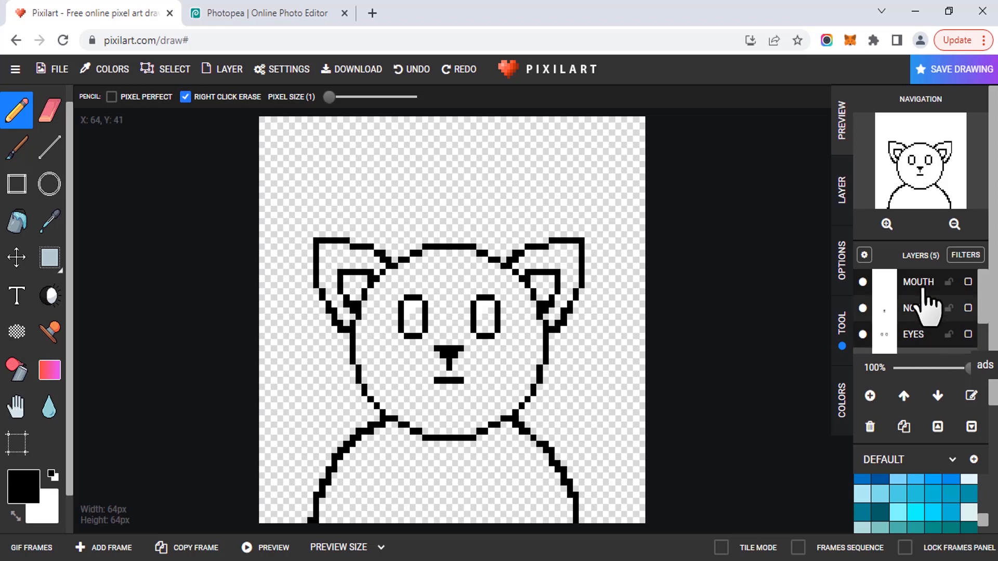
scroll(923, 337, "down", 2)
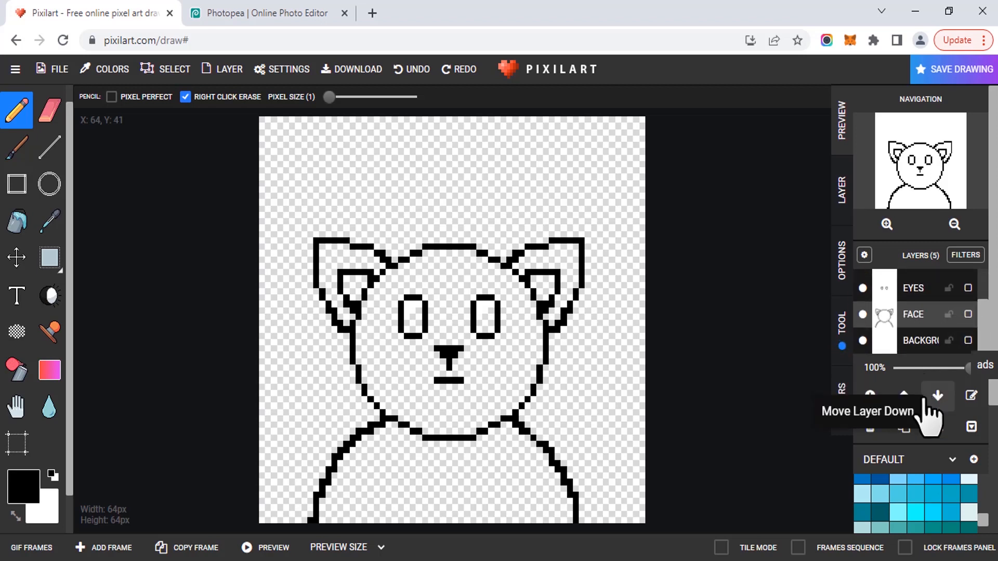
left_click(905, 427)
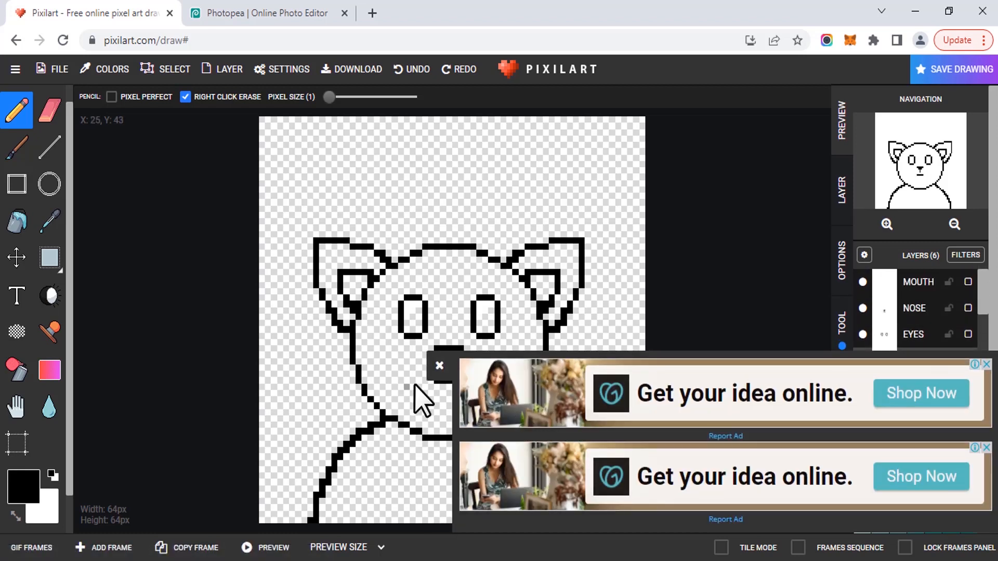
left_click(439, 365)
left_click(904, 428)
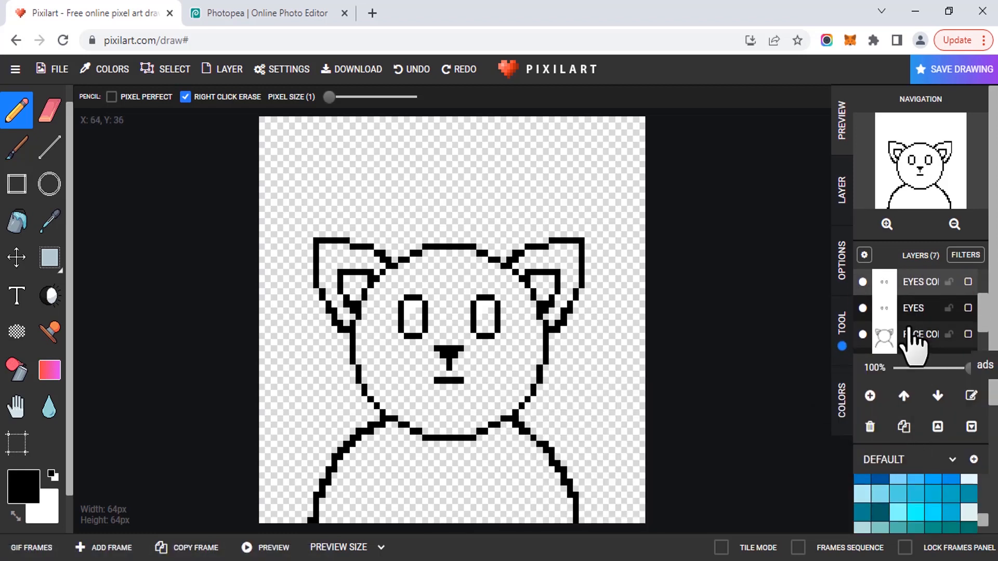
- Duplicate the nose layer and the mouth layer
scroll(915, 333, "up", 2)
left_click(916, 308)
left_click(904, 428)
scroll(923, 338, "up", 1)
left_click(928, 285)
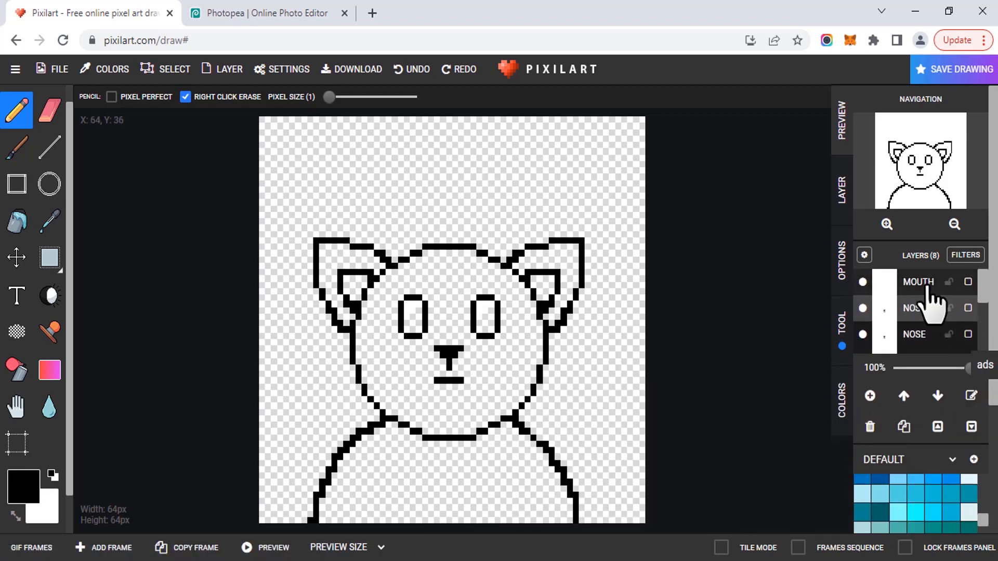
left_click(903, 428)
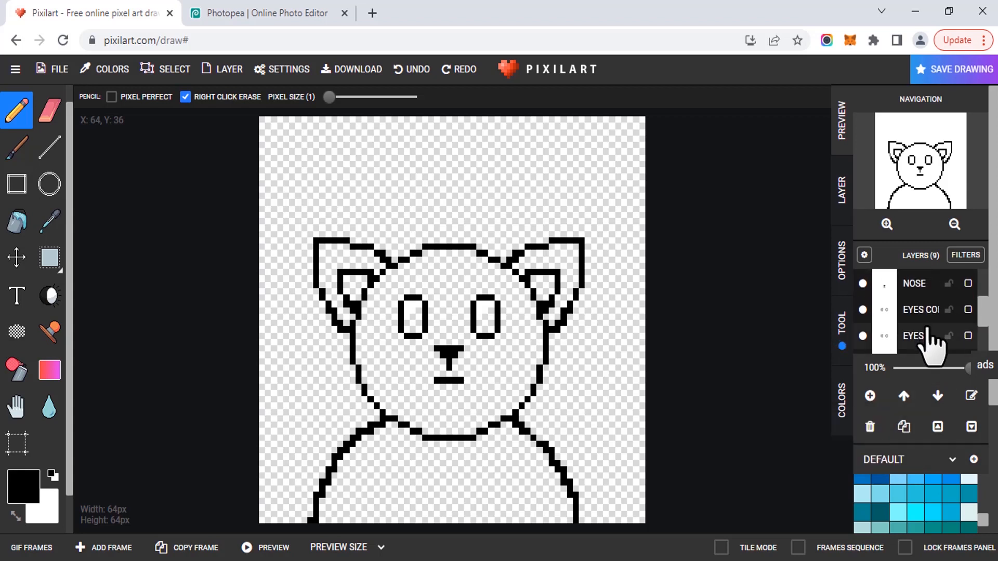
- Move the mouth, nose, eyes and face copies above the original layers and hide them, leaving the original Face layer active
scroll(929, 338, "down", 2)
left_click_drag(941, 312, 885, 294)
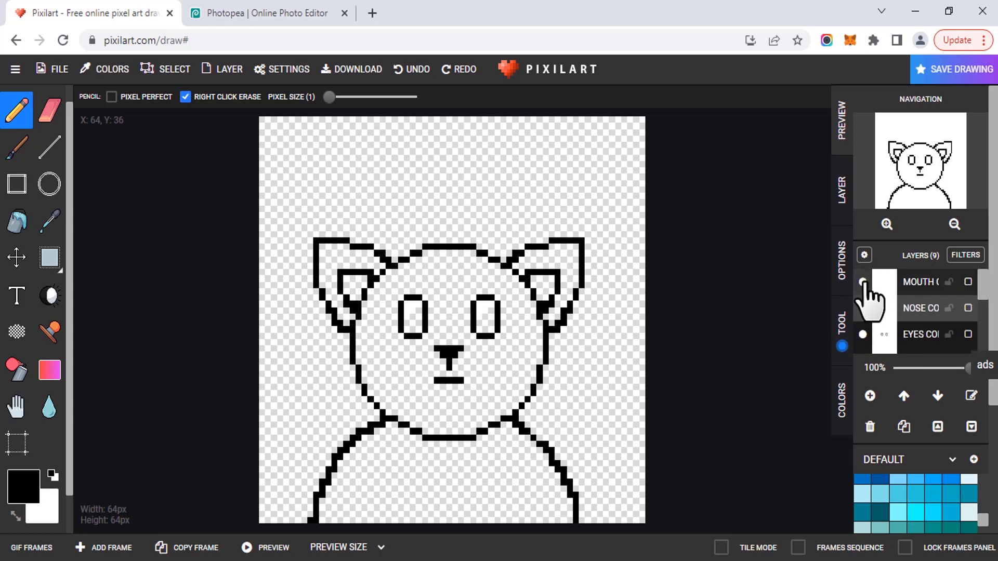
scroll(864, 292, "down", 3)
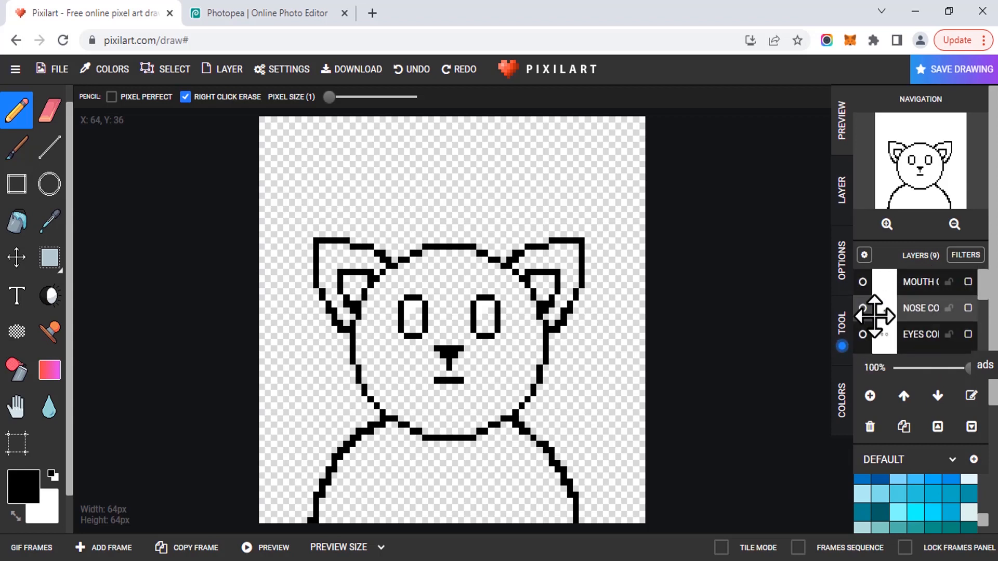
scroll(884, 328, "down", 3)
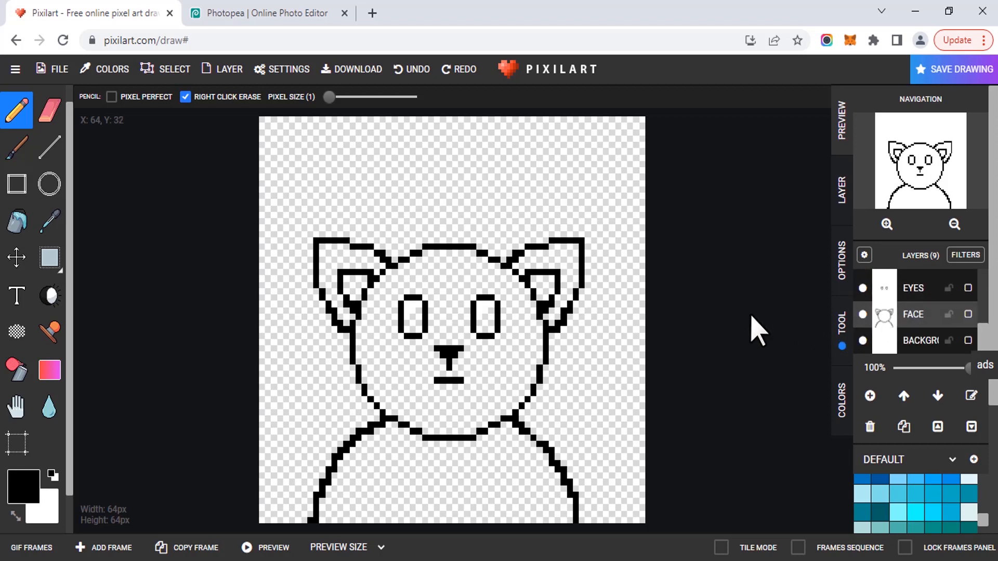
- On the Face layer, bucket-fill the head, both outer ears and the body with light cream (#f7deac)
left_click(31, 486)
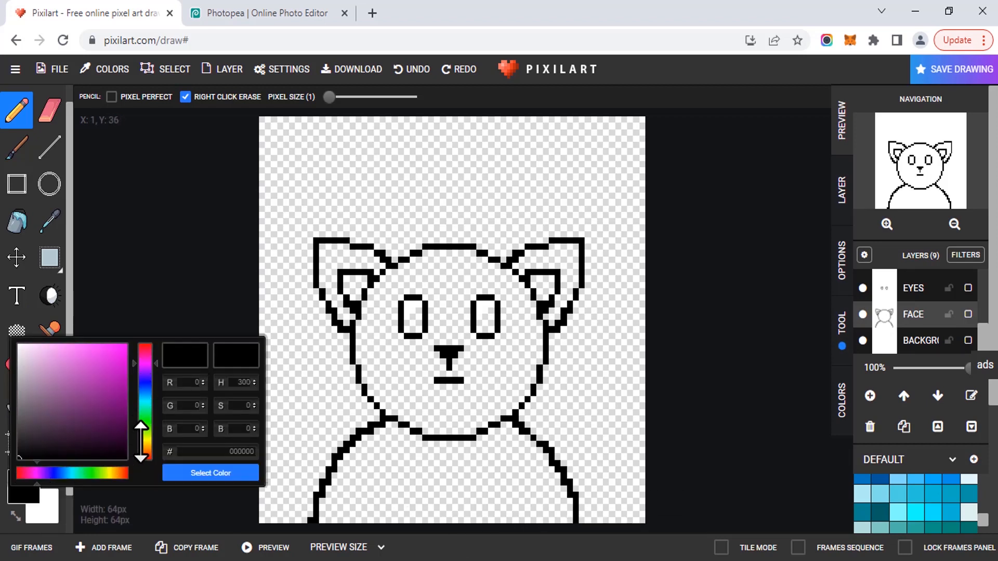
left_click_drag(145, 432, 145, 446)
left_click(55, 343)
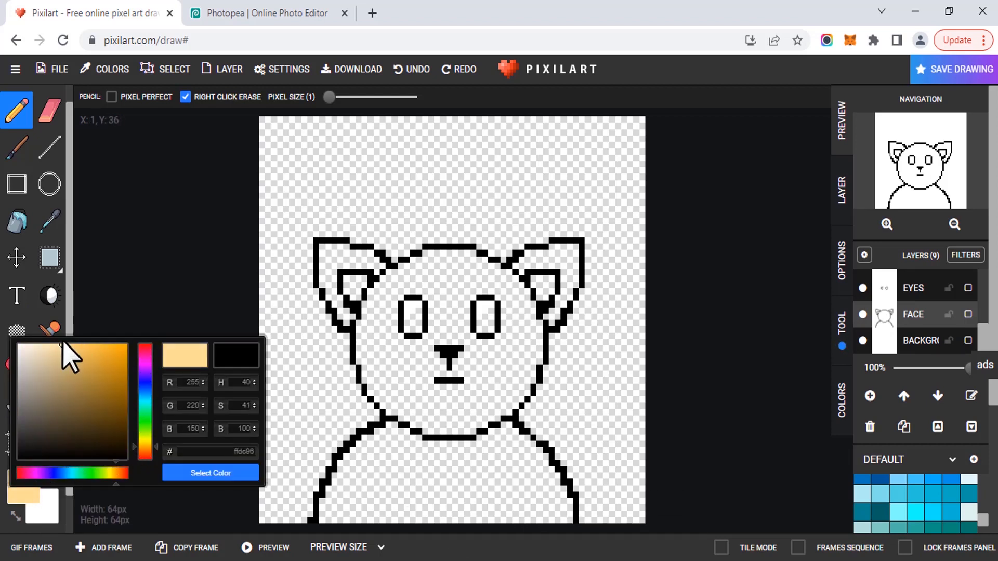
left_click(242, 473)
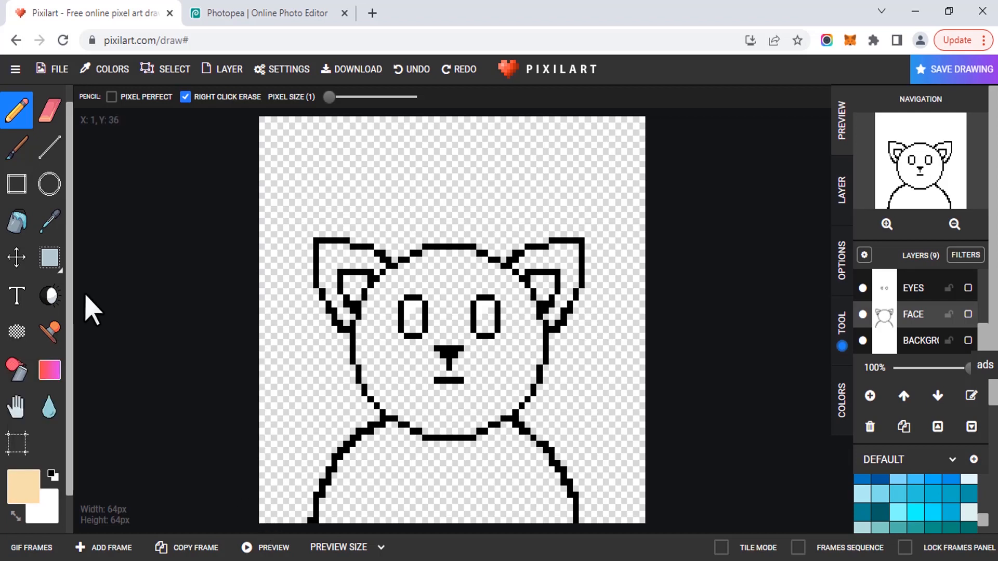
left_click(17, 221)
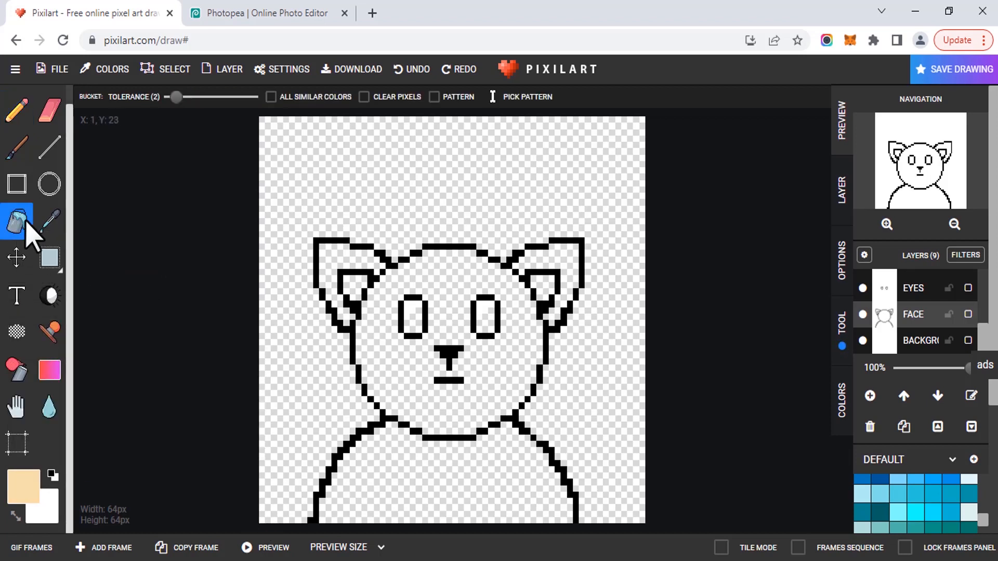
left_click(504, 358)
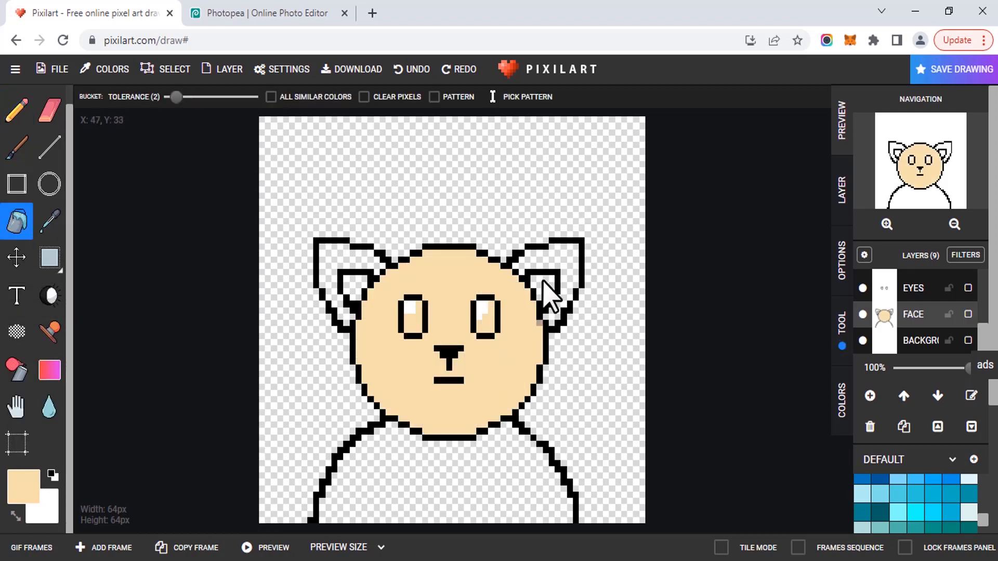
left_click(570, 260)
left_click(359, 257)
left_click(386, 486)
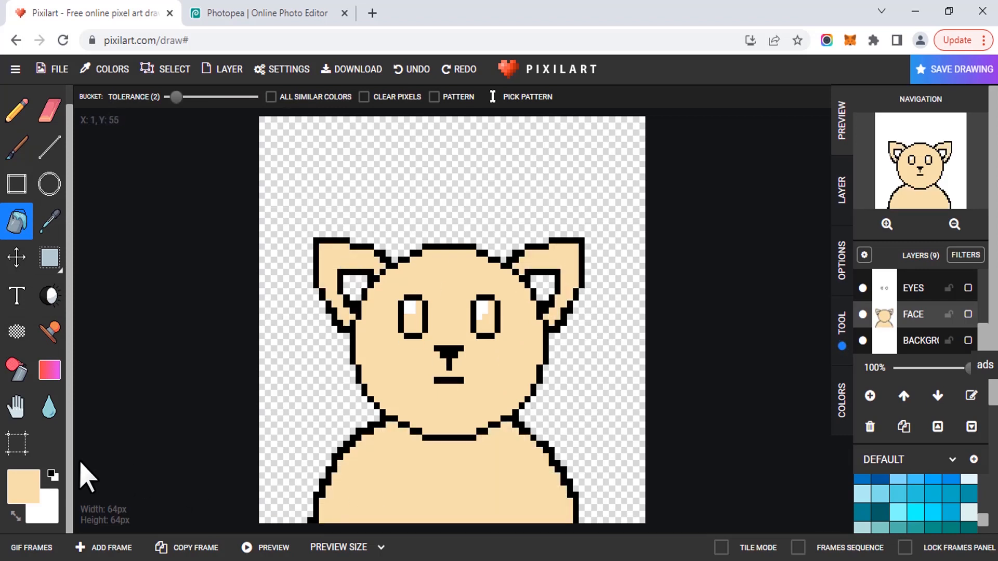
- Bucket-fill both inner ears on the Face layer with a darker tan brown
left_click(26, 493)
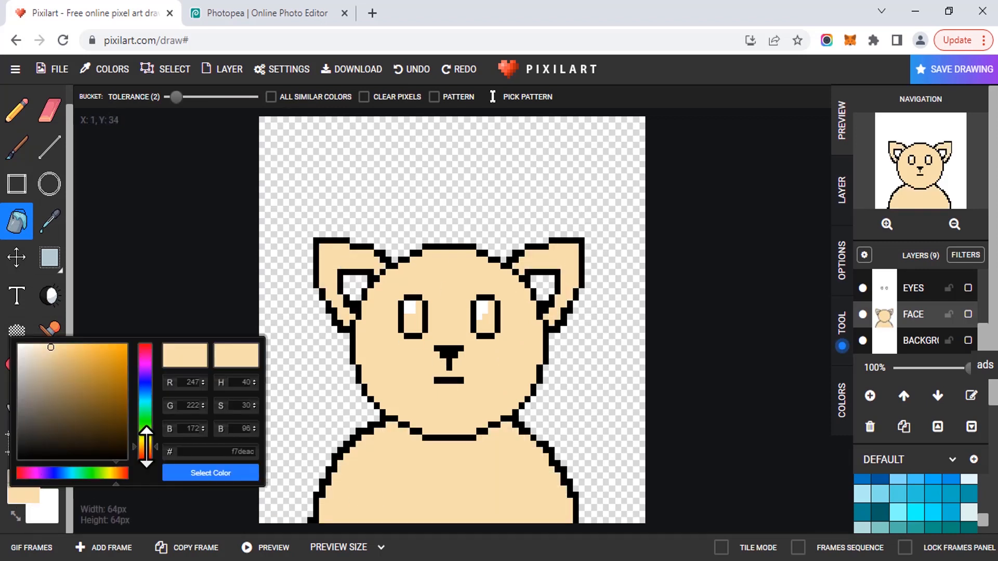
left_click(79, 370)
left_click(196, 475)
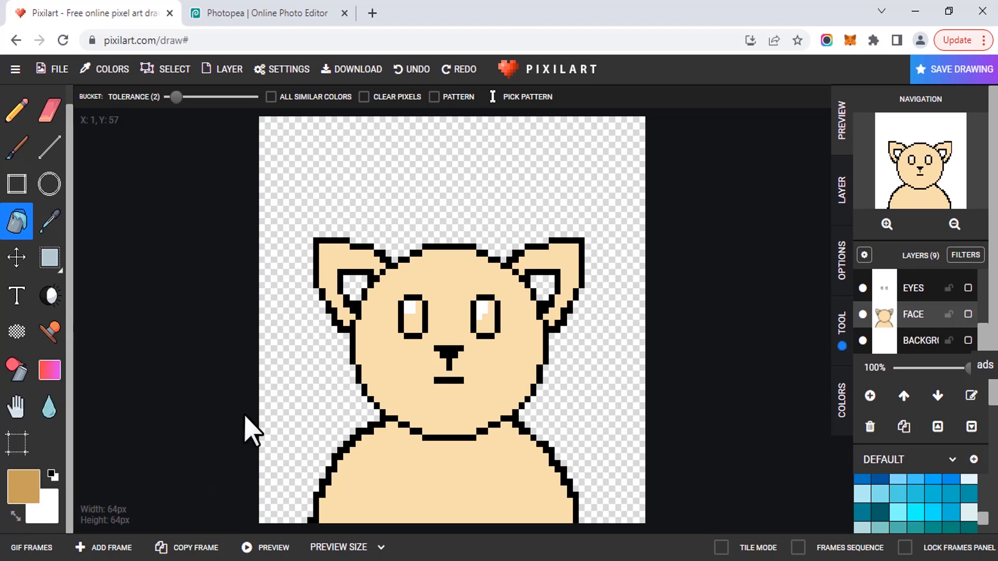
left_click(544, 288)
- On the Eyes layer, bucket-fill both eyes around the white highlights with dark grey-brown
left_click(922, 293)
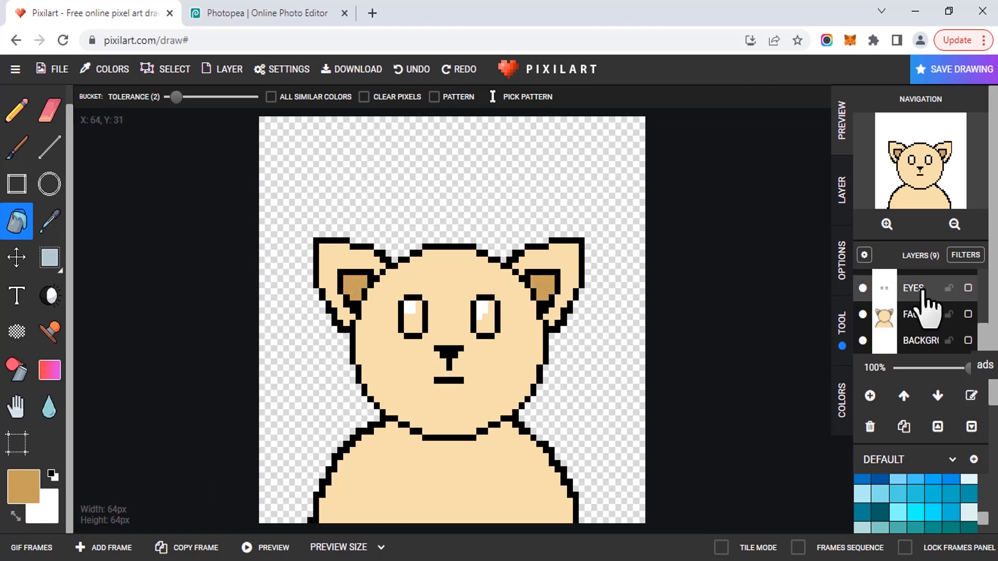
left_click(26, 499)
left_click_drag(51, 440, 40, 414)
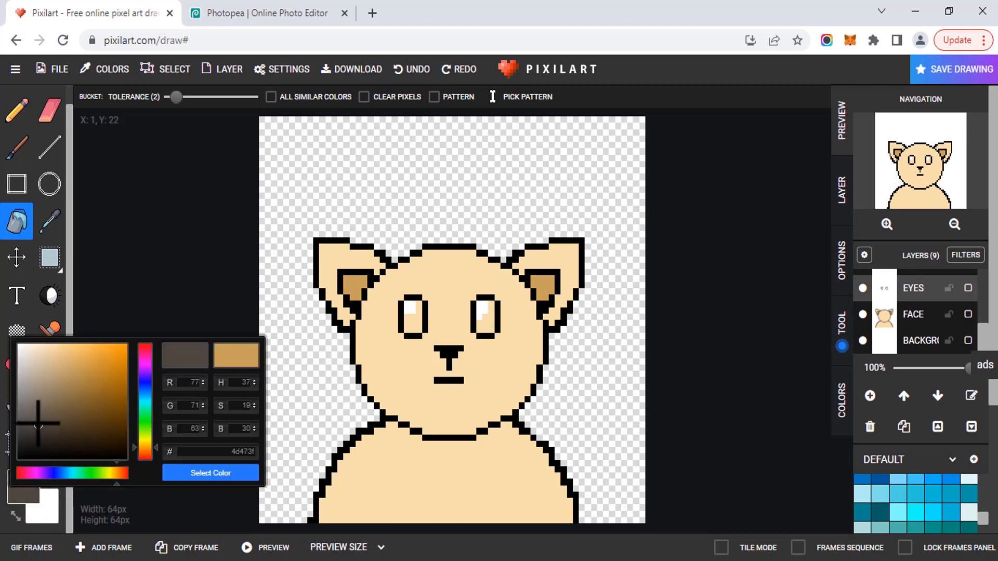
left_click(200, 474)
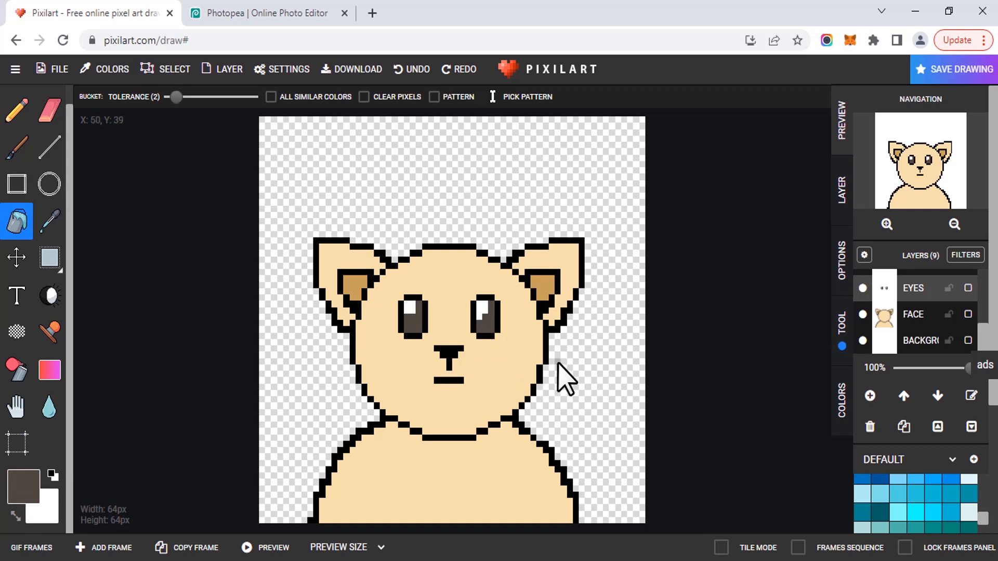
- Show the mouth, nose, eyes and face copy layers and hide the original Mouth, Nose, Eyes and Face layers
scroll(926, 333, "up", 3)
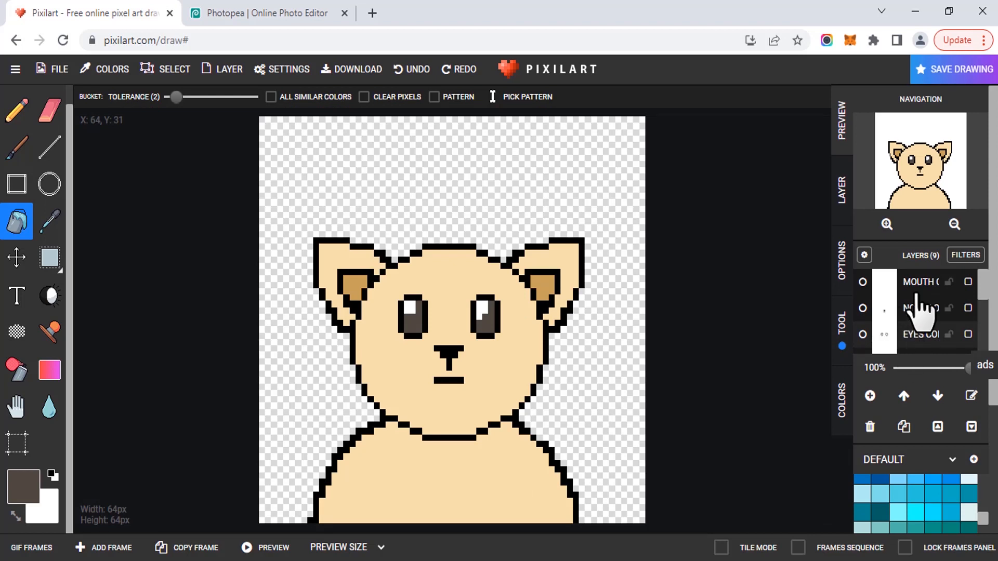
scroll(867, 299, "down", 1)
scroll(876, 323, "up", 1)
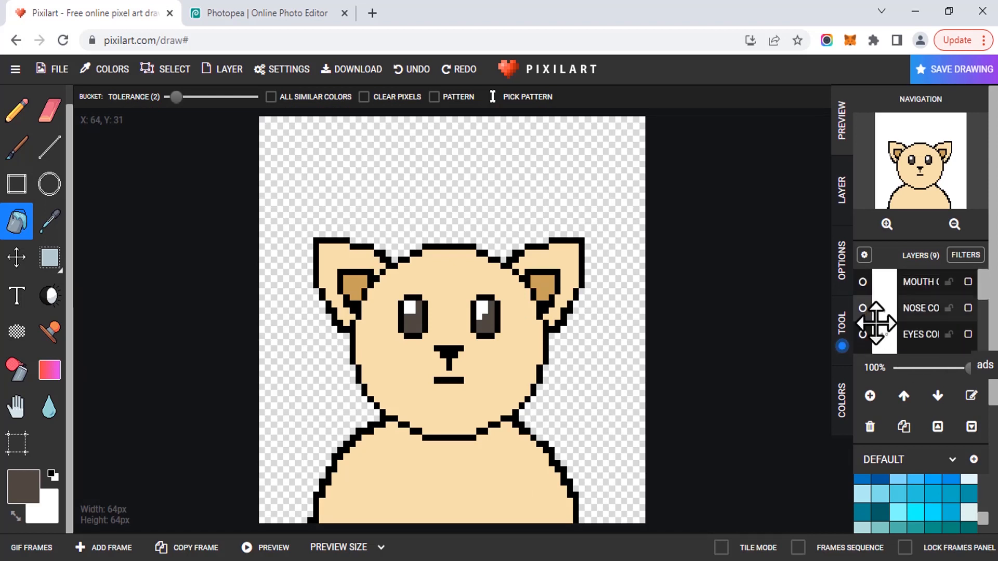
scroll(876, 324, "down", 1)
scroll(870, 319, "up", 1)
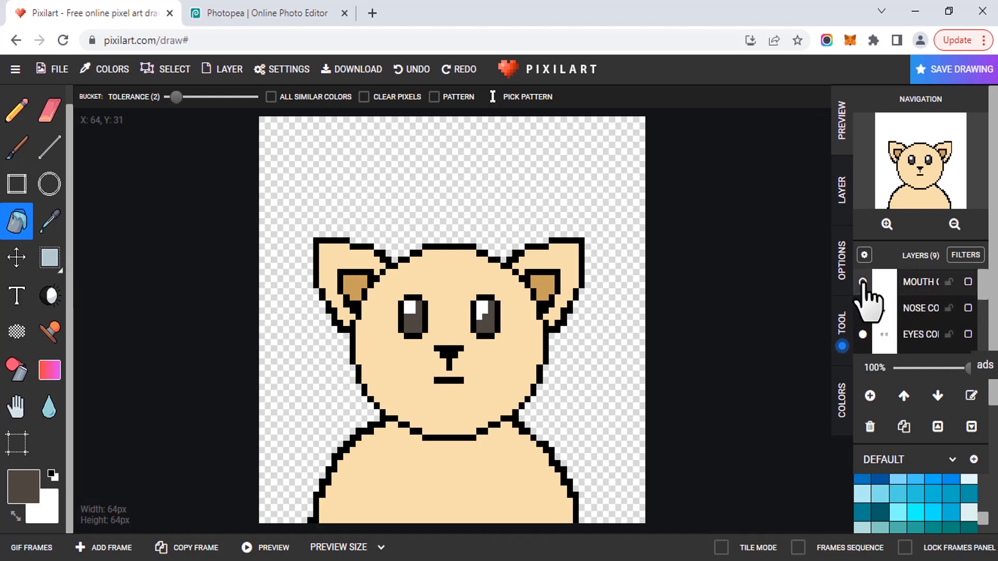
scroll(866, 291, "down", 2)
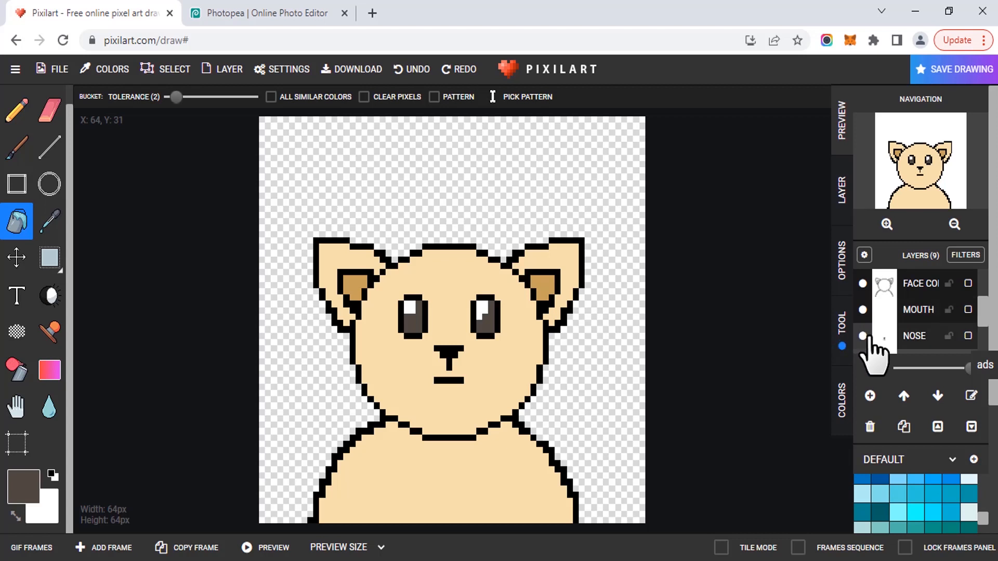
scroll(878, 325, "down", 2)
left_click(864, 313)
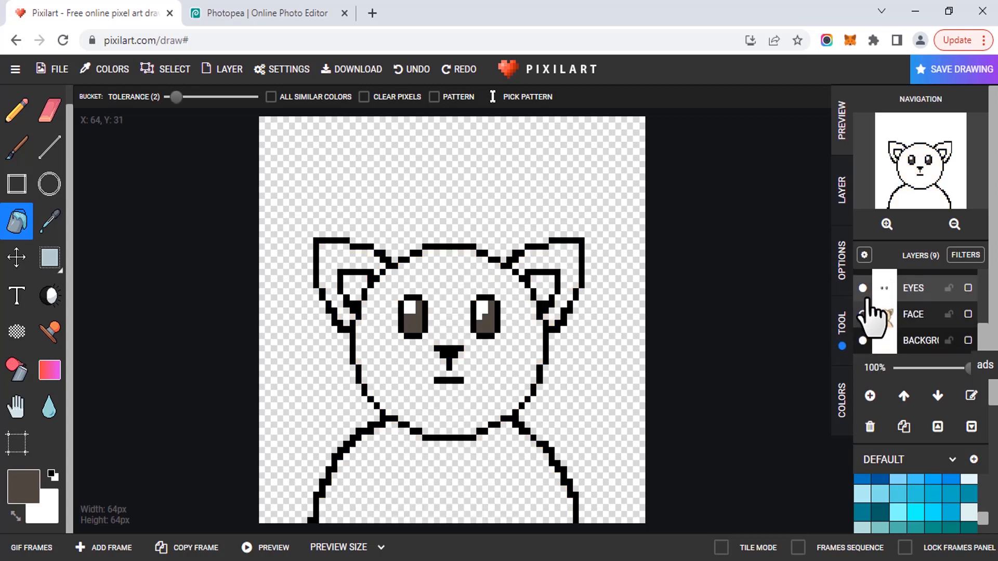
left_click(864, 290)
scroll(871, 315, "up", 2)
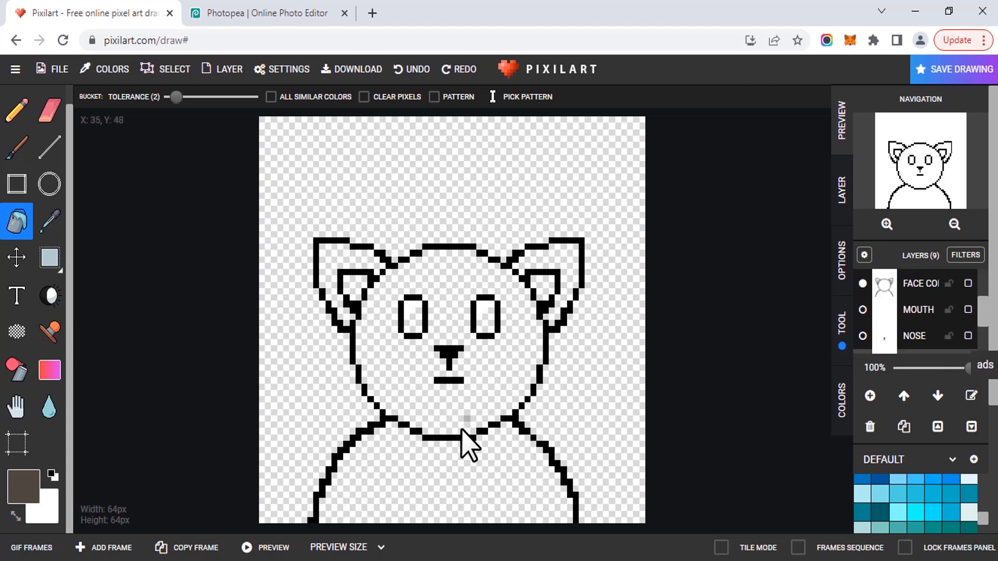
- On the Face copy layer, bucket-fill the head, body and both outer ears with light pink
left_click(23, 487)
left_click(123, 389)
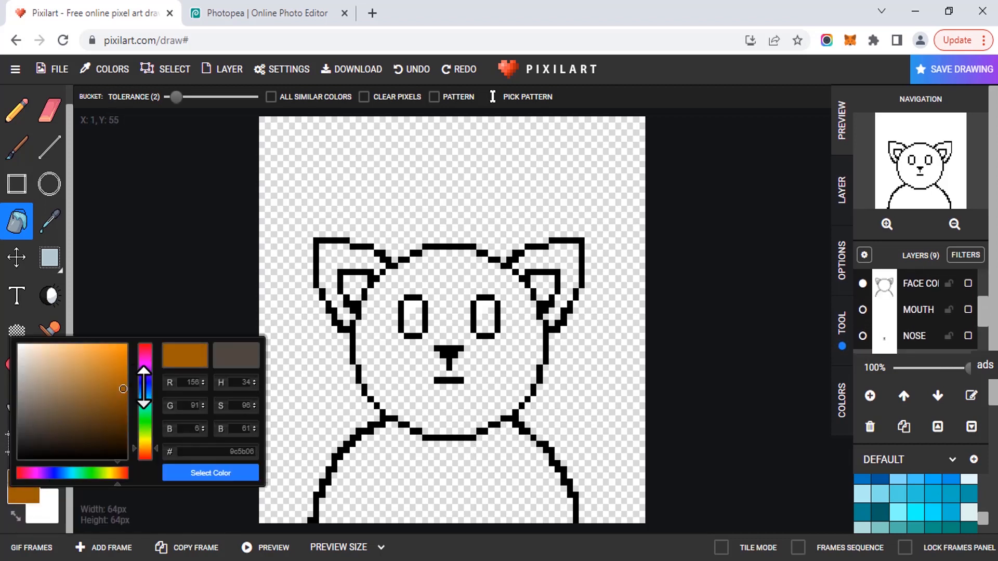
left_click_drag(104, 395, 93, 414)
left_click_drag(146, 390, 145, 364)
left_click_drag(72, 363, 66, 340)
left_click(210, 473)
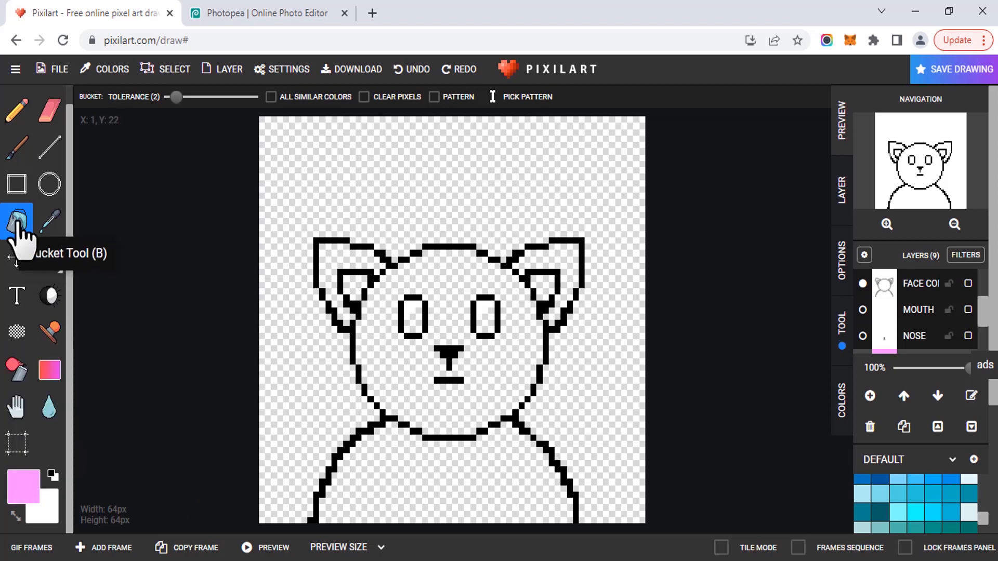
left_click(920, 285)
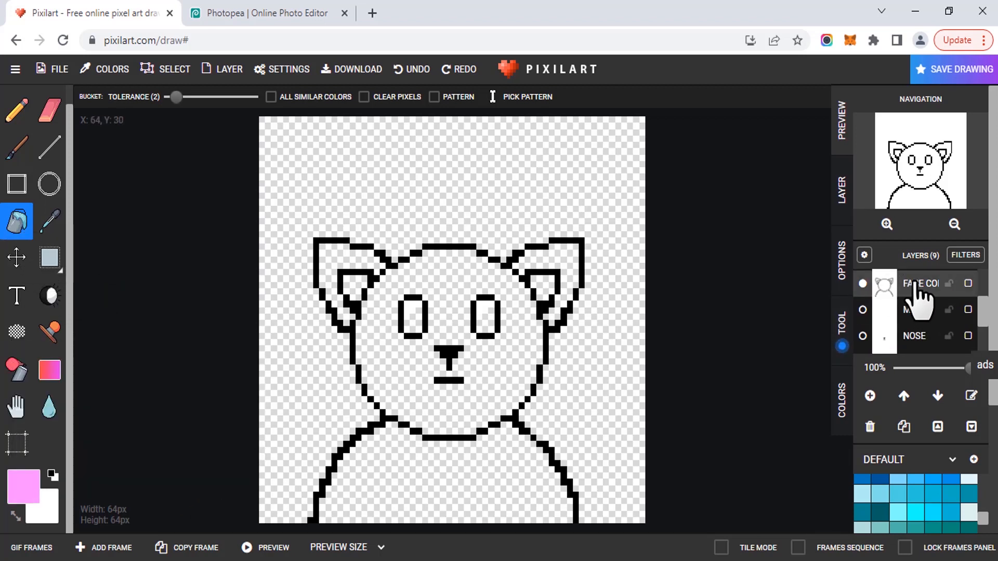
left_click(515, 359)
left_click(494, 452)
left_click(361, 271)
left_click(567, 276)
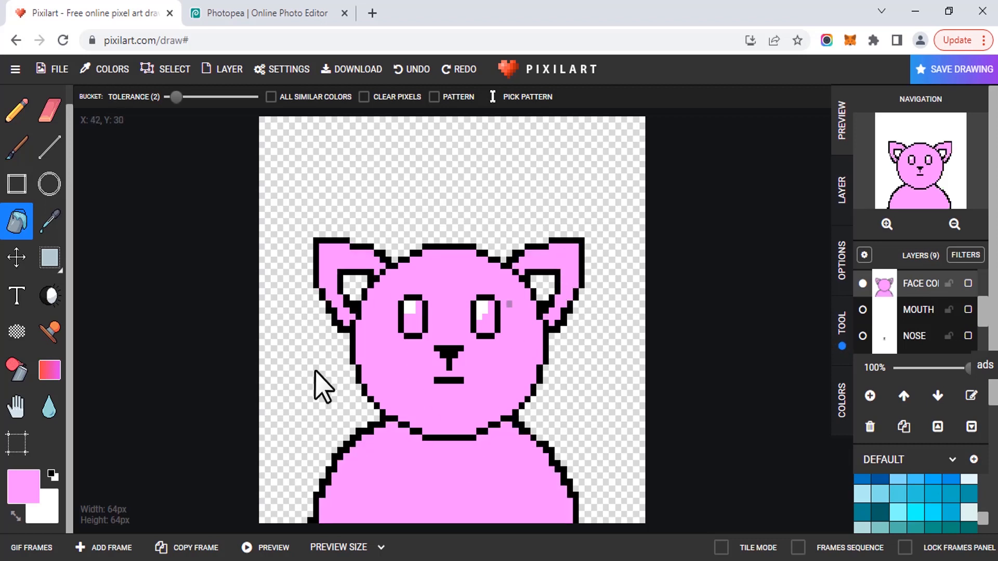
- Bucket-fill both inner ears on the Face copy layer with a darker purple
left_click(26, 488)
mouse_move(107, 366)
left_mouse_down()
mouse_move(85, 374)
mouse_move(86, 386)
left_mouse_up()
left_click(211, 473)
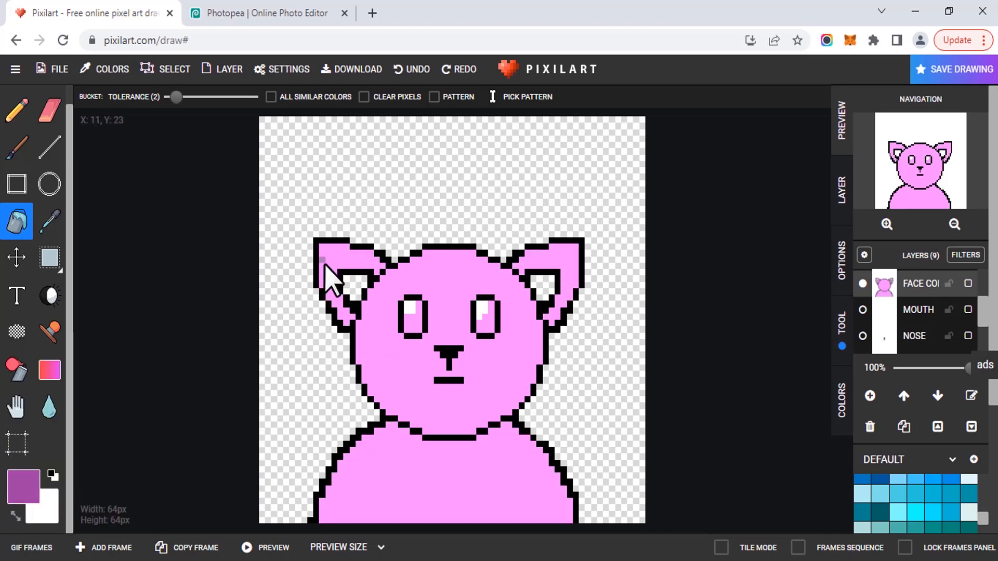
left_click(354, 285)
left_click(555, 289)
- On the Eyes copy layer, bucket-fill both eyes around the white highlights with green (#59de71)
scroll(936, 338, "down", 2)
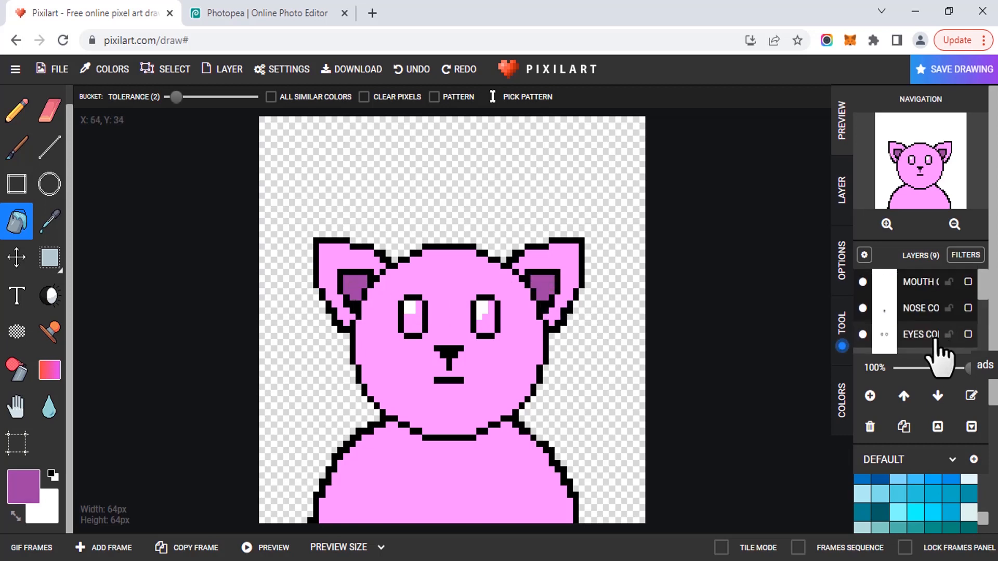
scroll(934, 337, "up", 2)
scroll(930, 337, "down", 1)
left_click(23, 486)
left_click(145, 417)
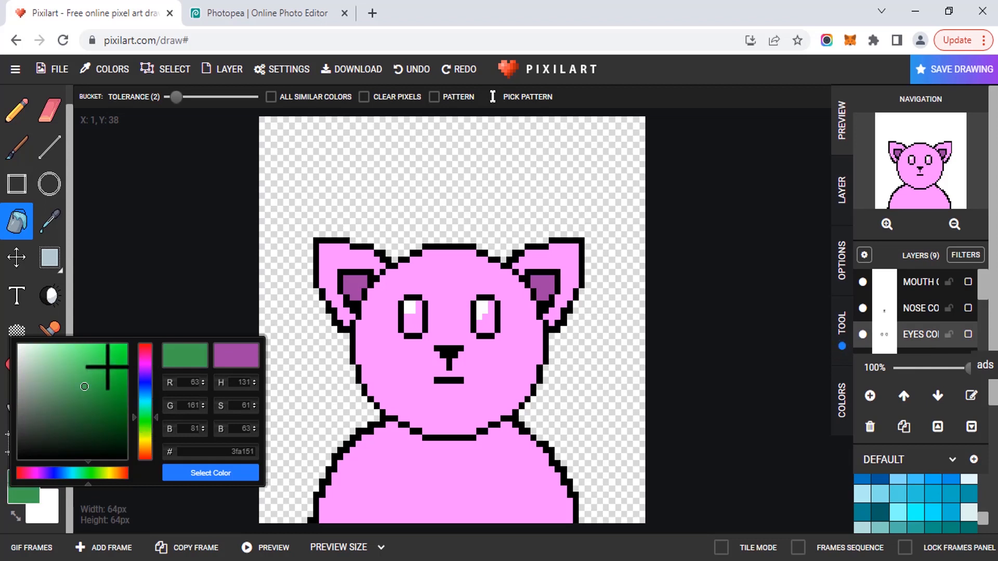
left_click(84, 359)
left_click(193, 473)
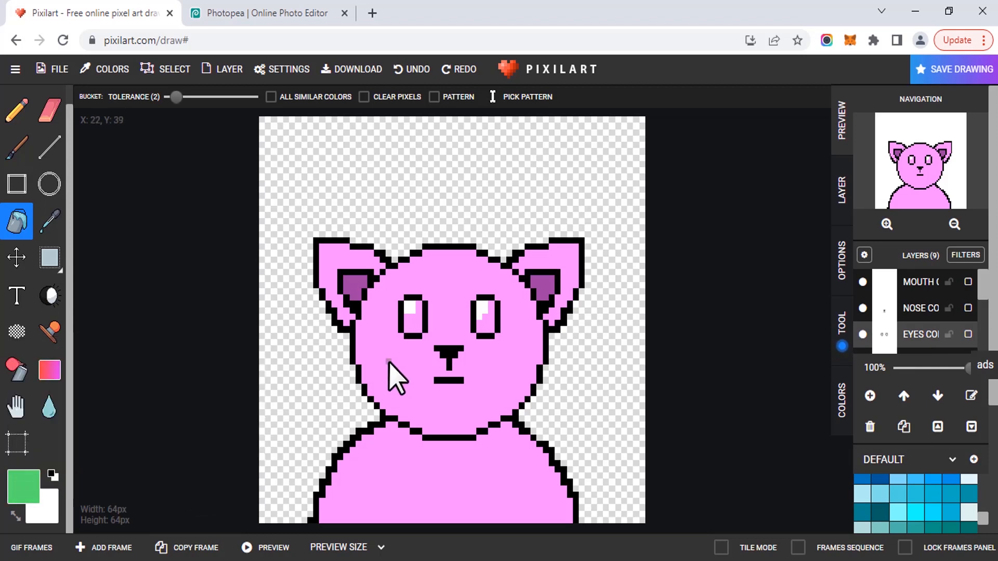
left_click(415, 325)
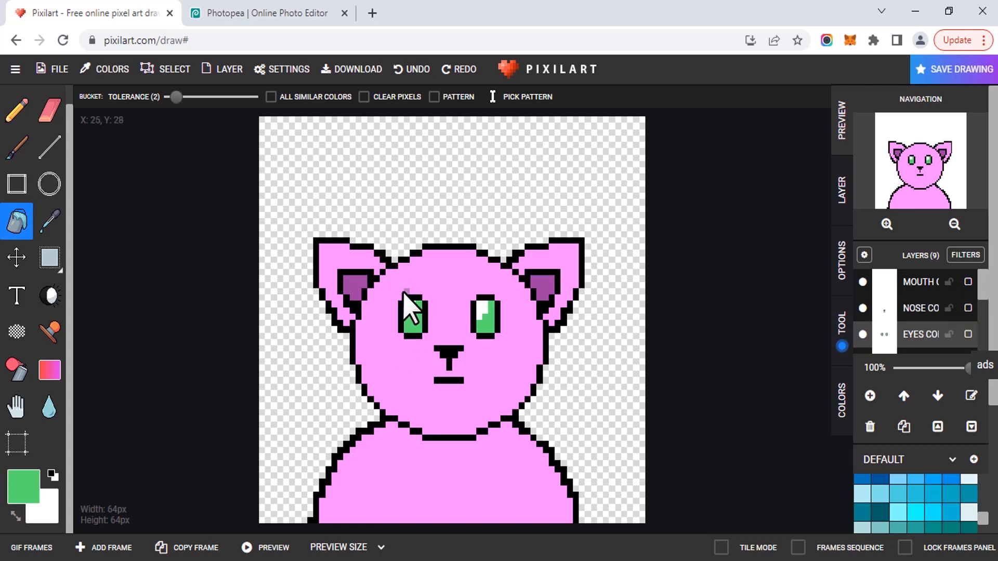
- On the Face copy layer, dither small blush marks onto both cheeks in hot pink (#f21d6f)
left_click(21, 339)
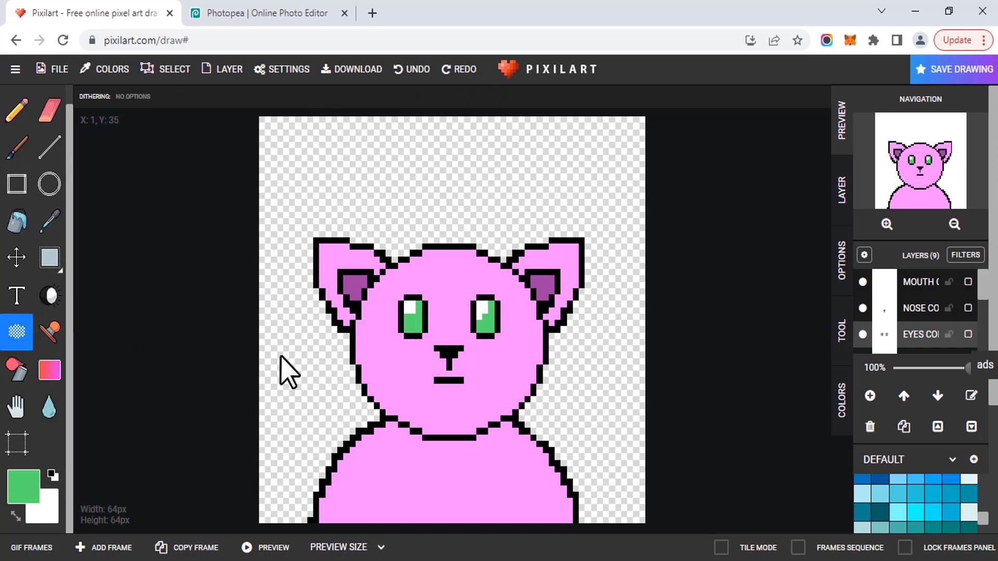
left_click(401, 362)
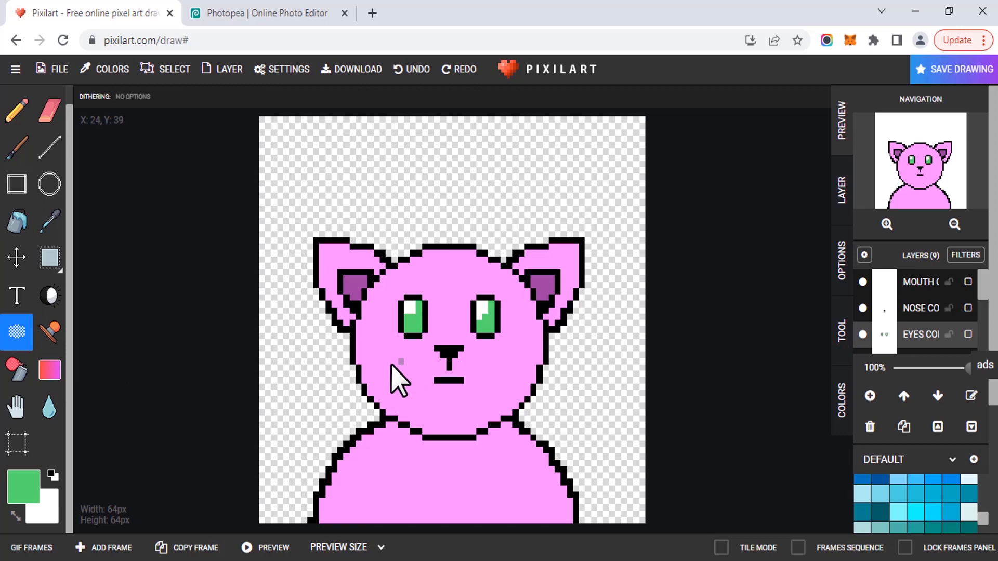
left_click(32, 486)
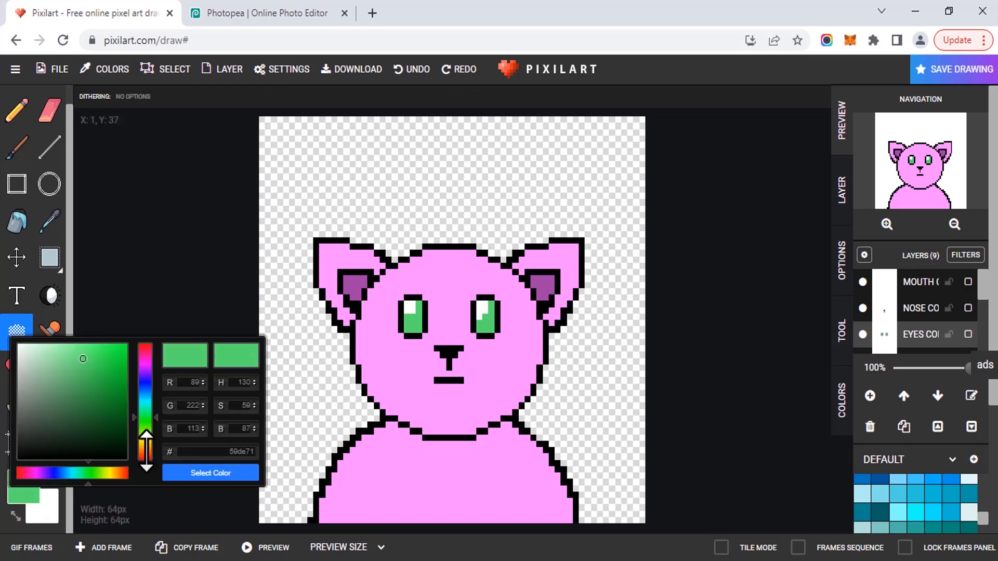
left_click_drag(146, 456, 146, 357)
left_click(111, 344)
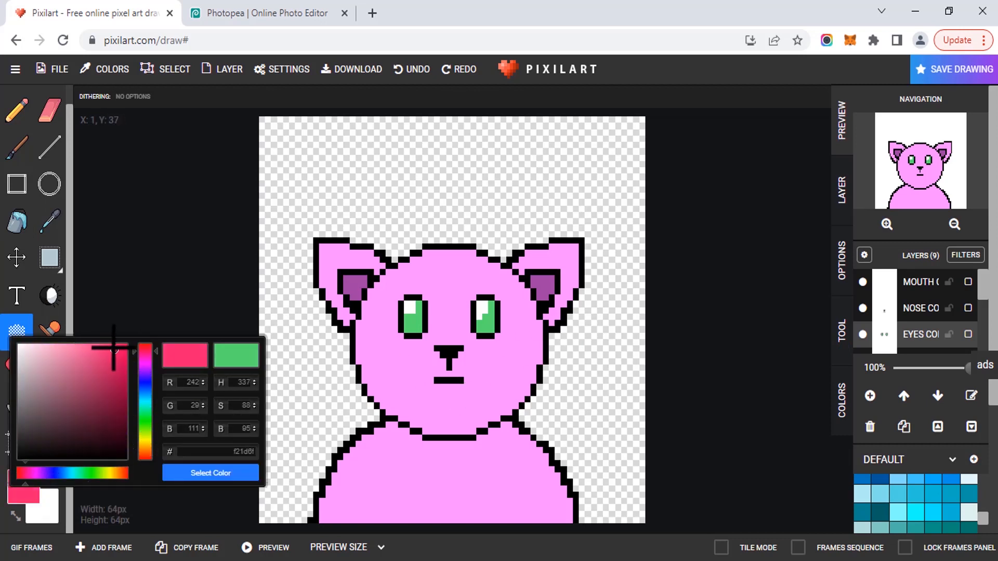
left_click(210, 473)
scroll(883, 323, "up", 1)
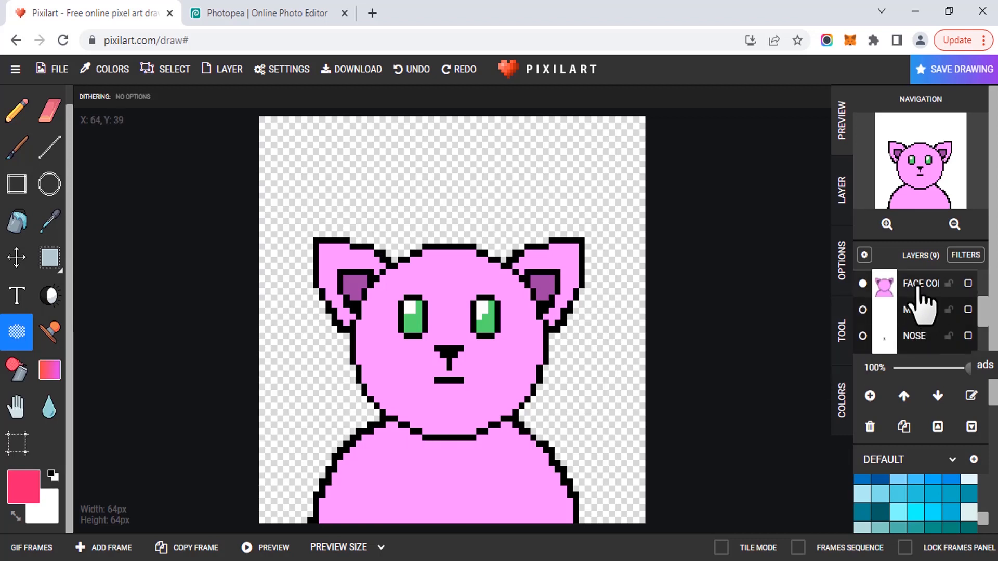
left_click(921, 289)
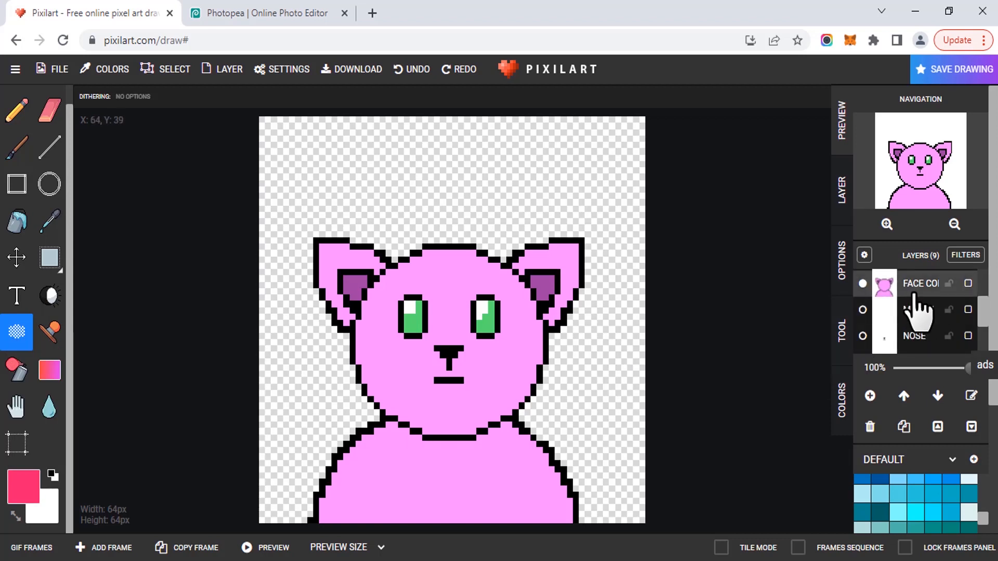
left_click(407, 364)
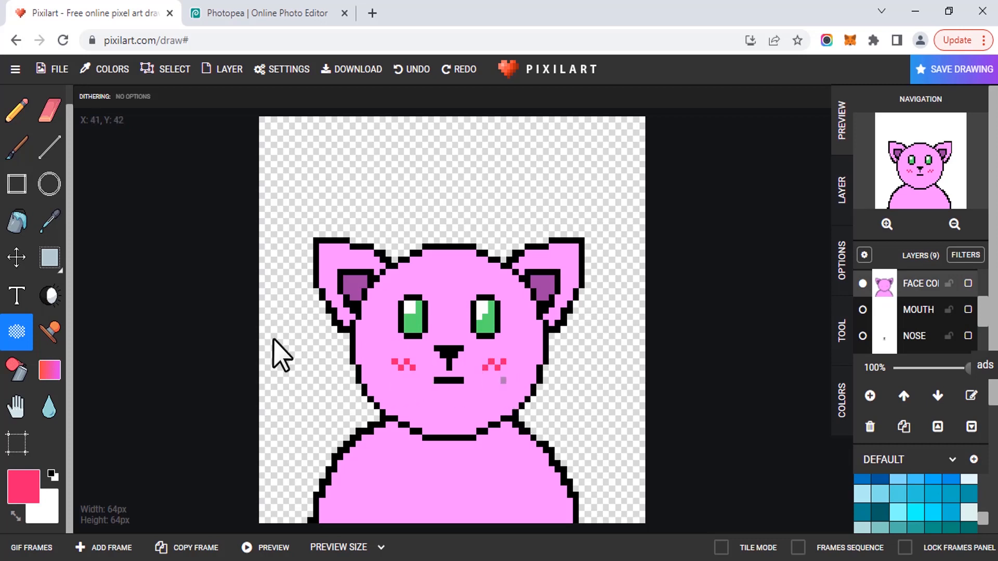
- Draw black pencil whiskers outward from both sides of the head on the Face copy layer
left_click(30, 122)
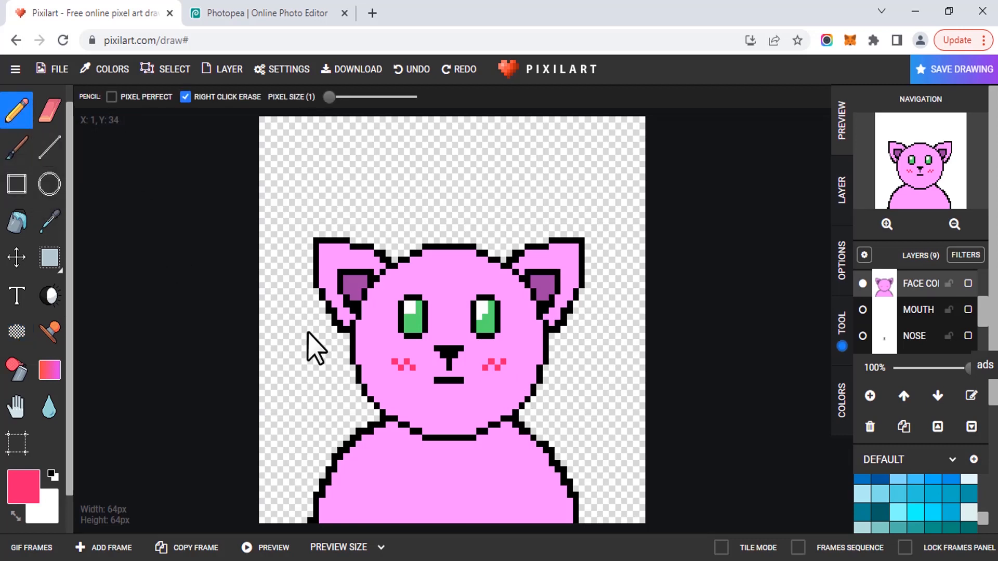
left_click(53, 475)
mouse_move(358, 355)
left_mouse_down()
mouse_move(331, 343)
mouse_move(367, 369)
mouse_move(337, 376)
mouse_move(363, 382)
mouse_move(327, 400)
left_mouse_up()
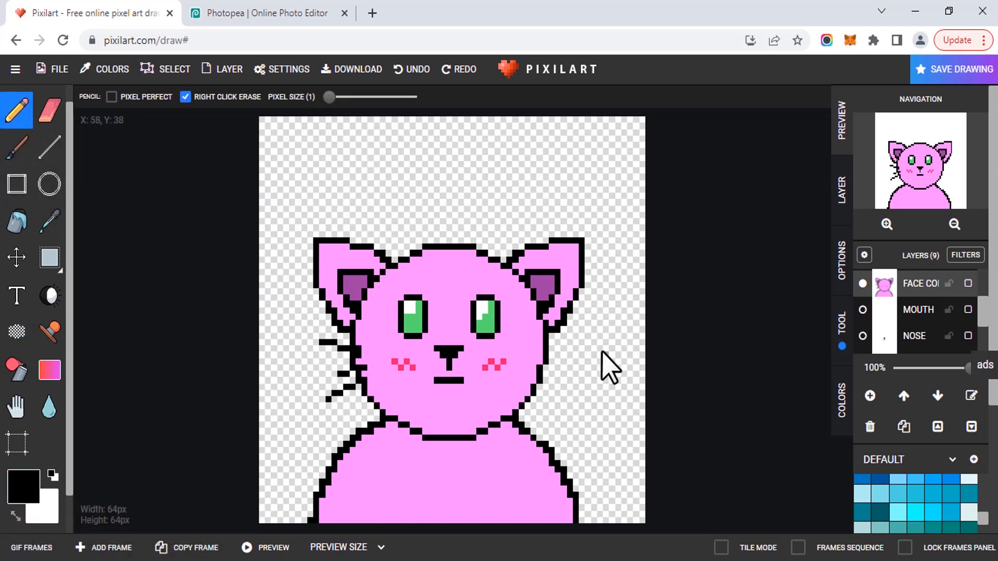
left_click_drag(545, 348, 585, 348)
mouse_move(541, 368)
left_mouse_down()
mouse_move(562, 368)
mouse_move(572, 401)
left_mouse_up()
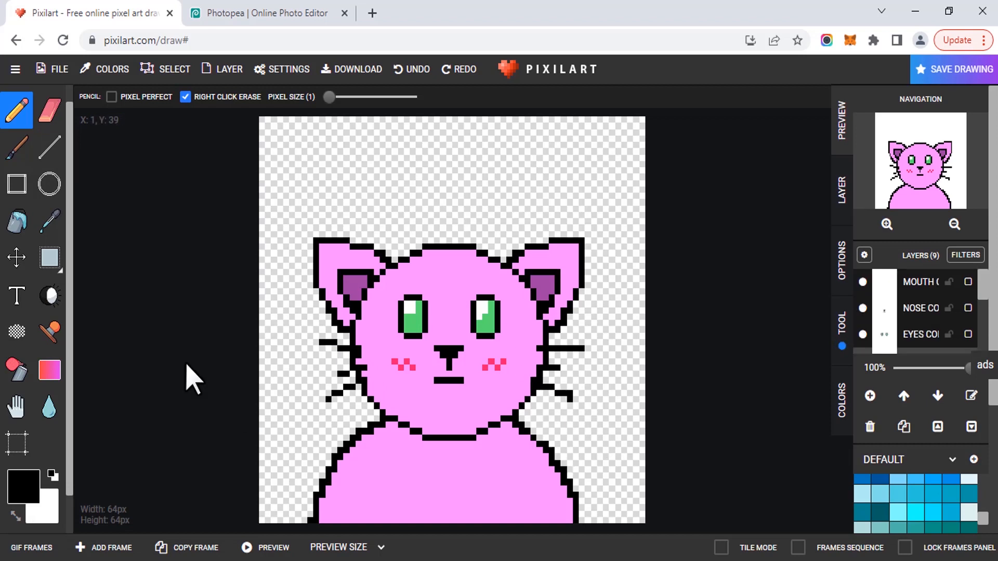
- Darken a shadow band under the chin and along the right inner edge of the head at strength 0.3
left_click(53, 296)
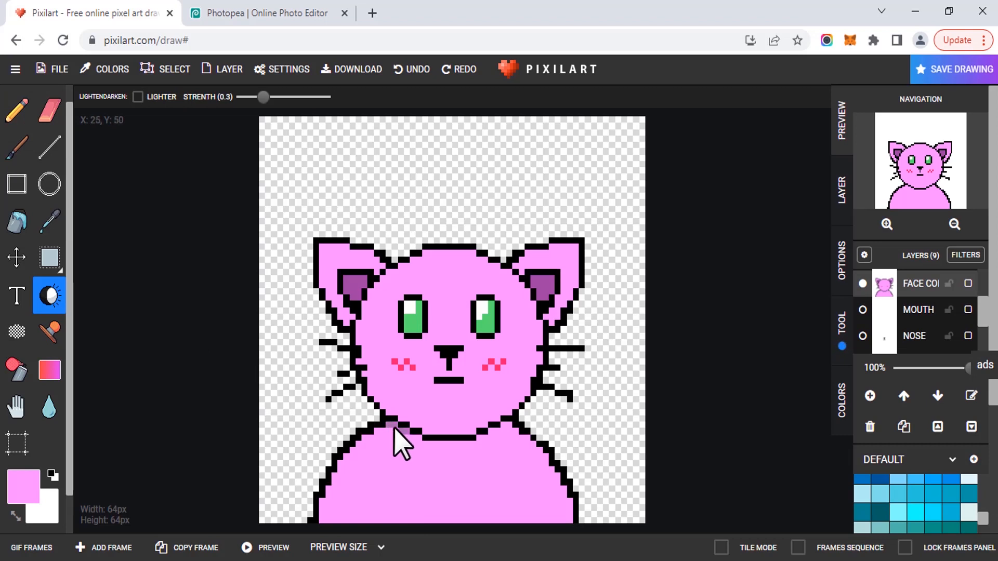
mouse_move(394, 429)
left_mouse_down()
mouse_move(448, 441)
mouse_move(460, 441)
mouse_move(421, 437)
mouse_move(491, 439)
left_mouse_up()
mouse_move(485, 263)
left_mouse_down()
mouse_move(517, 292)
mouse_move(513, 395)
mouse_move(534, 300)
mouse_move(510, 410)
left_mouse_up()
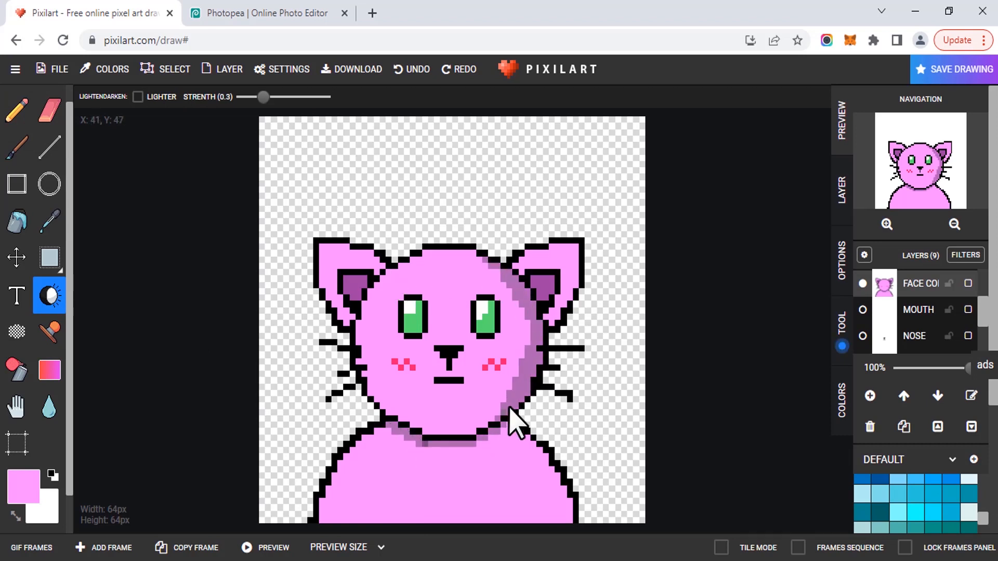
- Lighten the left edges of the head and body and the area below the mouth, and darken the body's right edge
left_click(167, 107)
mouse_move(407, 267)
left_mouse_down()
mouse_move(360, 305)
mouse_move(358, 333)
mouse_move(318, 255)
mouse_move(396, 422)
mouse_move(443, 392)
mouse_move(509, 484)
mouse_move(378, 436)
left_mouse_up()
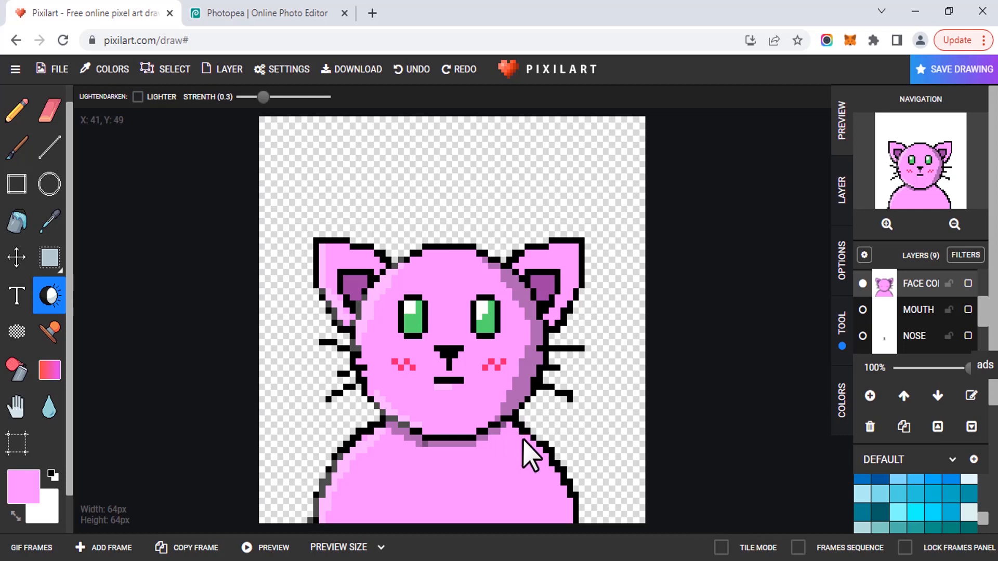
mouse_move(524, 439)
left_mouse_down()
mouse_move(561, 500)
mouse_move(543, 446)
mouse_move(553, 487)
left_mouse_up()
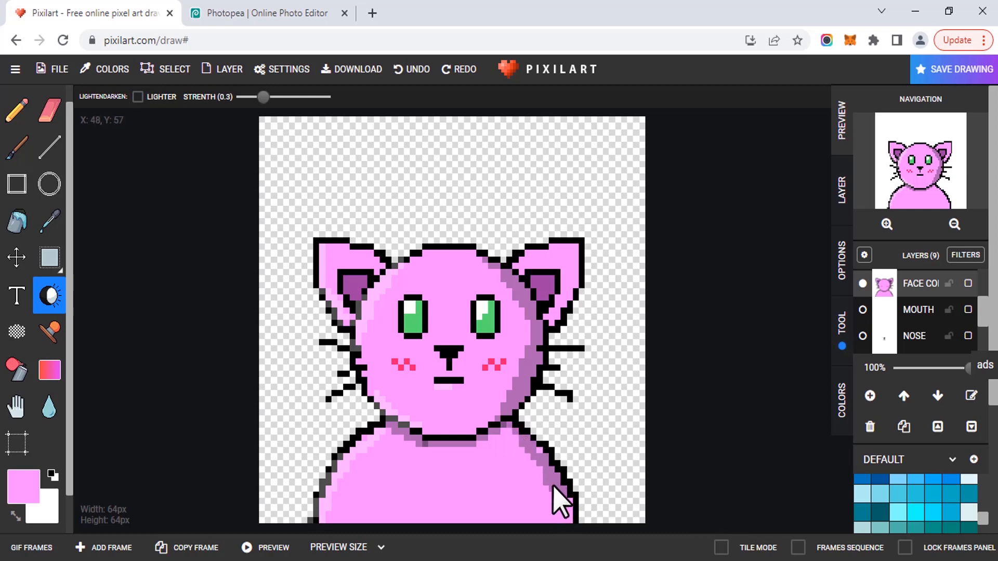
- Duplicate the nose copy layer and rename the lower of the two nose copies "nose 1"
scroll(920, 340, "down", 3)
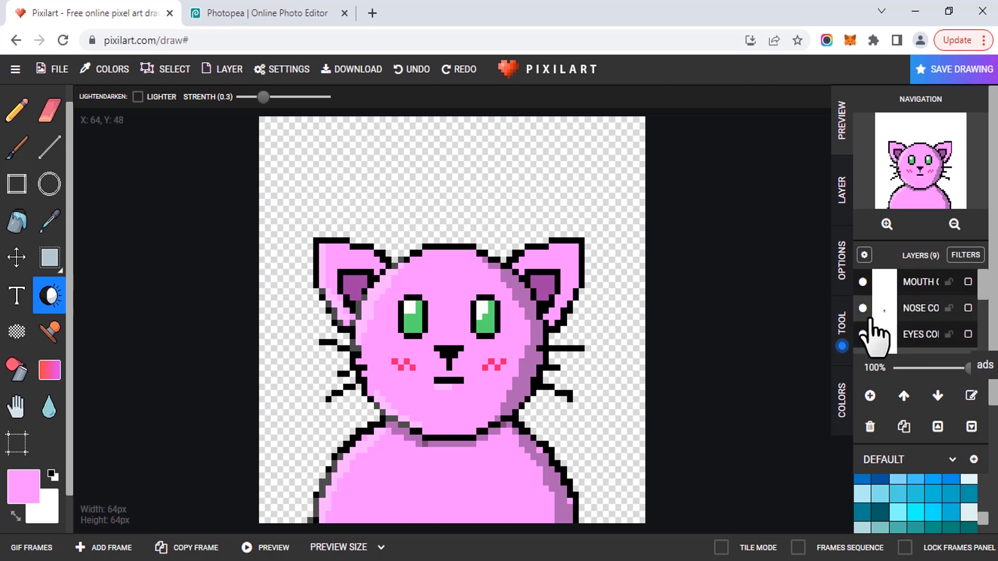
left_click(920, 319)
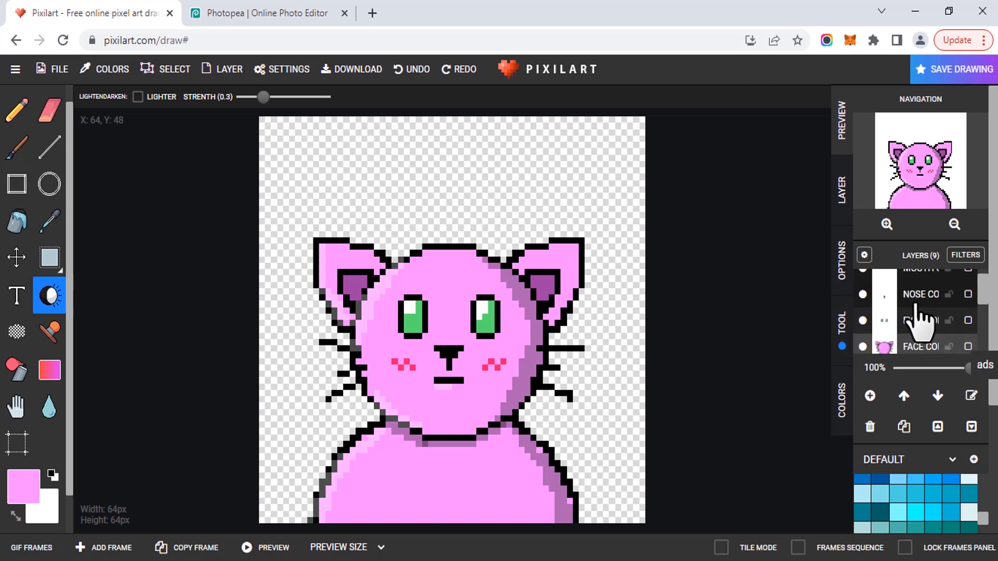
left_click(904, 427)
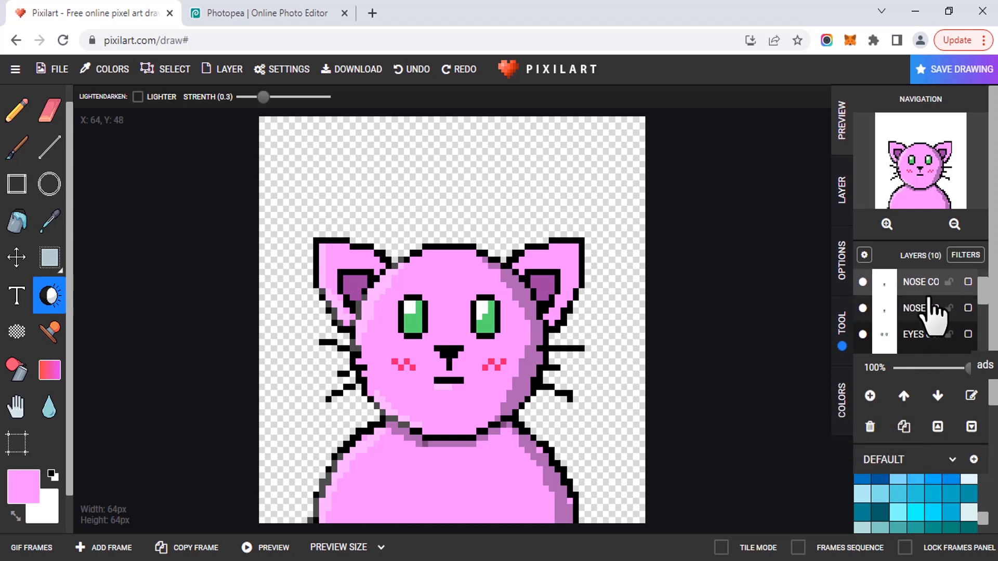
double_click(928, 312)
left_click_drag(395, 121, 369, 122)
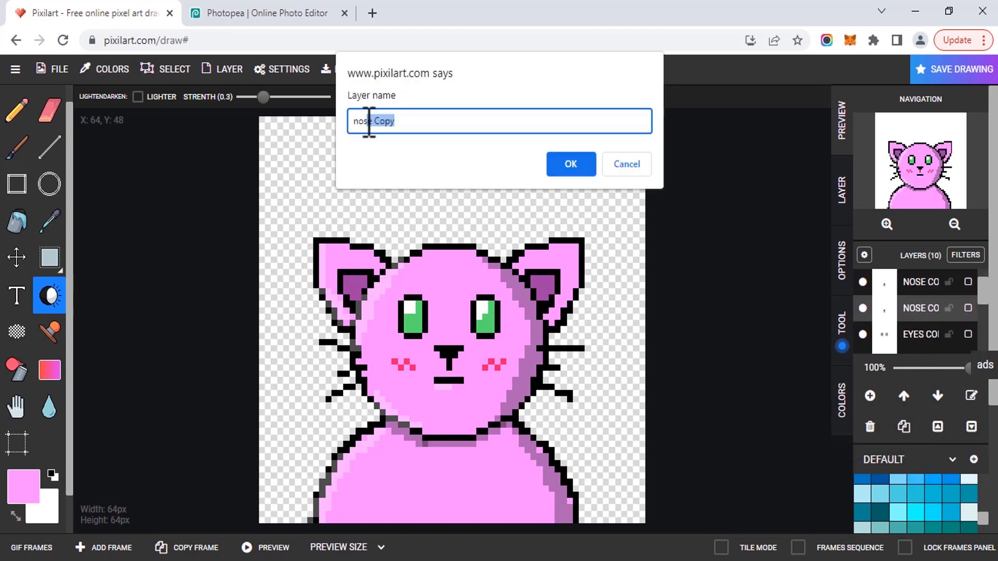
type("e 1")
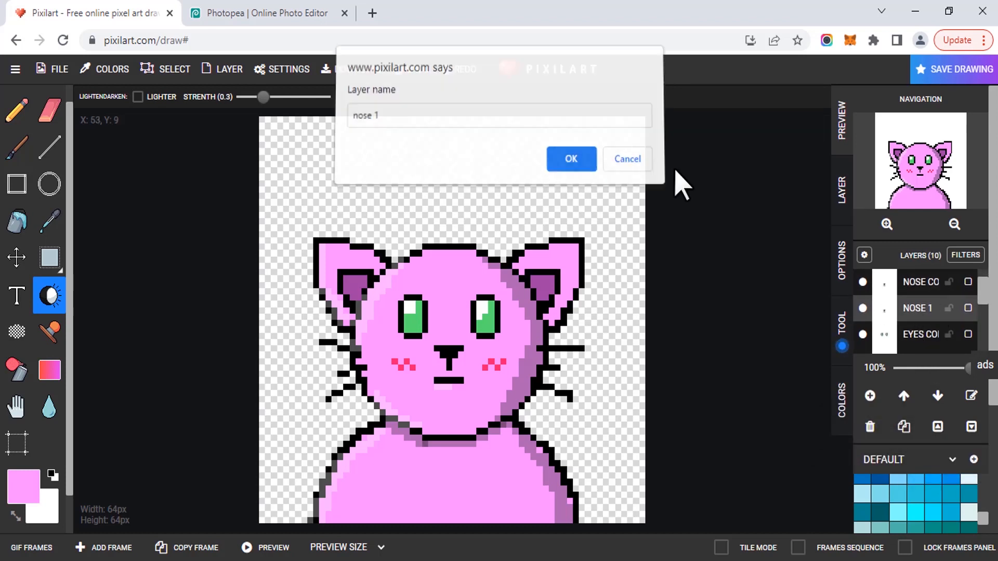
key("Return")
- Rename the upper nose copy layer "nose 2"
left_click(970, 394)
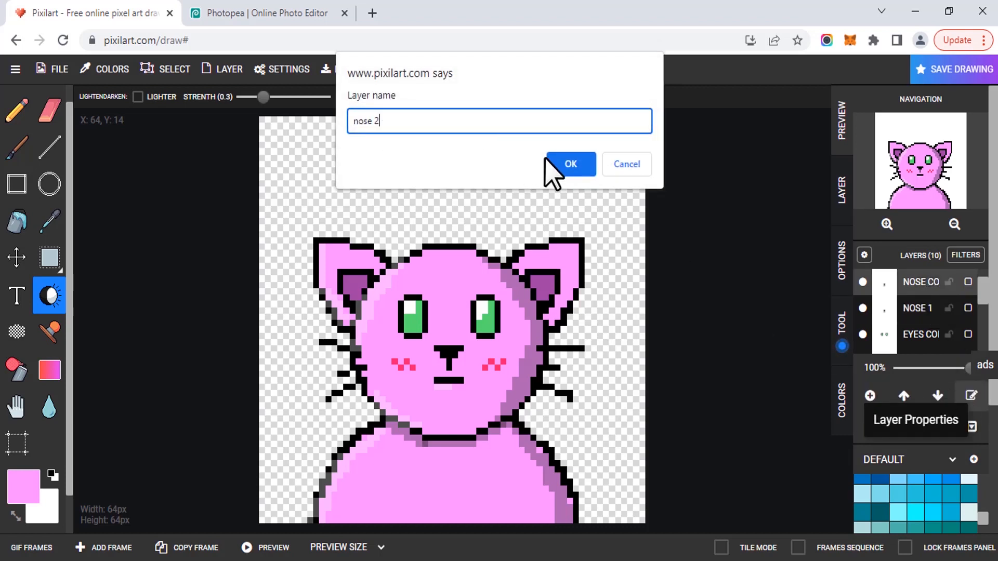
type("nose 2")
left_click(559, 166)
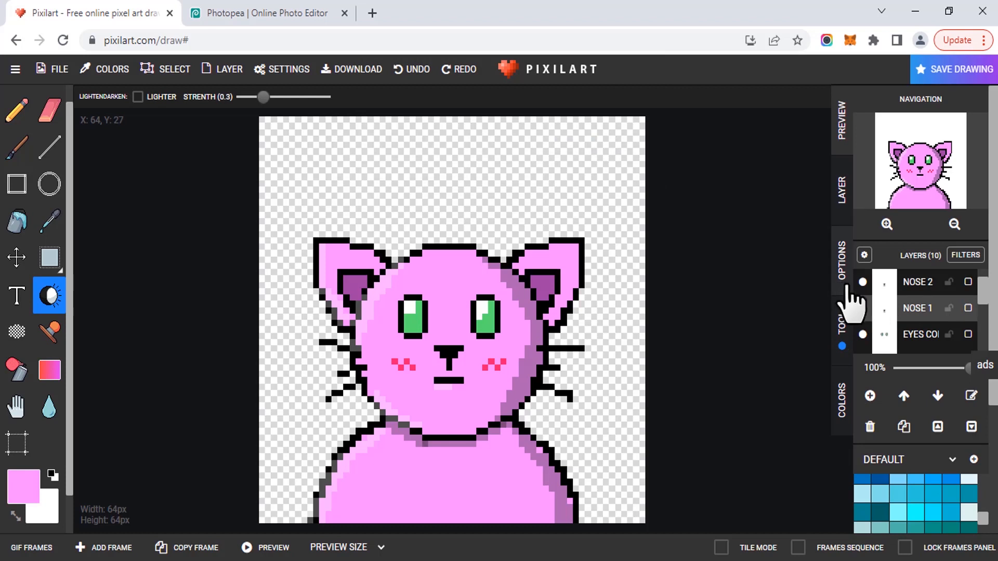
- With Nose 2 hidden, erase the vertical line beneath the nose on Nose 1, and swap the visibility of the two layers
left_click(49, 110)
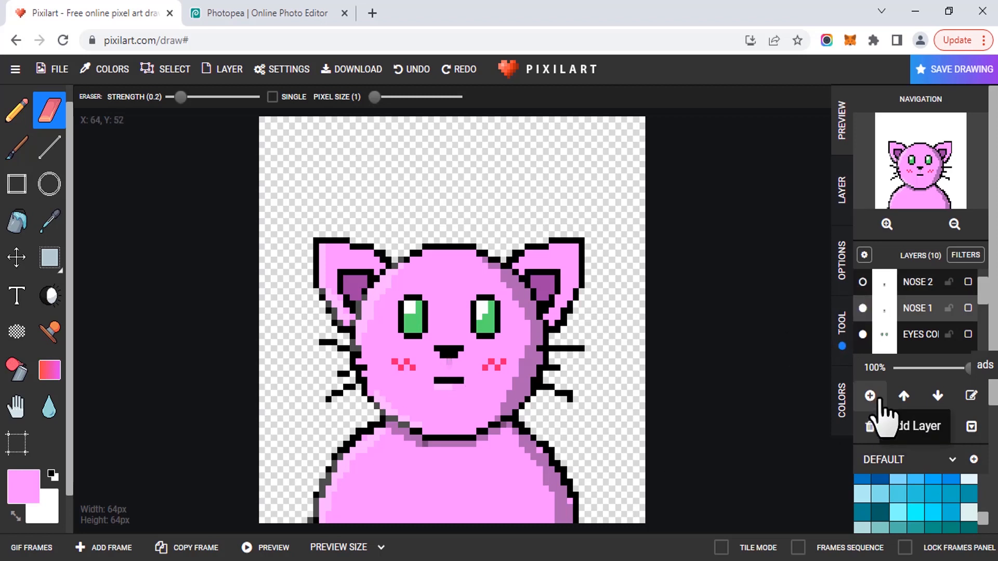
left_click(865, 309)
left_click(862, 282)
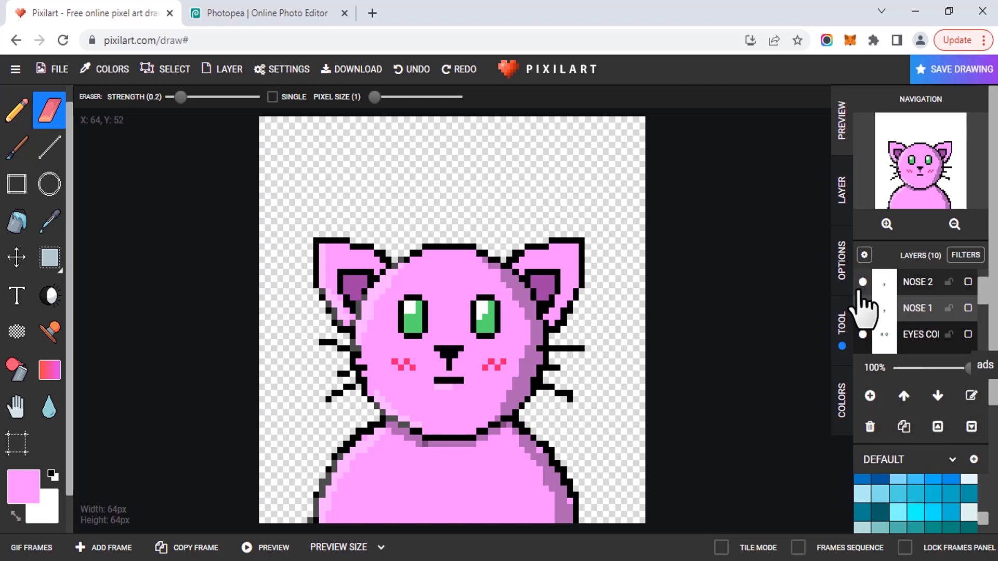
- On the Nose 2 layer, erase the outer pixels on both sides of the nose to narrow it
scroll(878, 306, "up", 1)
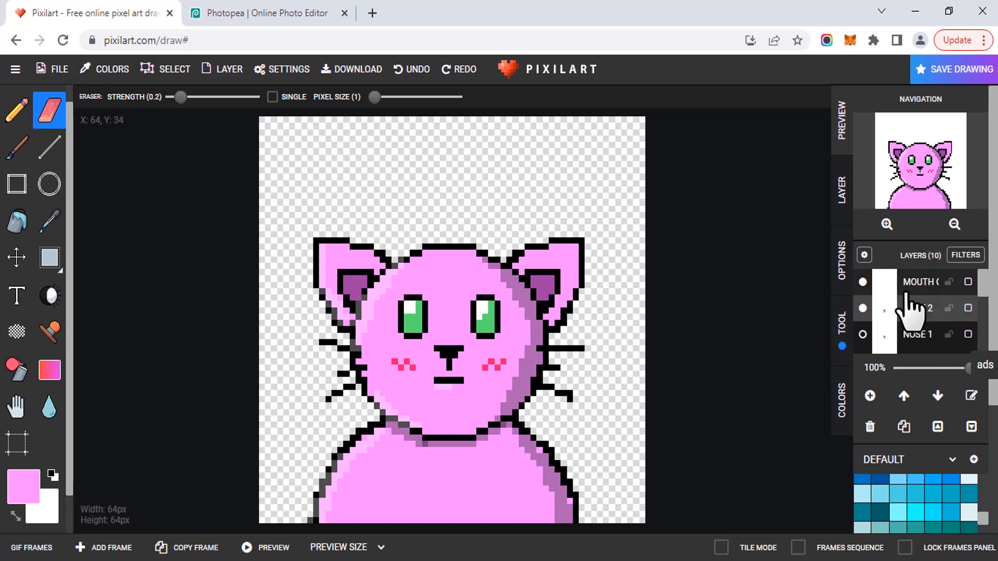
left_click(450, 388)
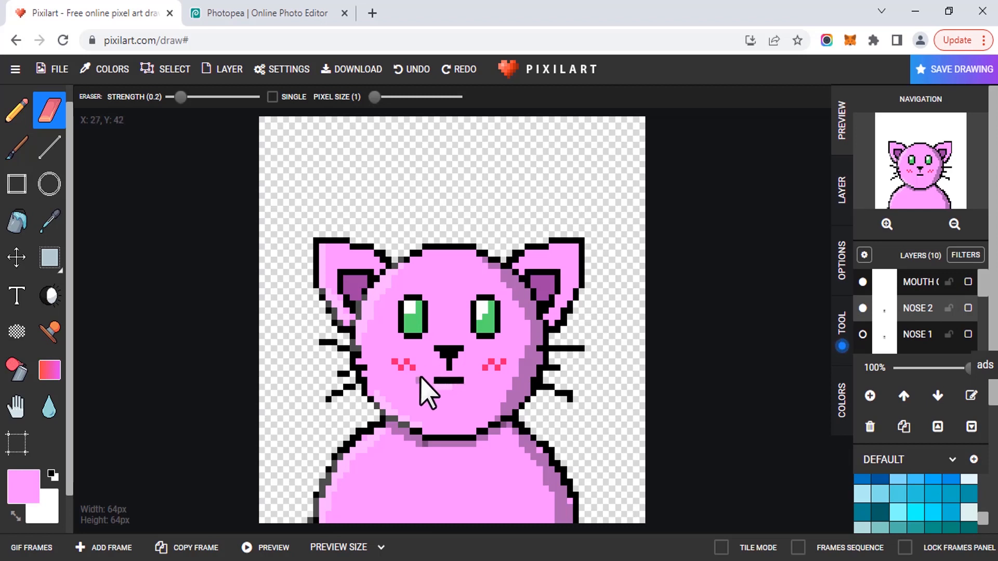
left_click(16, 110)
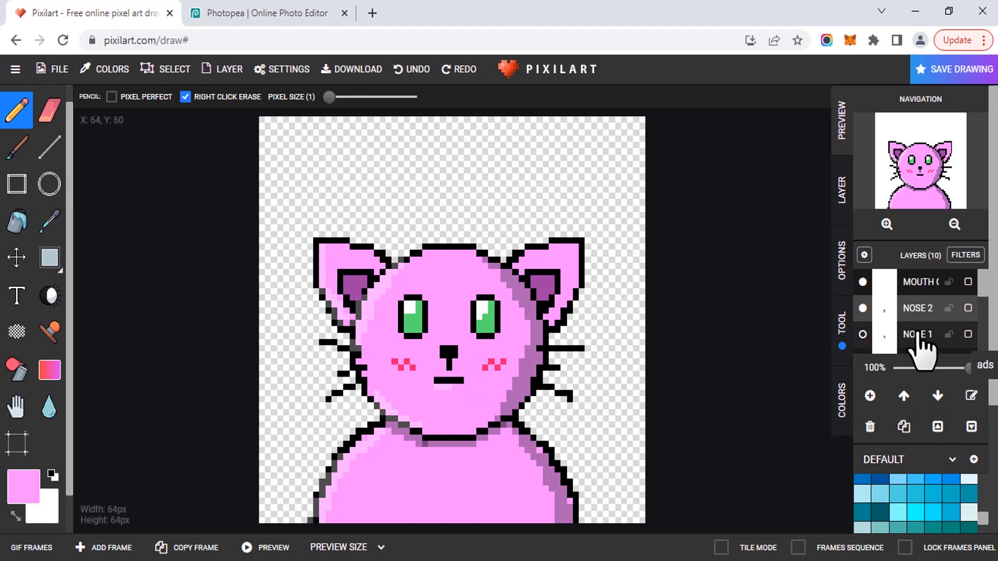
- Toggle the visibility of Nose 1 and Nose 2 to compare the variants, leaving only Nose 1 shown
left_click(862, 307)
left_click(863, 334)
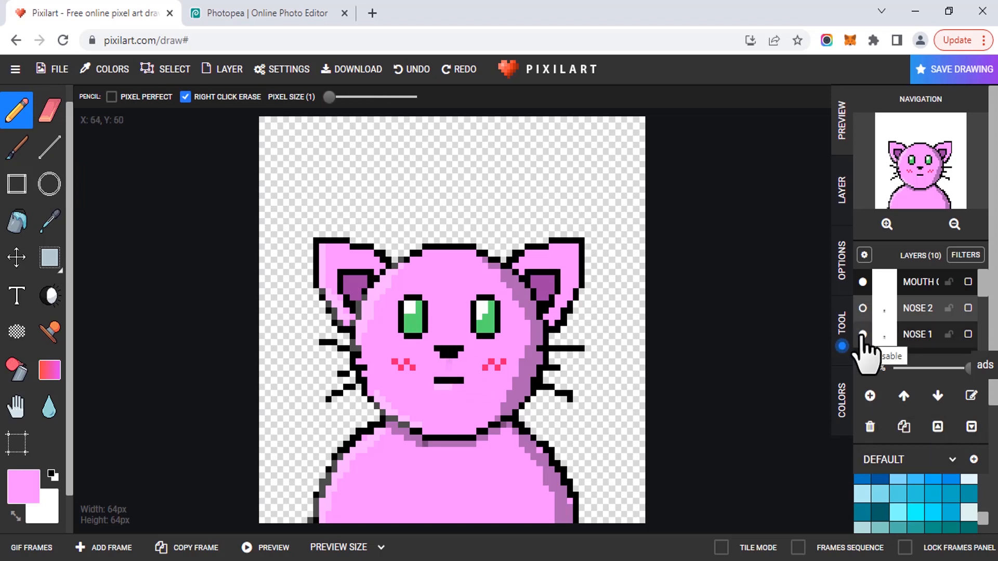
left_click(863, 335)
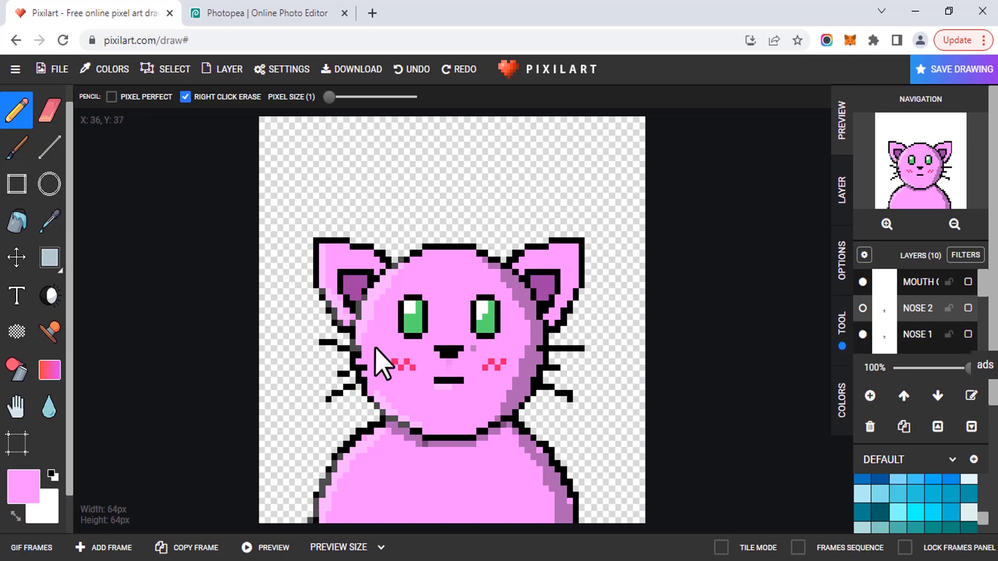
left_click(863, 308)
left_click(862, 334)
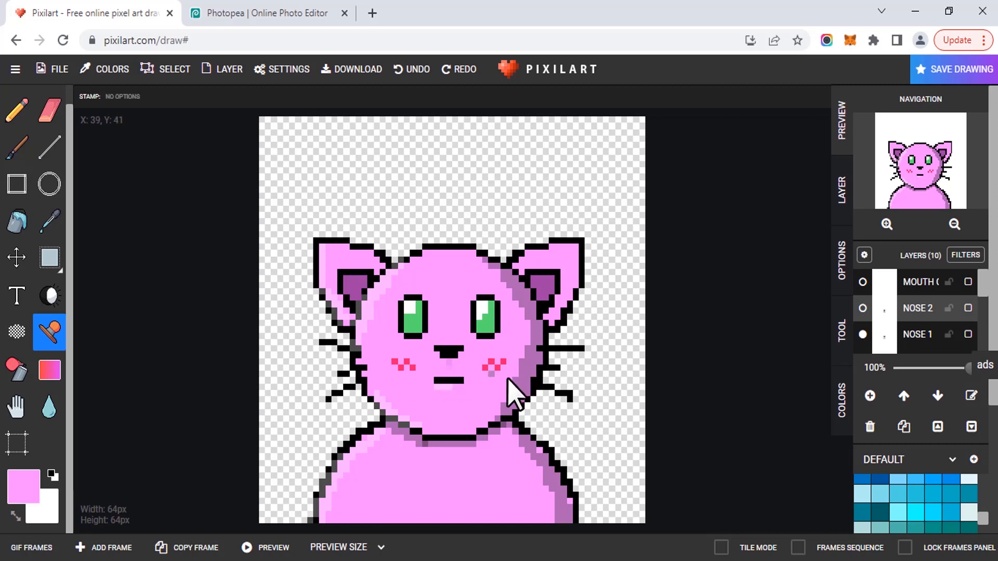
- Add a new layer, place the purple and green Hat stamp on it, and resize and position the hat on top of the head
left_click(870, 395)
left_click(52, 337)
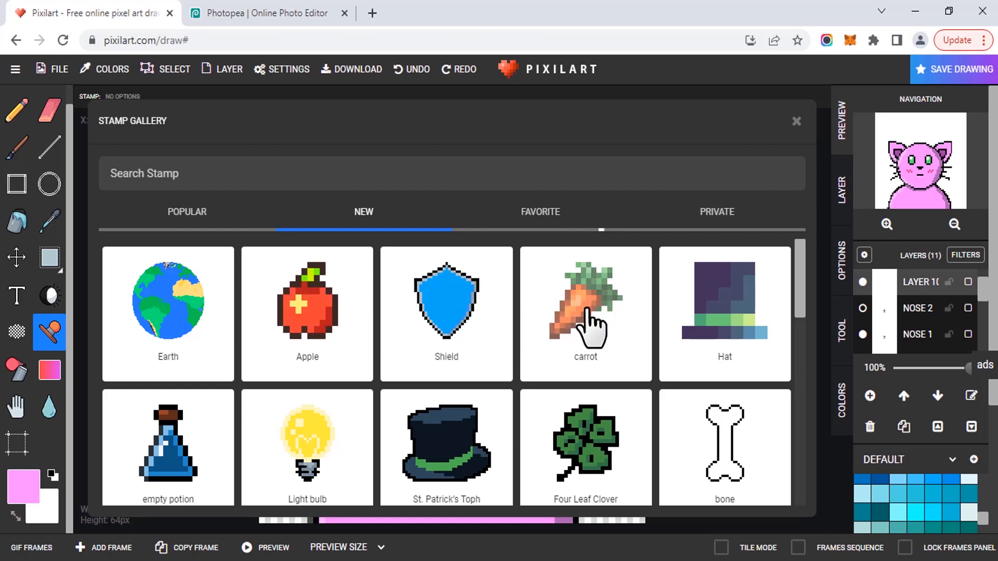
scroll(516, 401, "down", 1)
left_click(722, 339)
left_click_drag(448, 304, 442, 191)
left_click_drag(465, 193, 528, 143)
left_click_drag(490, 192, 464, 222)
left_click(549, 284)
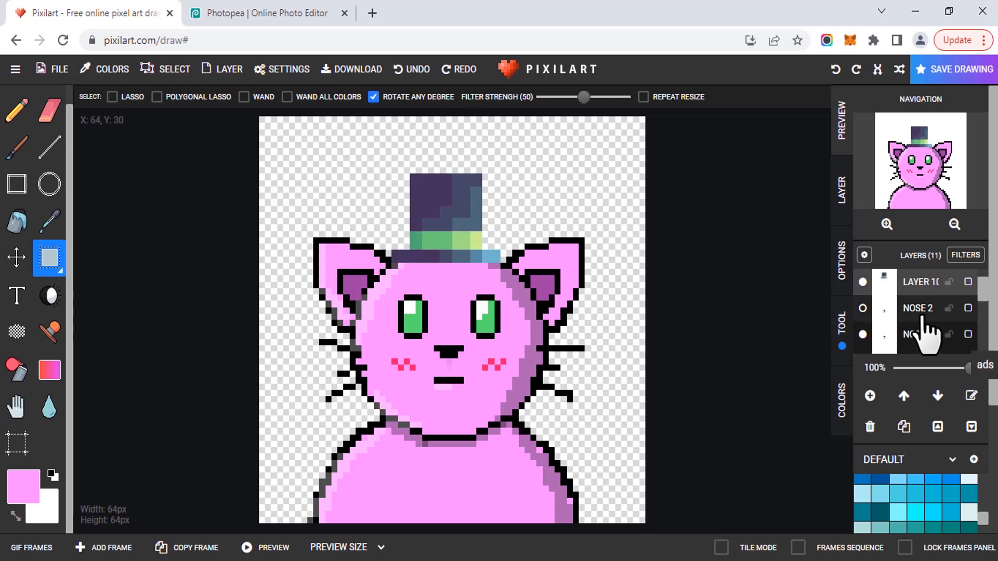
- Add another layer above the hat's layer and hide the hat's layer
scroll(923, 318, "up", 1)
left_click(870, 397)
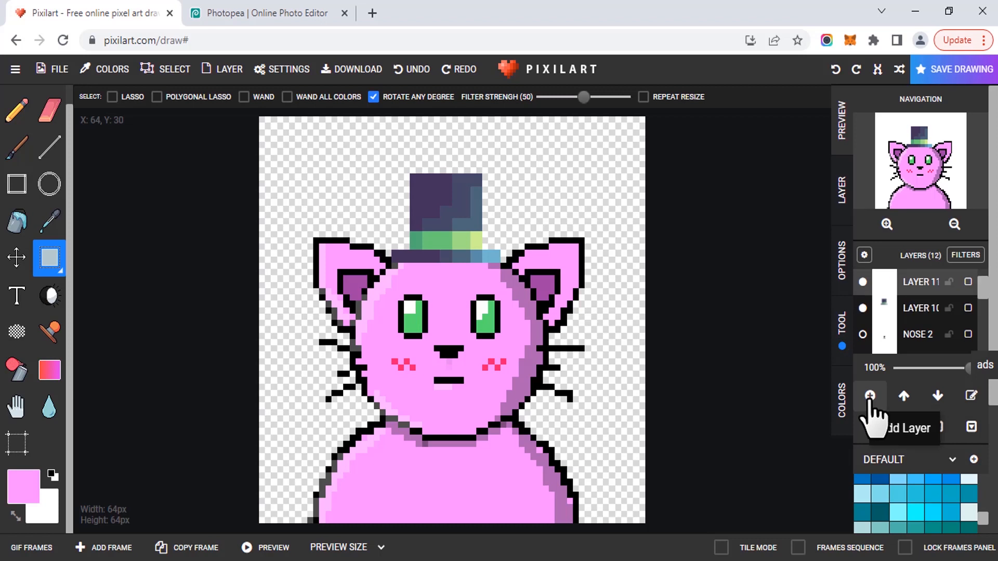
left_click(862, 308)
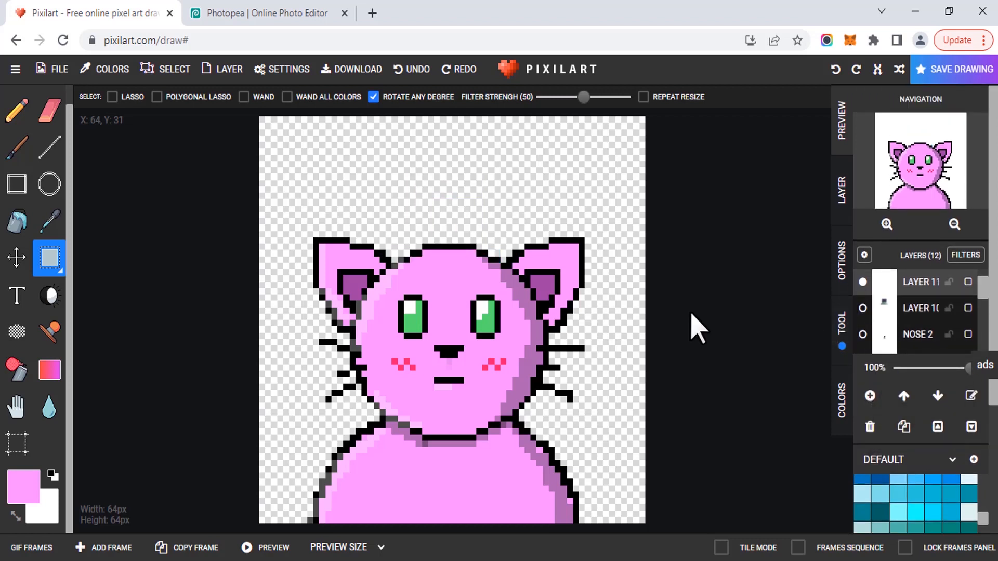
- Place the Four Leaf Clover stamp on Layer 11, shrink it to 13 by 15 pixels and position it on top of the head
left_click(51, 334)
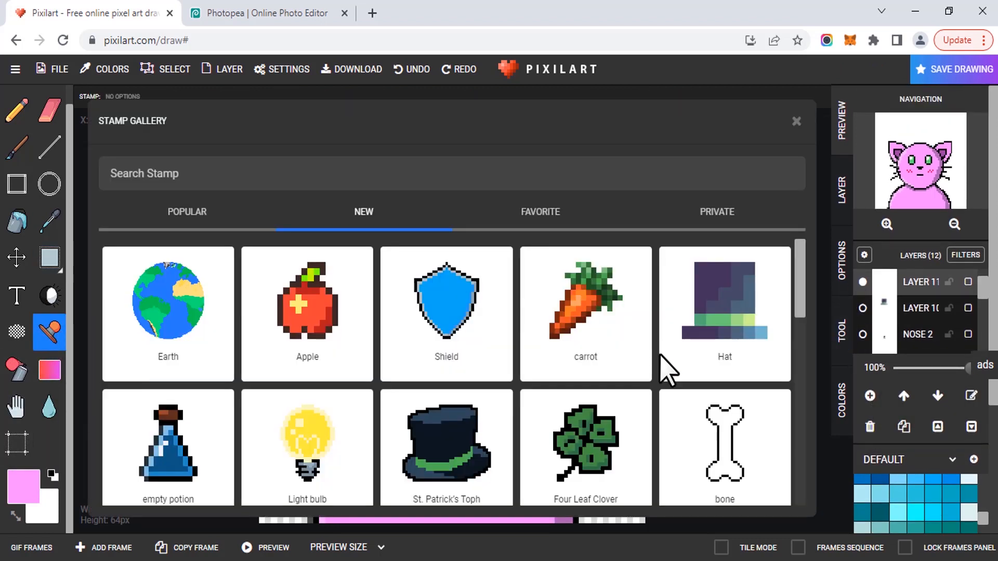
scroll(668, 390, "down", 5)
scroll(624, 400, "up", 2)
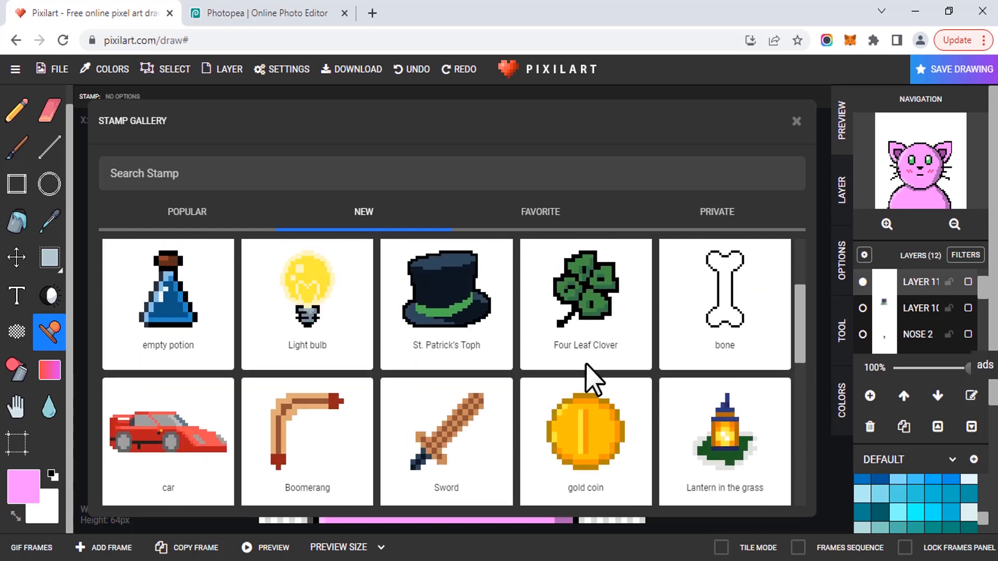
left_click(592, 374)
left_click_drag(474, 304, 457, 217)
left_click_drag(490, 169, 459, 201)
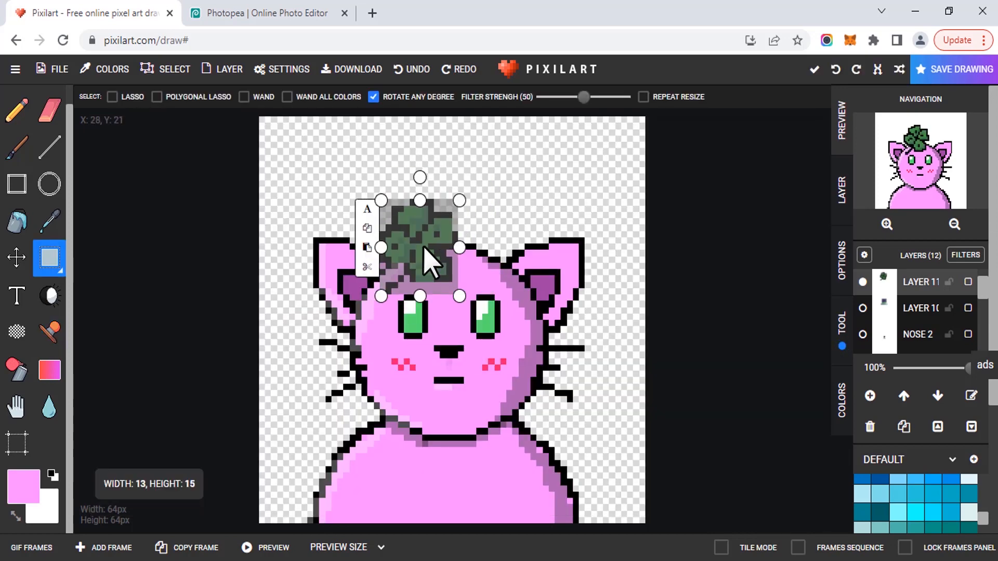
left_click_drag(425, 247, 458, 237)
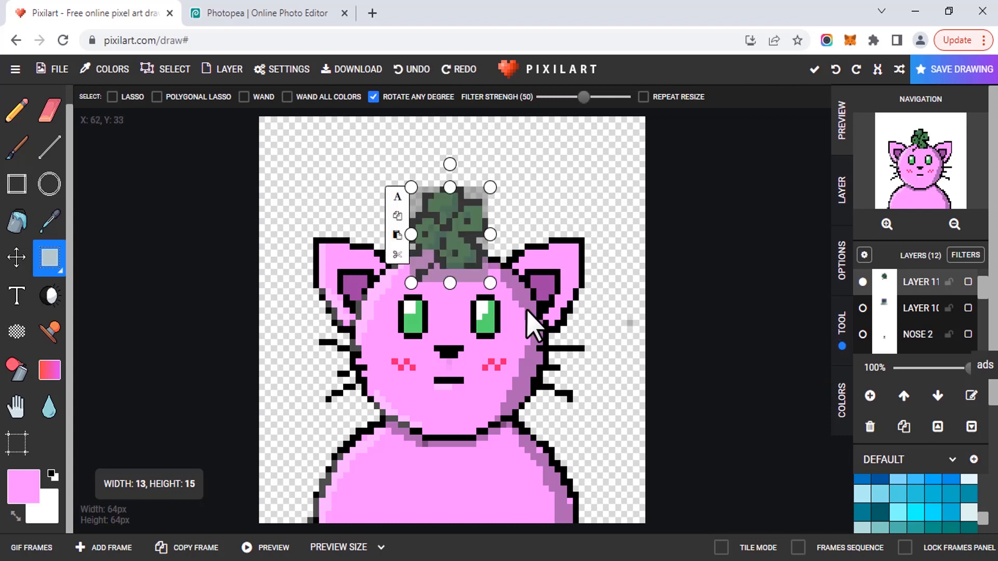
left_click(698, 271)
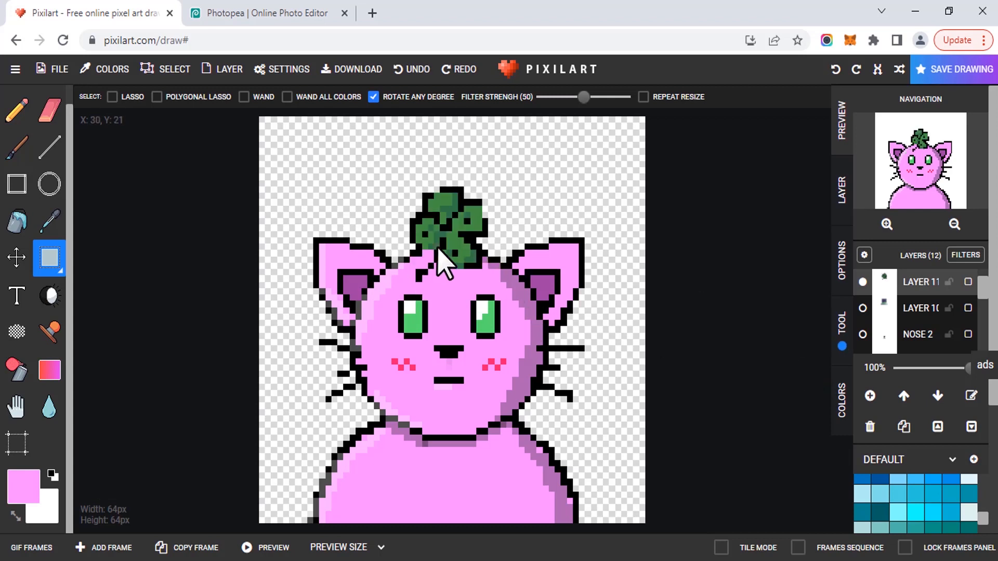
- Toggle the visibility of the clover layer and the hat layer to compare the two head accessories
left_click(862, 282)
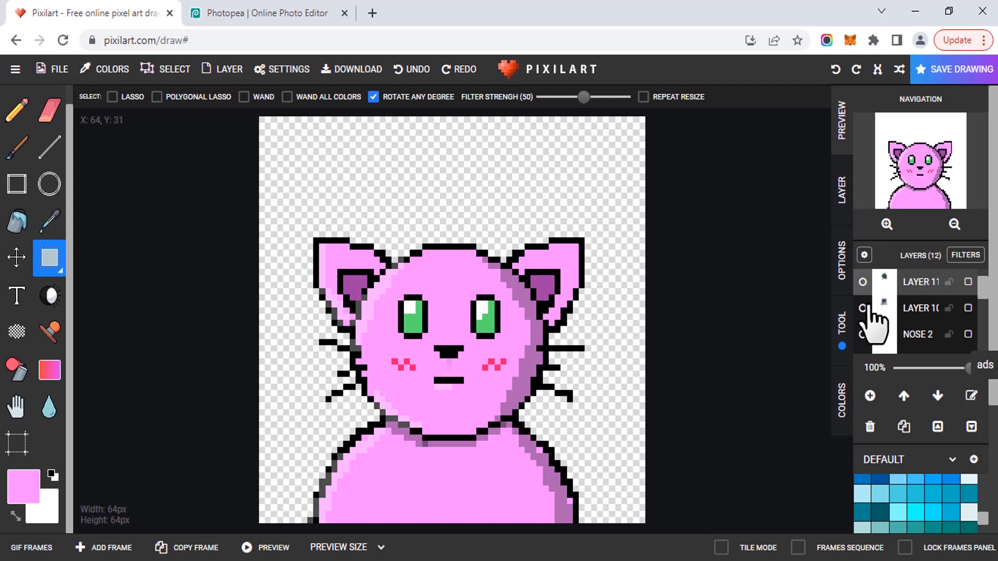
left_click(863, 309)
left_click(863, 308)
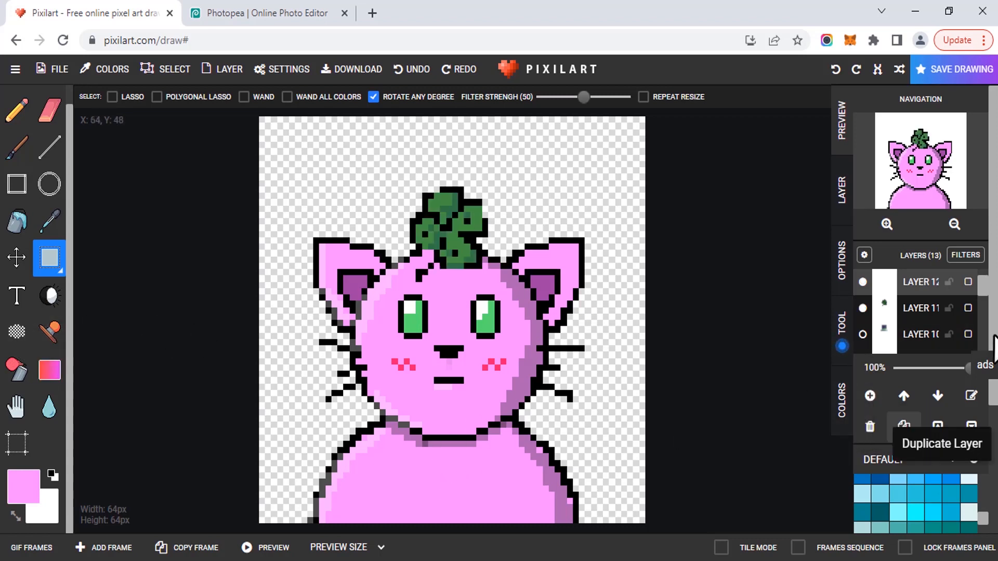
- Add a new layer and try to draw a black tie outline below the chin with the Pencil
left_click(870, 396)
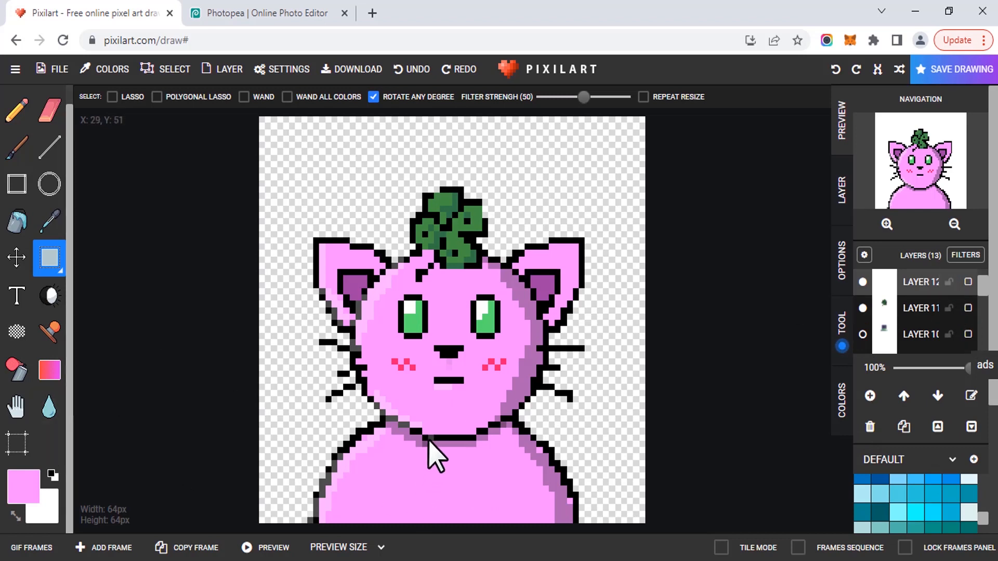
left_click(27, 119)
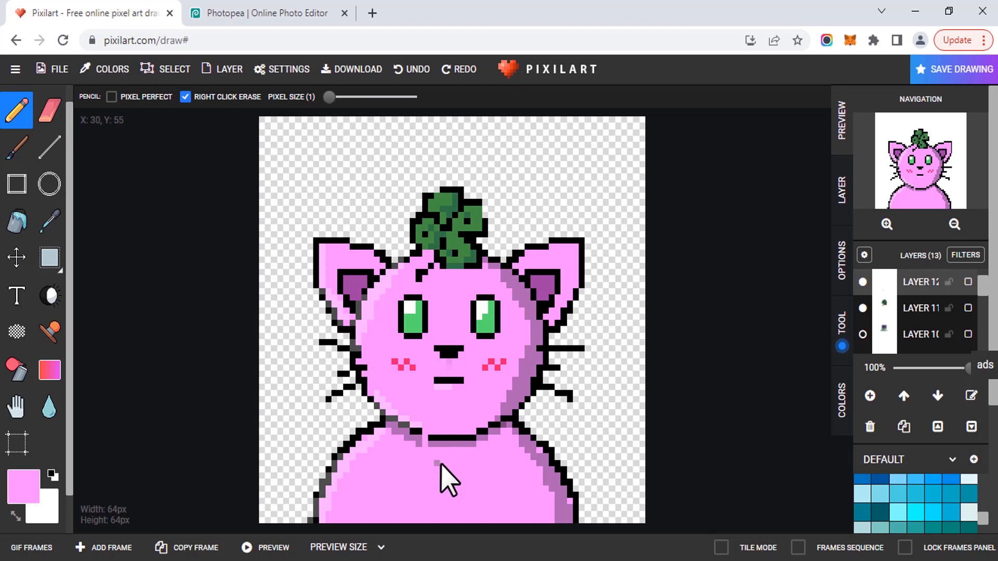
left_click(52, 475)
mouse_move(426, 442)
left_mouse_down()
mouse_move(438, 463)
mouse_move(473, 452)
mouse_move(441, 466)
mouse_move(448, 524)
mouse_move(469, 466)
left_mouse_up()
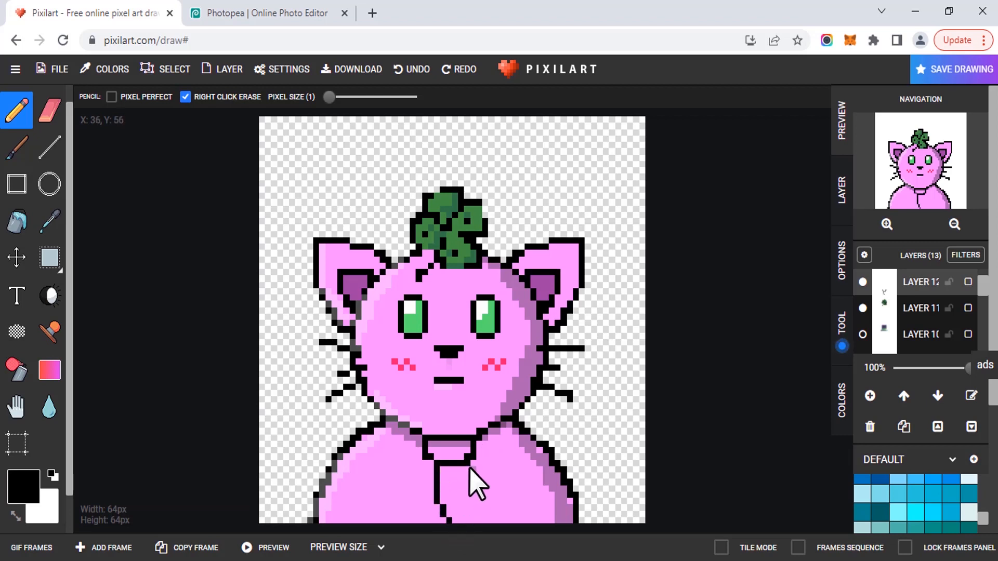
- Undo all the black strokes of the tie outline
key("ctrl+z")
key("ctrl+z")
key("ctrl+z")
key("ctrl+z")
key("ctrl+z")
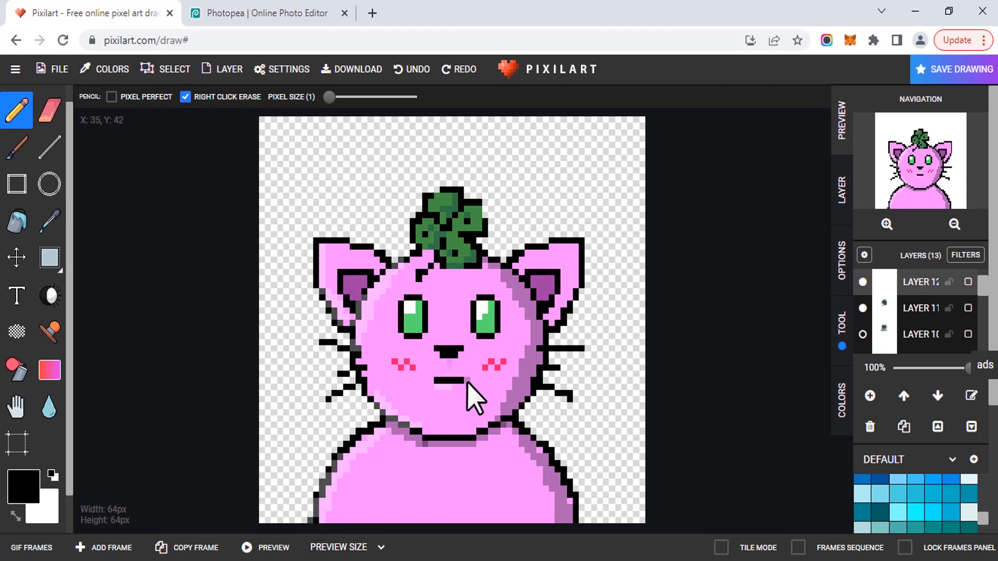
- Download the pink cat with the clover as a PNG at 1x scale and close the download dialog
left_click(66, 76)
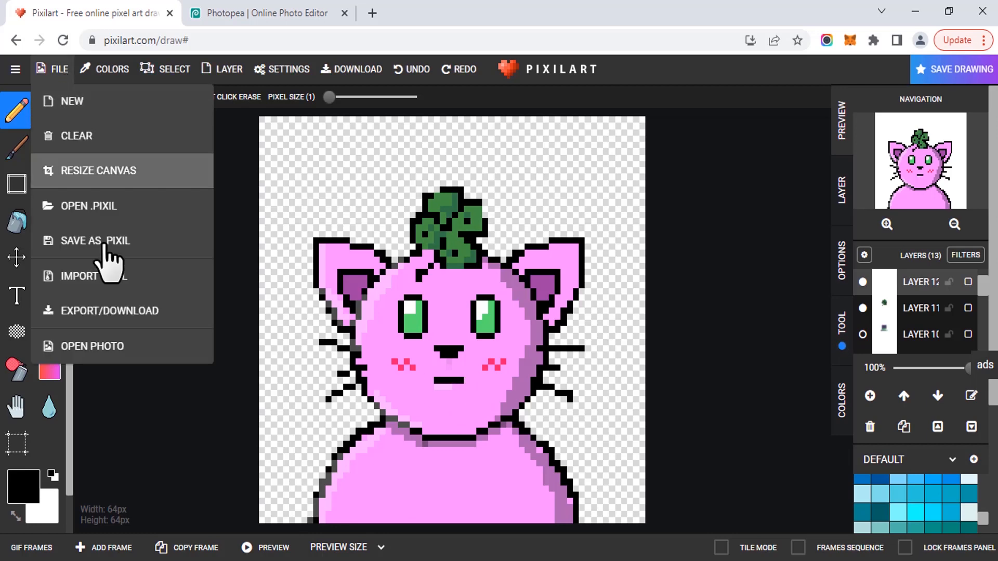
left_click(130, 318)
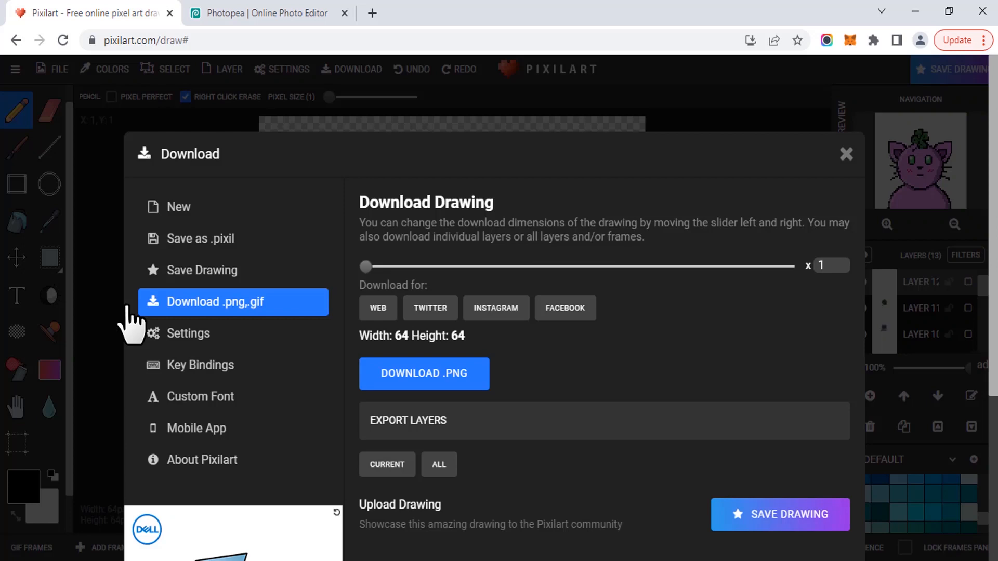
left_click(450, 372)
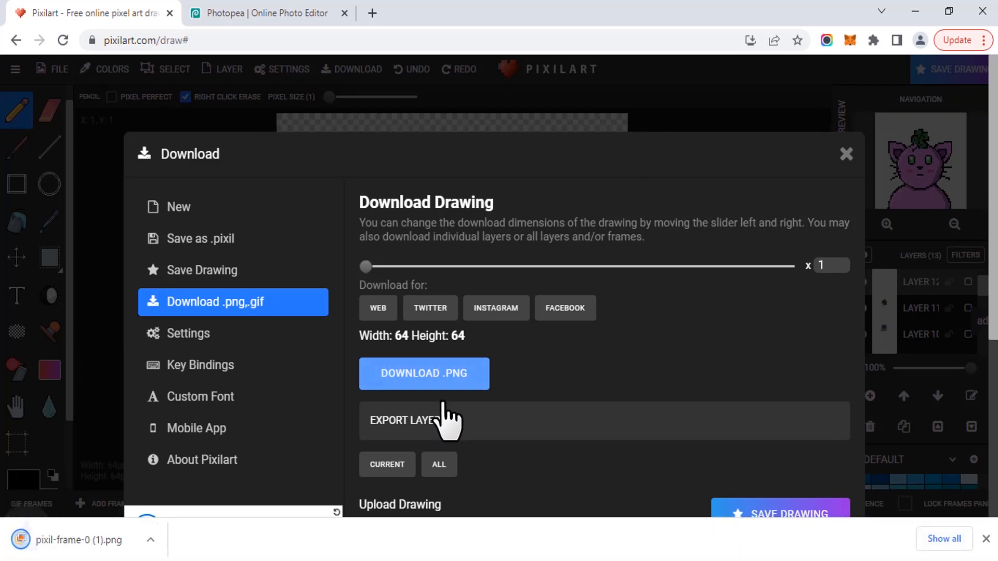
left_click(846, 153)
- Hide the pink face, coloured eyes and clover layers, and show the hat layer to make a beige cat variant
scroll(868, 311, "down", 5)
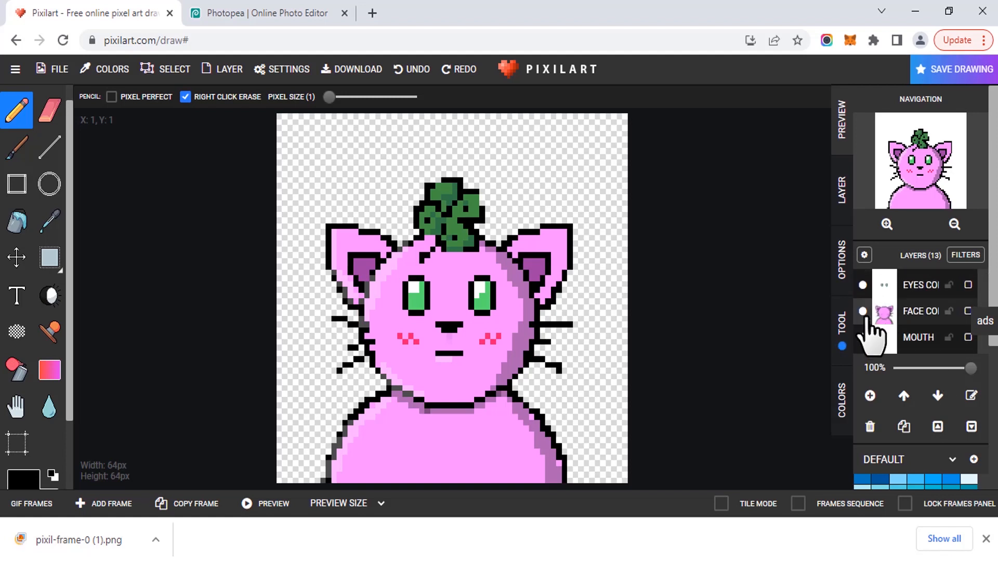
left_click(864, 335)
left_click(861, 309)
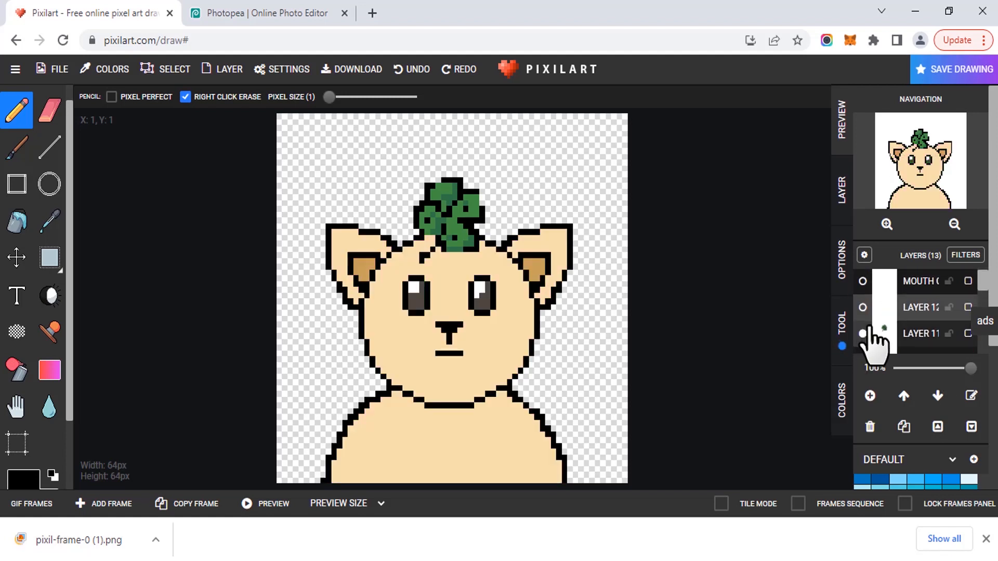
scroll(869, 329, "down", 1)
left_click(864, 309)
scroll(864, 322, "up", 1)
left_click(864, 336)
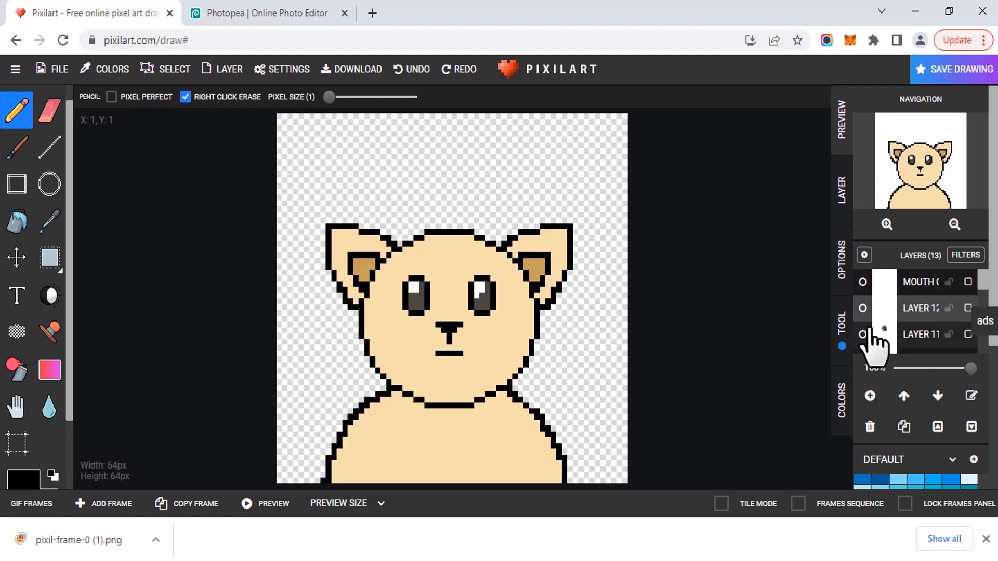
scroll(869, 330, "down", 1)
left_click(862, 284)
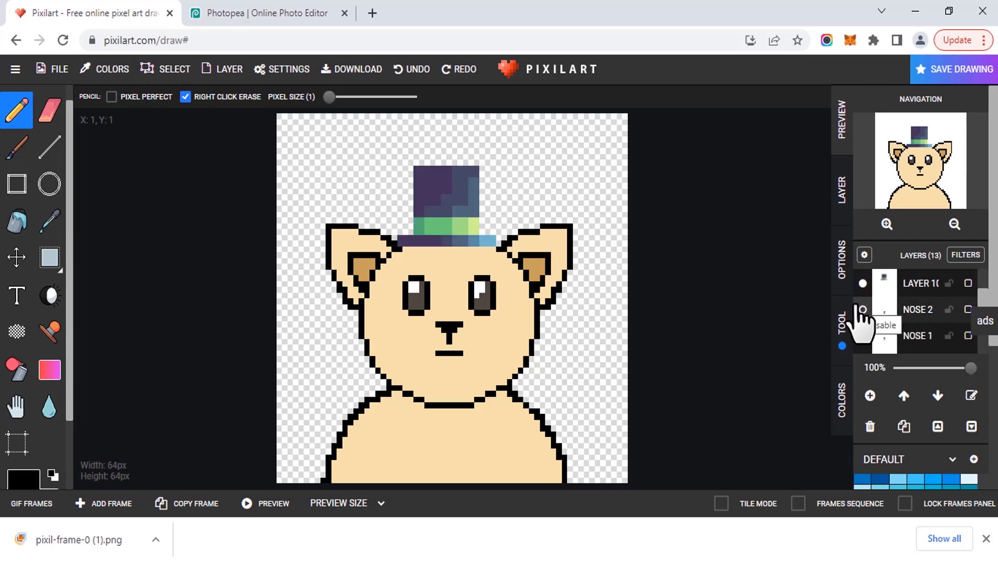
- Download the beige cat with the hat as a PNG at 1x scale
left_click(51, 72)
left_click(100, 310)
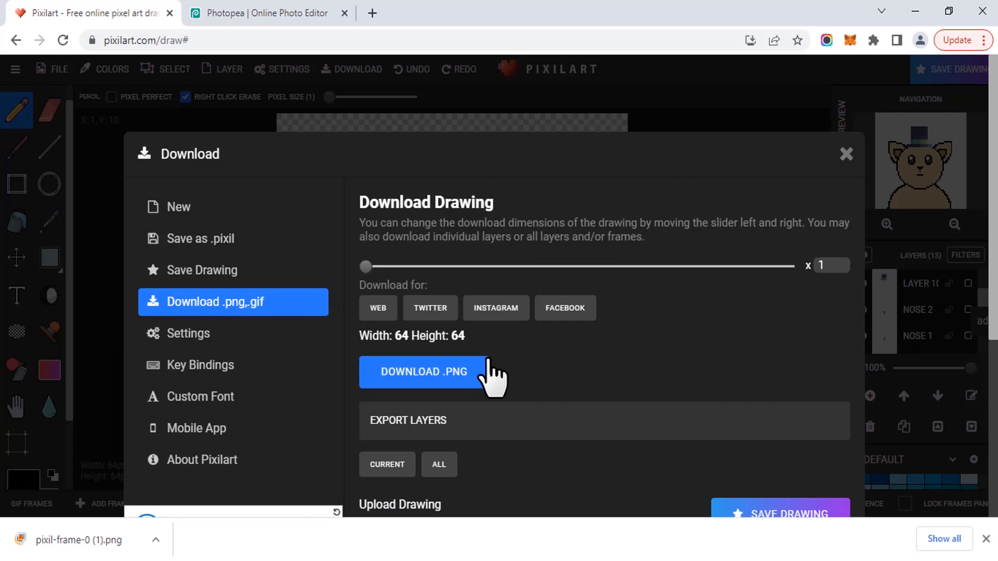
left_click(458, 373)
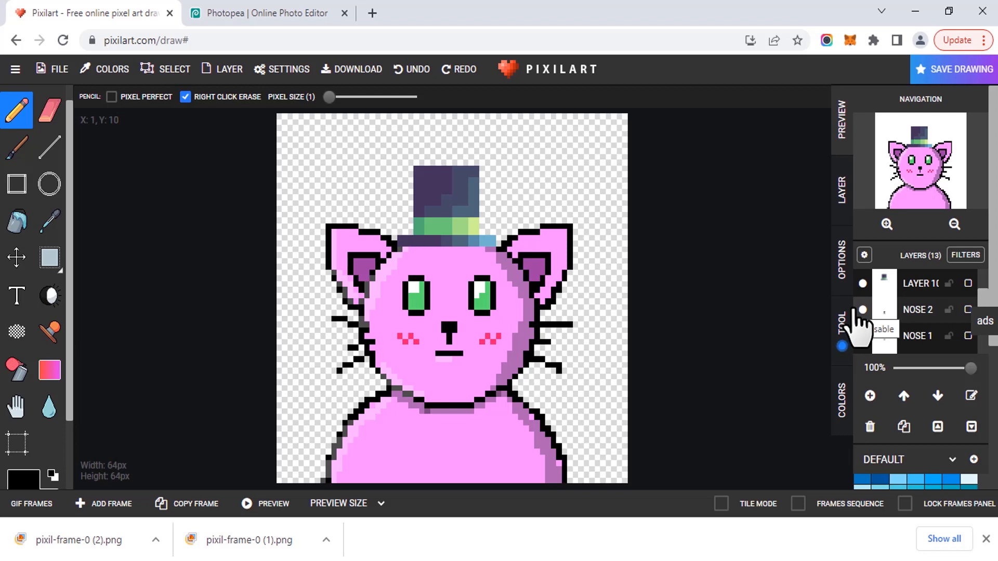
- Add four new layers directly above the background layer, below the face
scroll(940, 341, "down", 5)
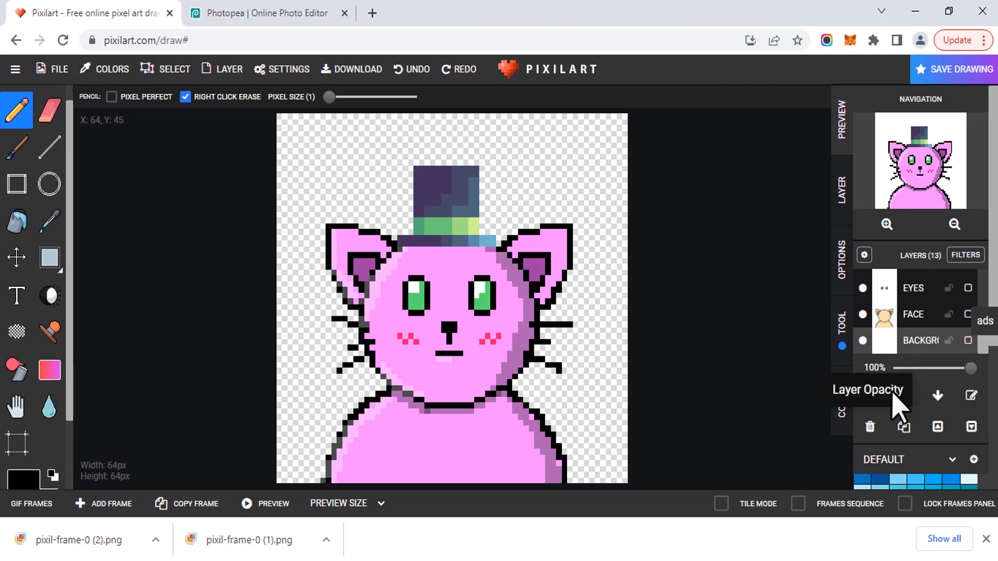
left_click(870, 397)
left_click(871, 397)
left_click(872, 399)
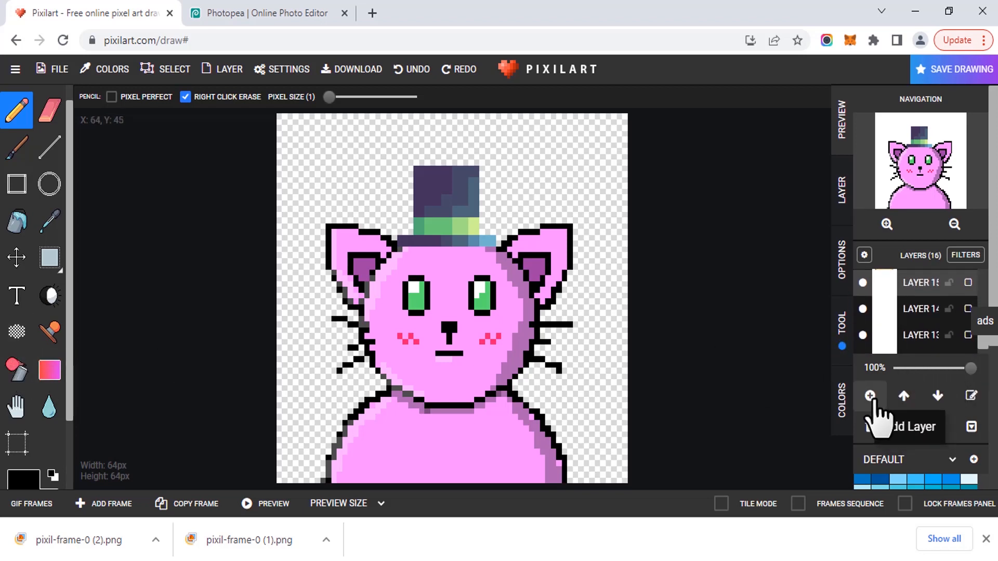
left_click(871, 399)
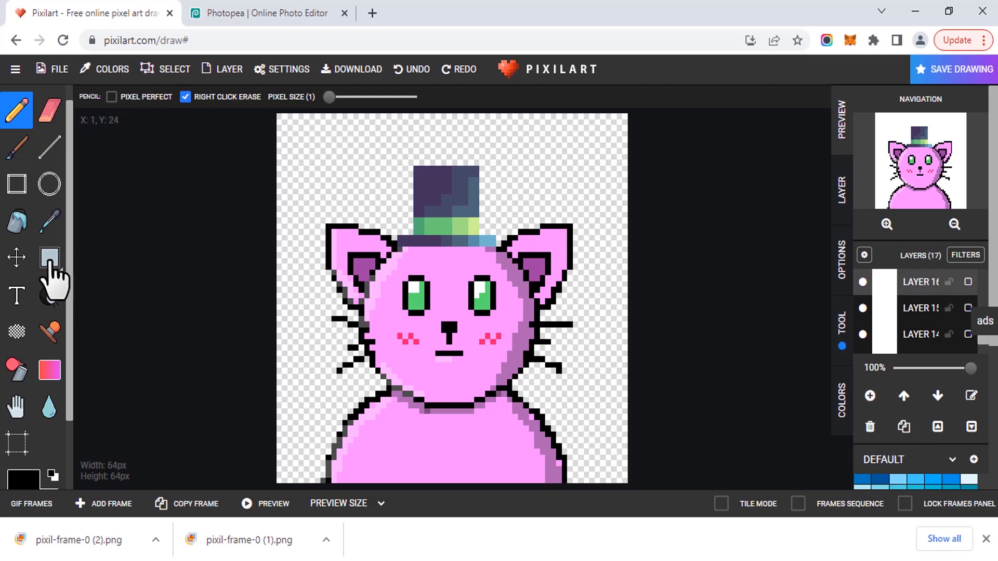
- Set the primary colour to lime green (#b9ff2e) and fill all of Layer 16 with the Bucket
left_click(26, 224)
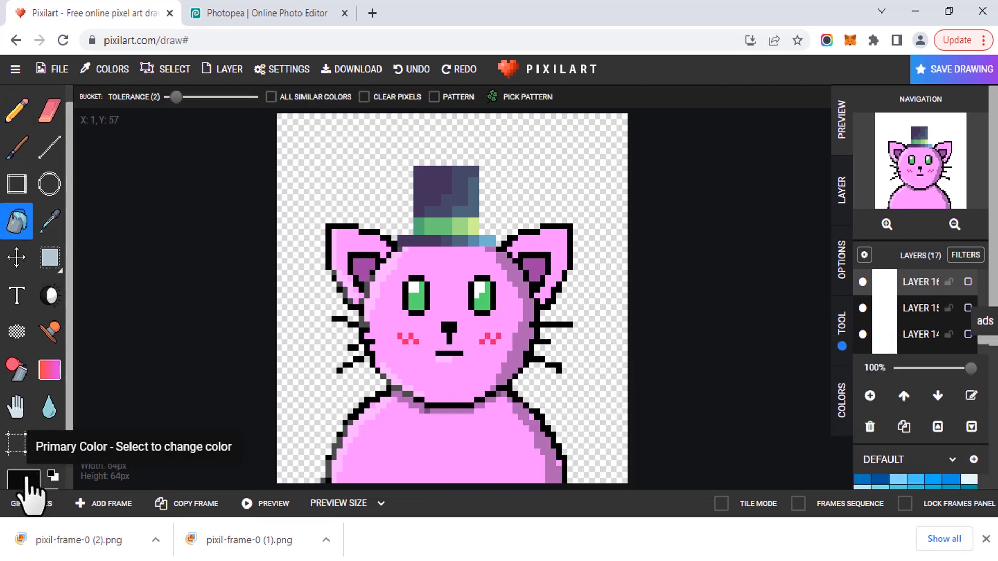
left_click(24, 479)
left_click(146, 437)
left_click(110, 355)
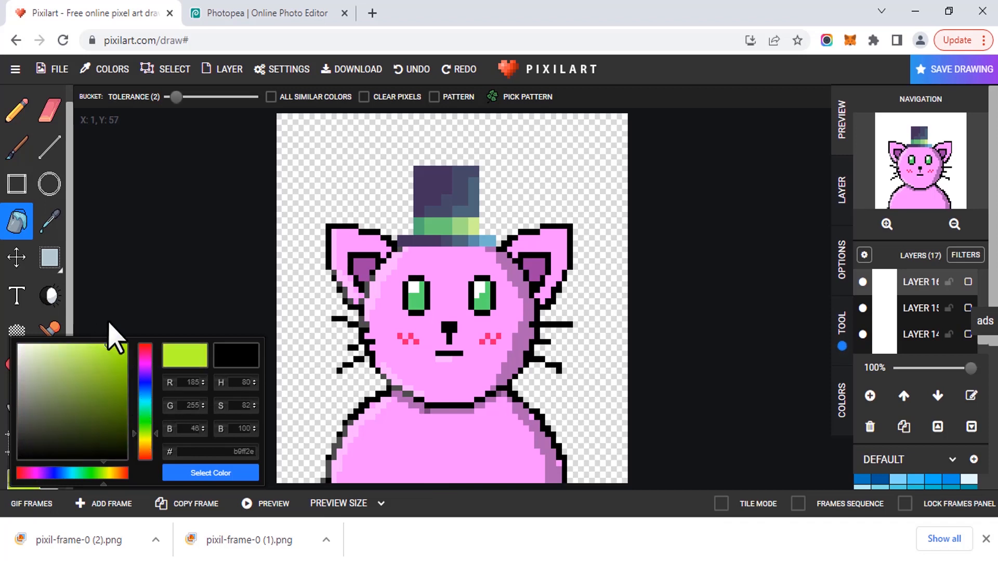
left_click(223, 473)
left_click(339, 206)
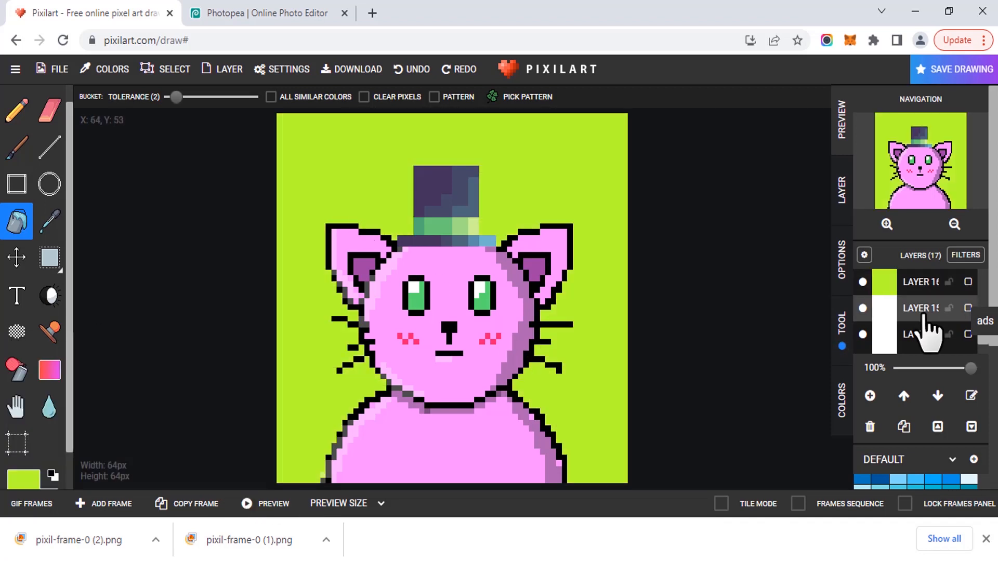
- Hide the lime green layer and fill Layer 15 with a Bucket pattern made from the Heart stamp
left_click(863, 283)
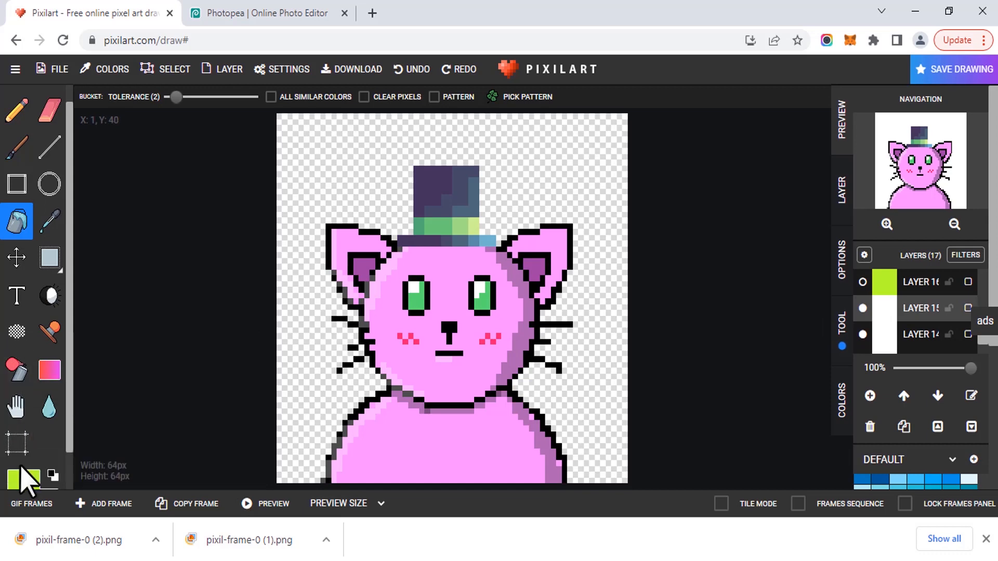
left_click(537, 100)
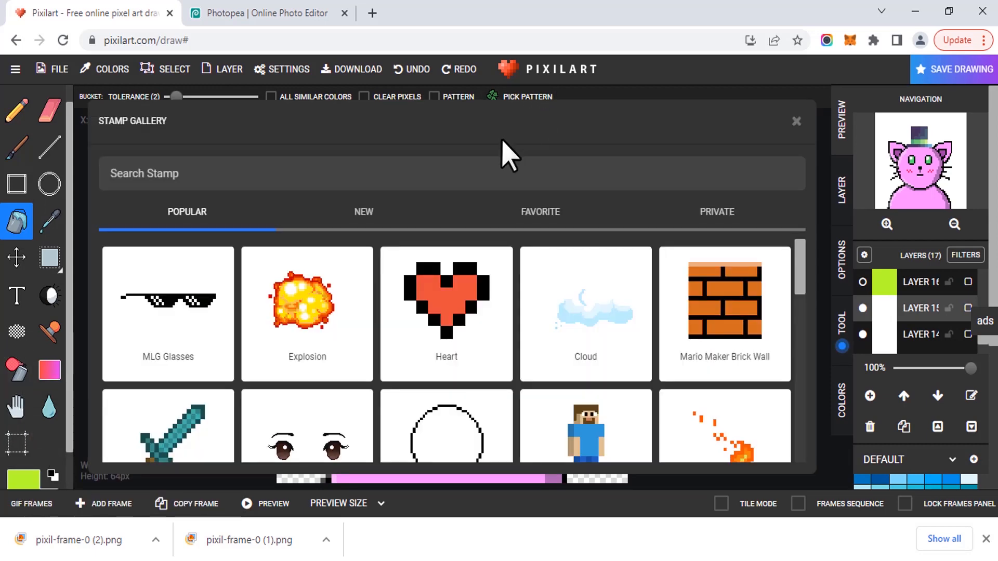
left_click(452, 296)
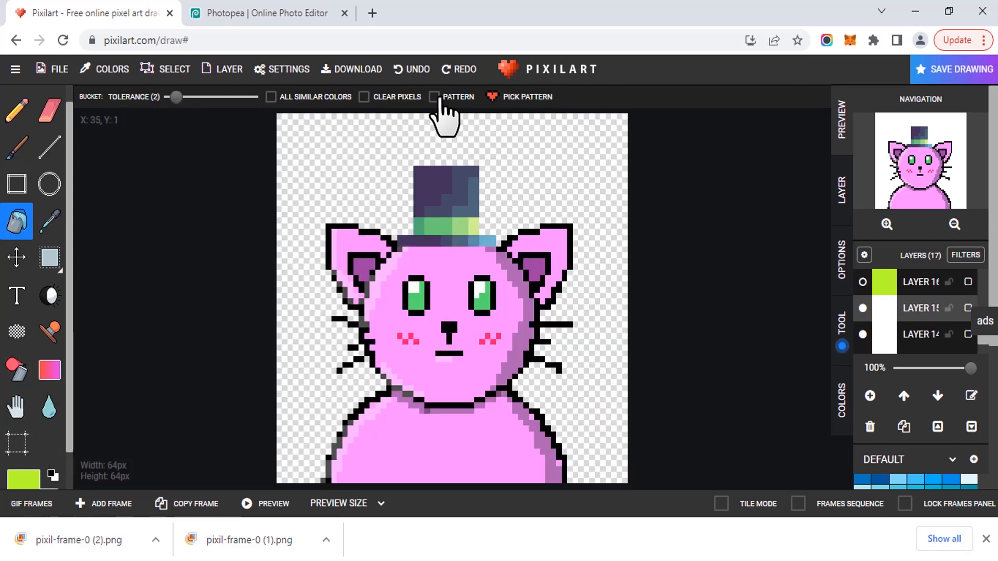
left_click(434, 97)
left_click(336, 169)
- Hide the heart pattern layer and draw a diagonal green-to-white gradient on Layer 14 with Transparent Secondary turned off
left_click(864, 308)
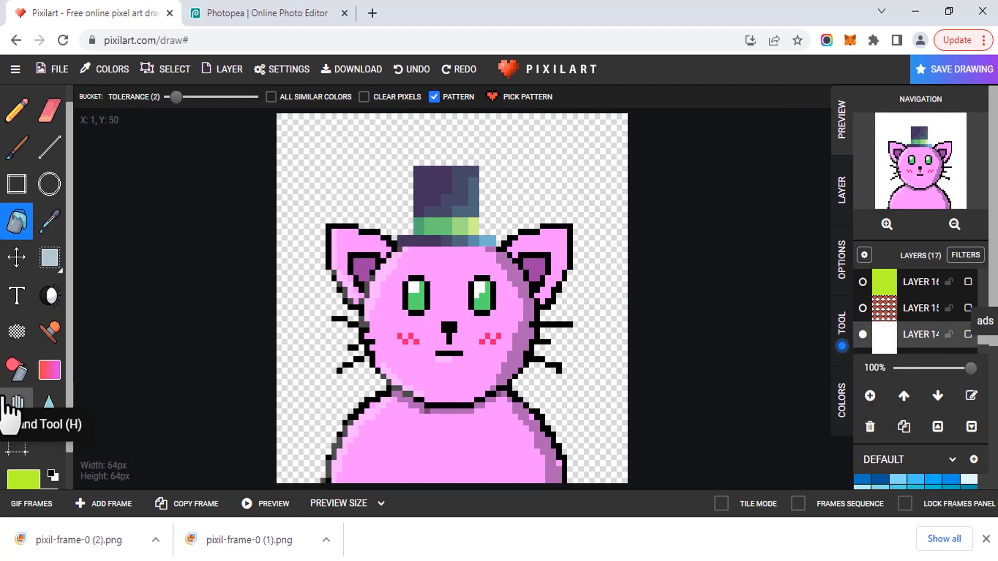
left_click(50, 373)
left_click_drag(278, 130, 564, 414)
left_click(171, 97)
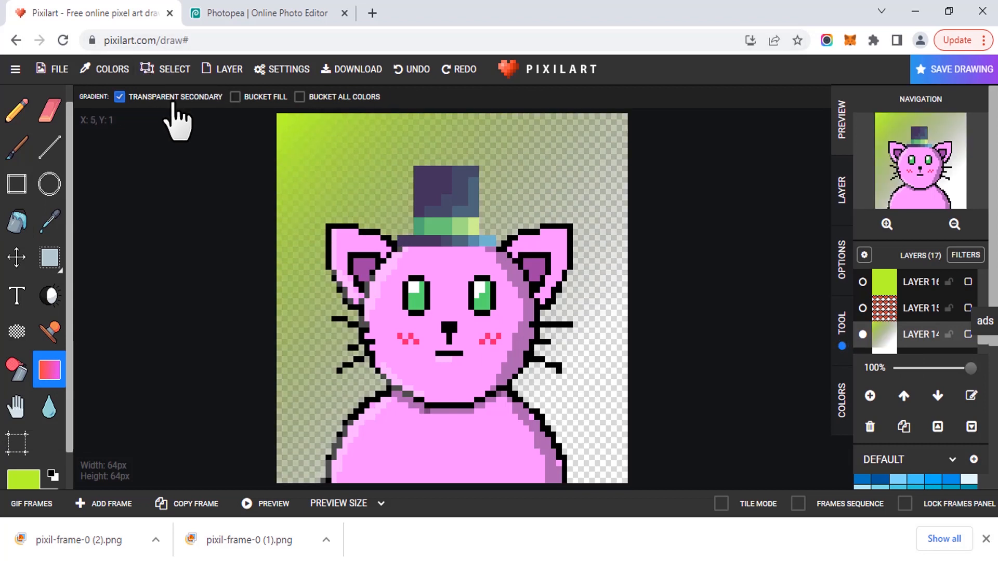
left_click_drag(570, 439, 397, 240)
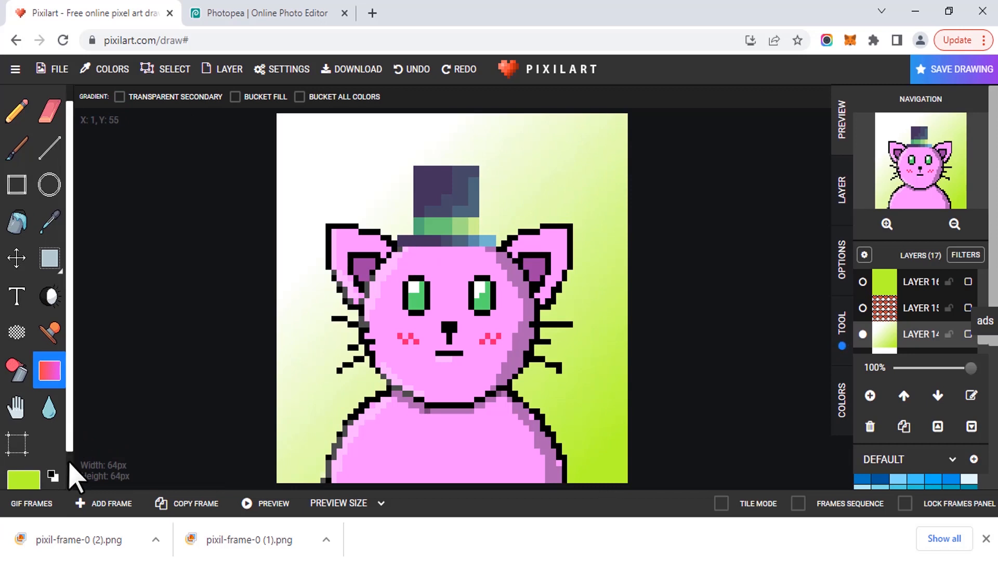
- Set the secondary colour to blue (#3060ff) and redraw Layer 14's gradient diagonally from green at the upper left to blue at the lower right
left_click_drag(69, 463, 69, 500)
left_click(33, 477)
left_click(164, 357)
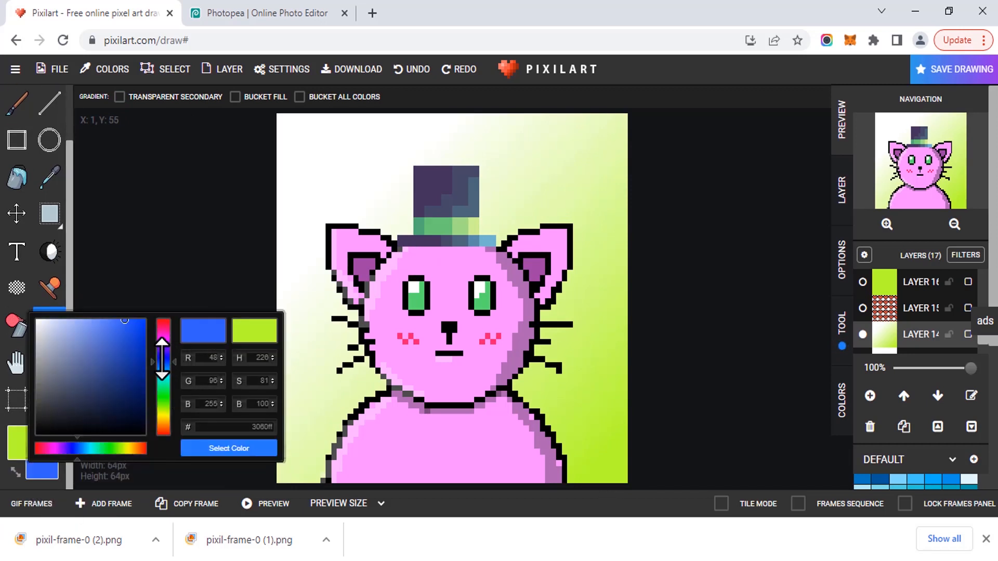
left_click(214, 447)
left_click_drag(275, 129, 512, 379)
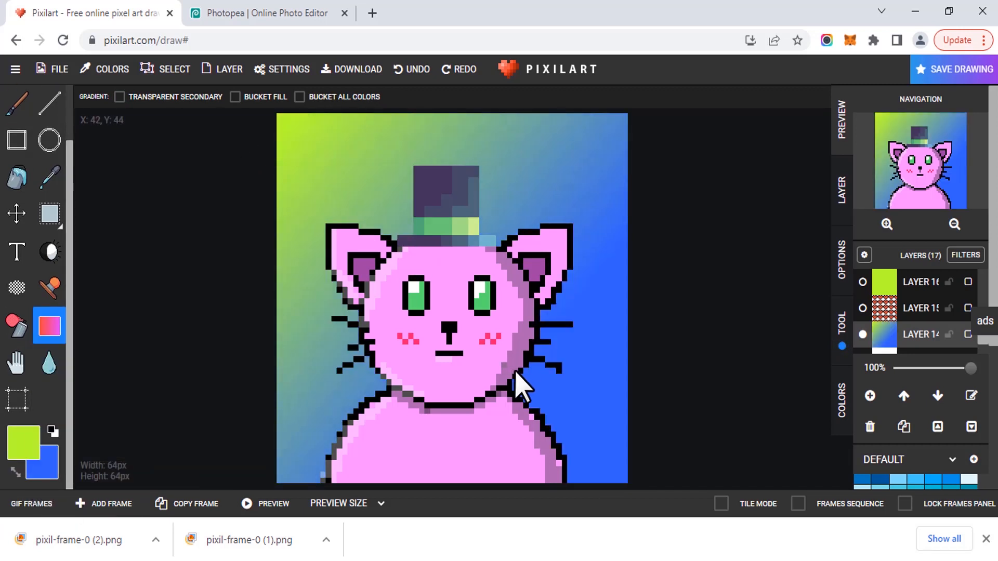
- Toggle the heart pattern and gradient background layers to compare them, leaving both hidden
scroll(907, 322, "up", 5)
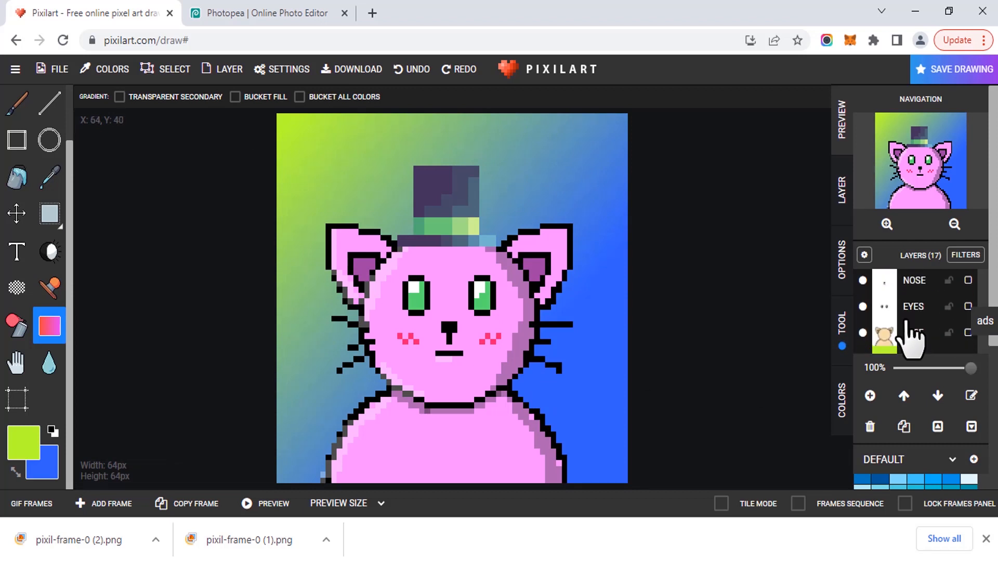
scroll(910, 336, "down", 4)
scroll(905, 338, "up", 1)
left_click(864, 338)
scroll(874, 338, "down", 5)
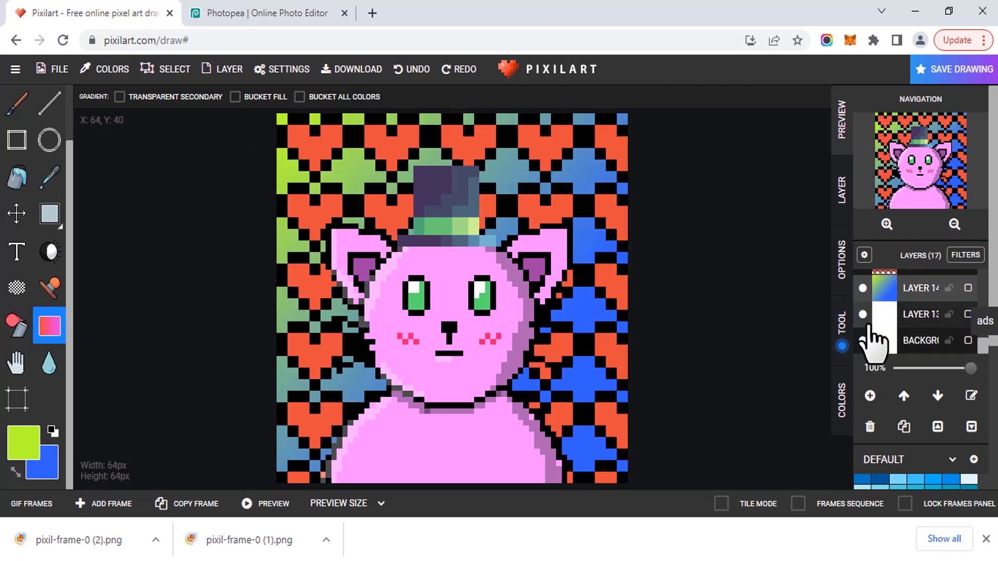
scroll(867, 334, "up", 5)
left_click(863, 339)
scroll(862, 333, "down", 2)
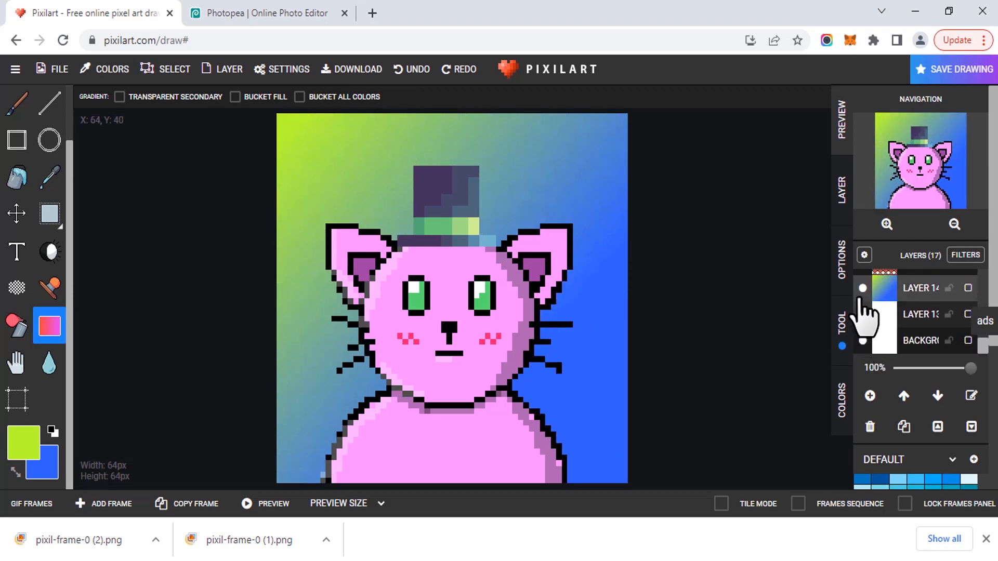
left_click(862, 288)
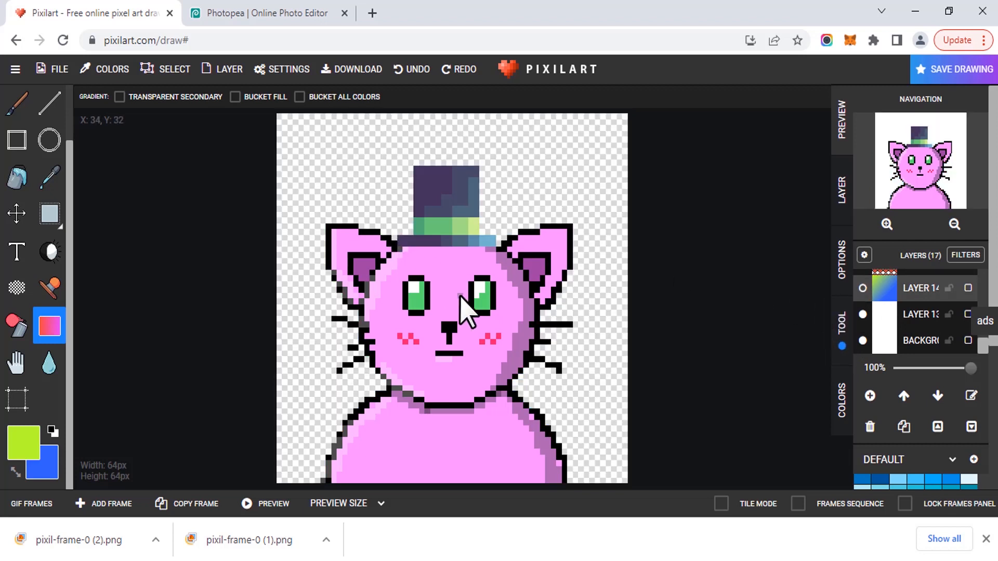